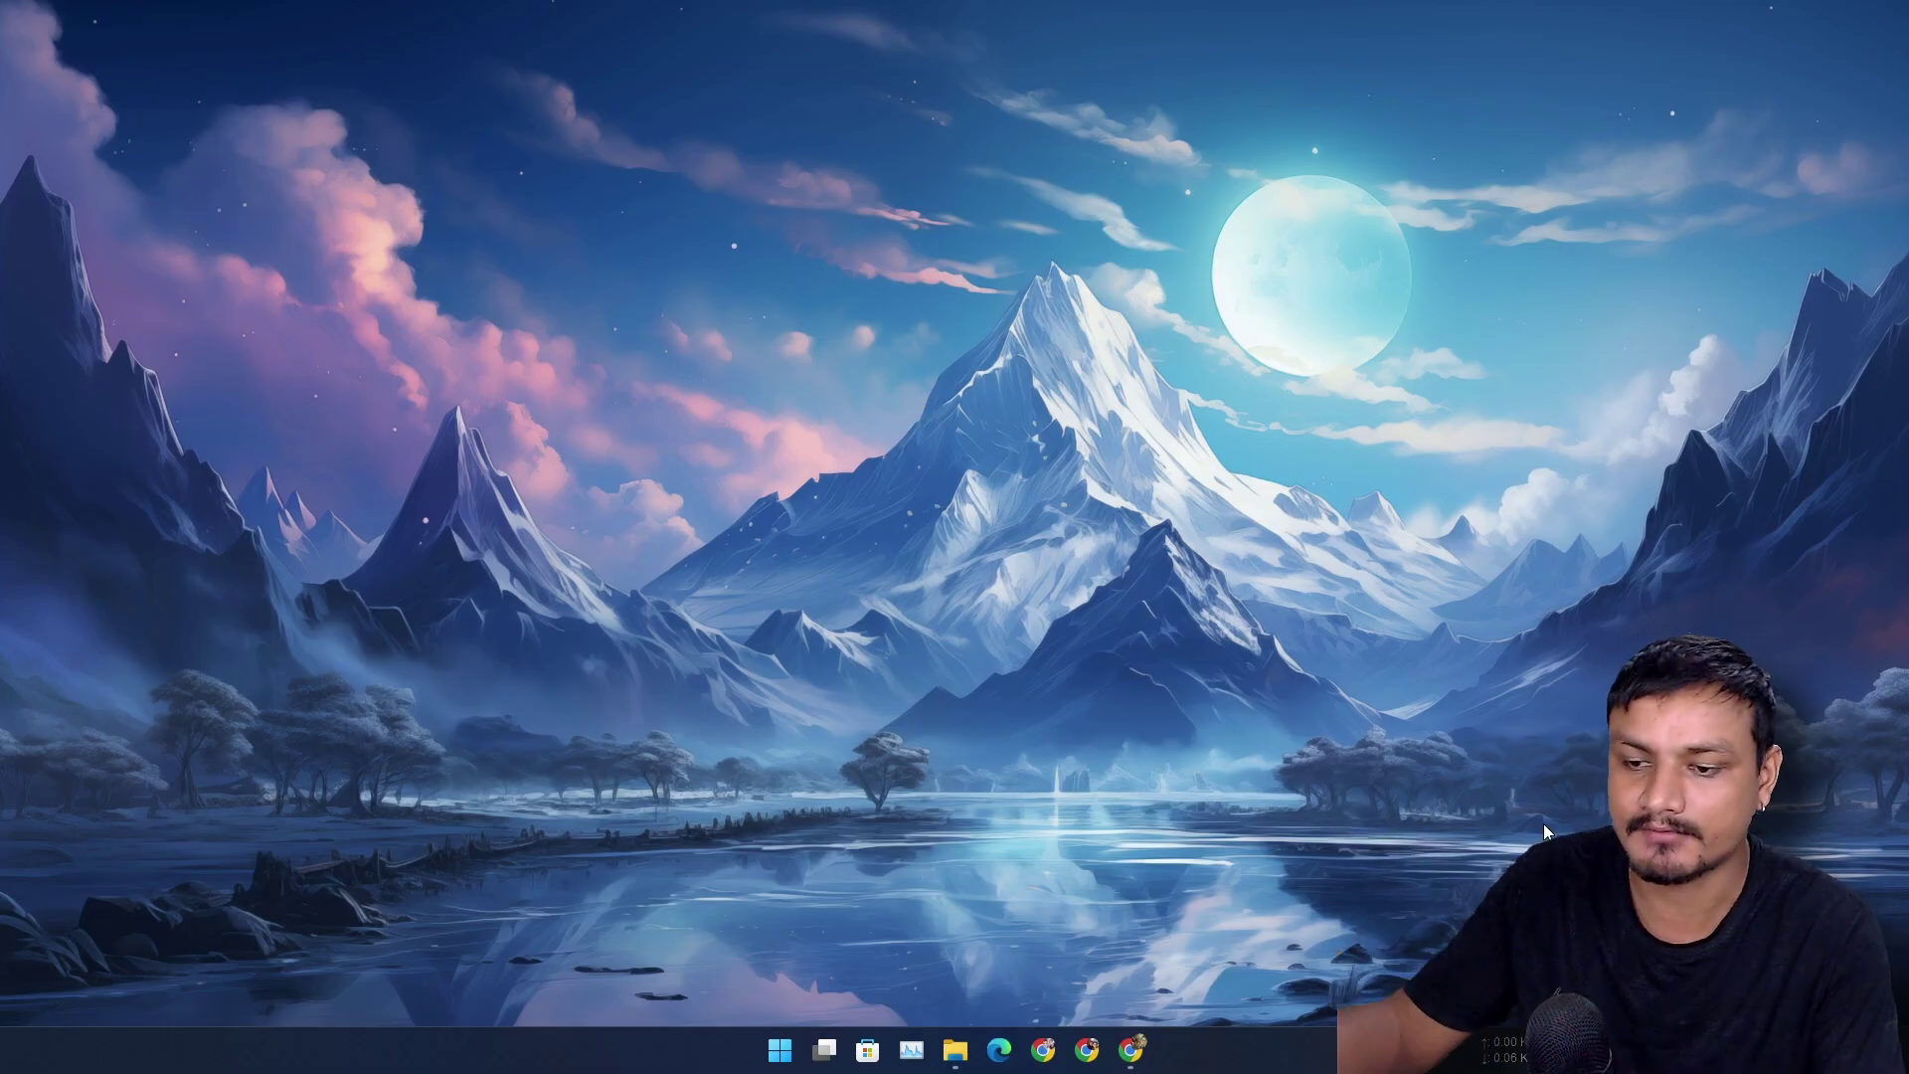
click(1130, 1049)
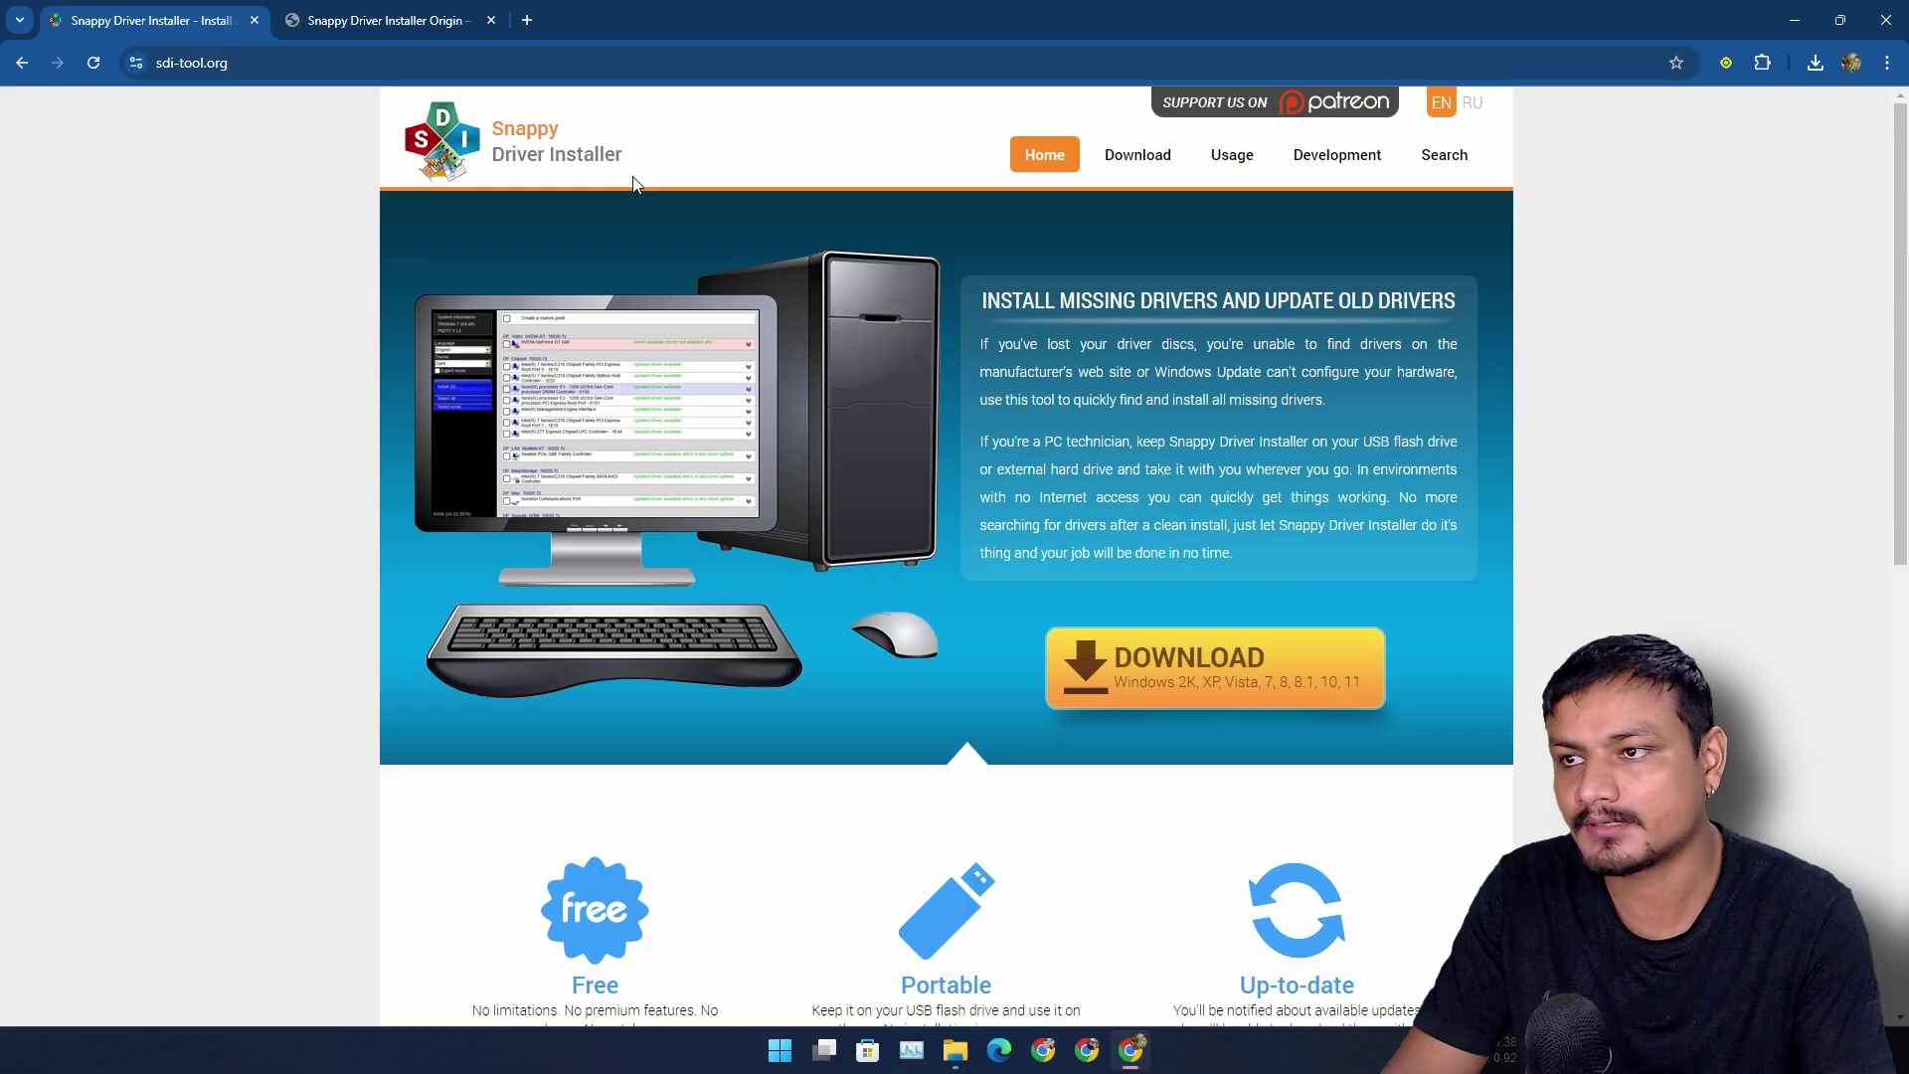
click(399, 22)
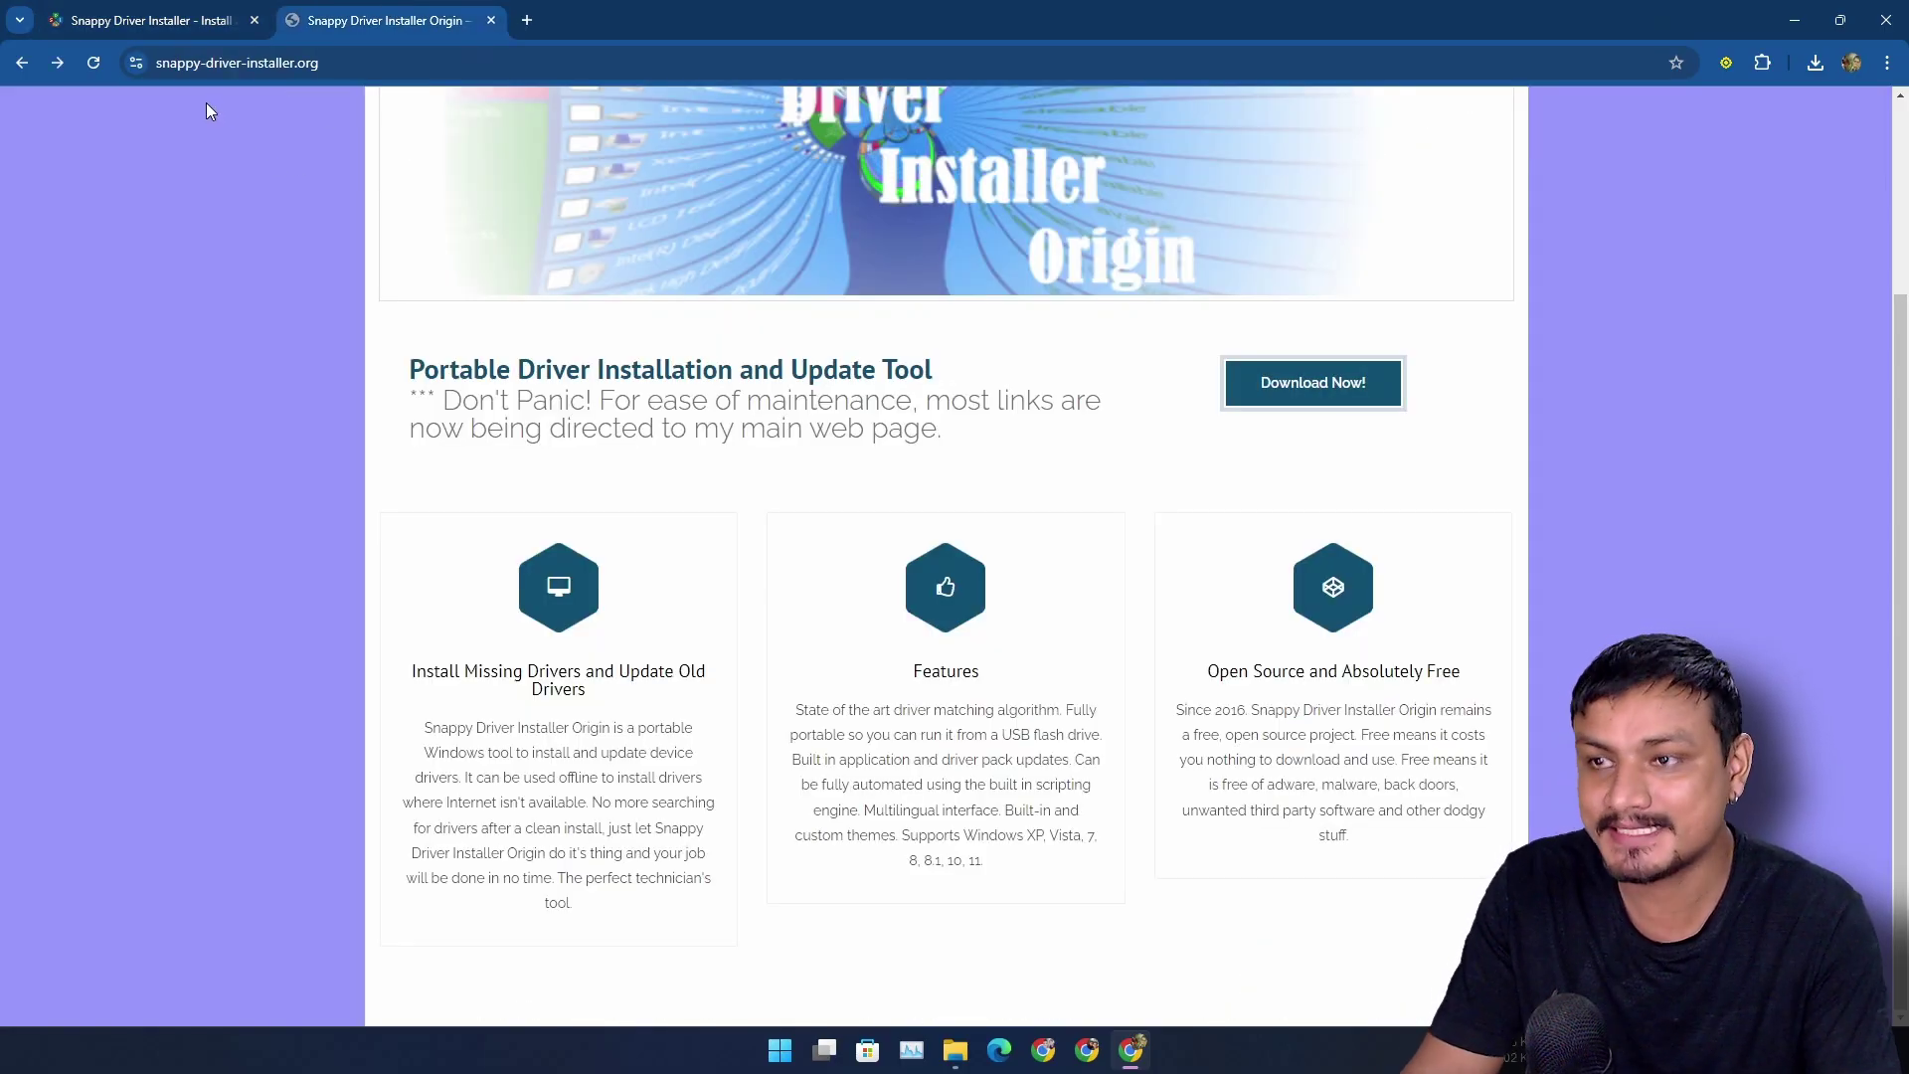
click(167, 19)
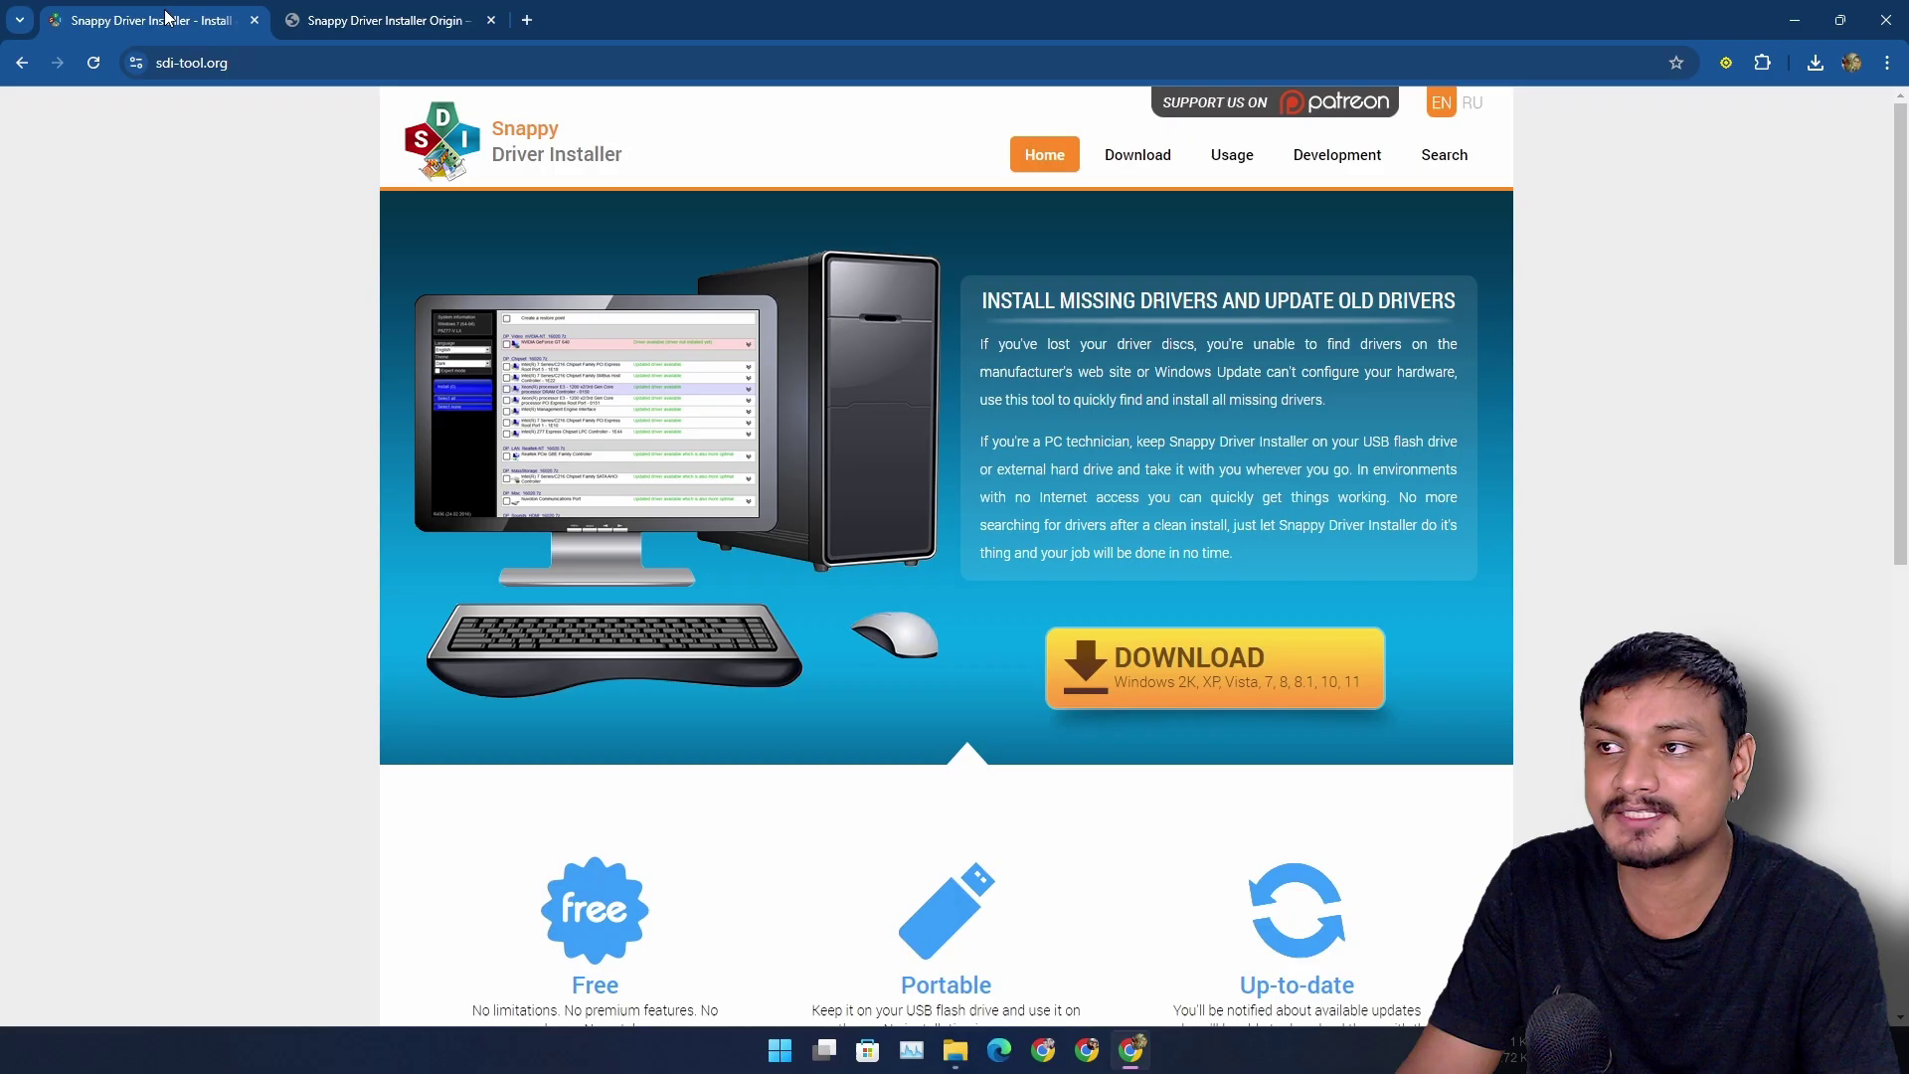
click(399, 22)
click(167, 18)
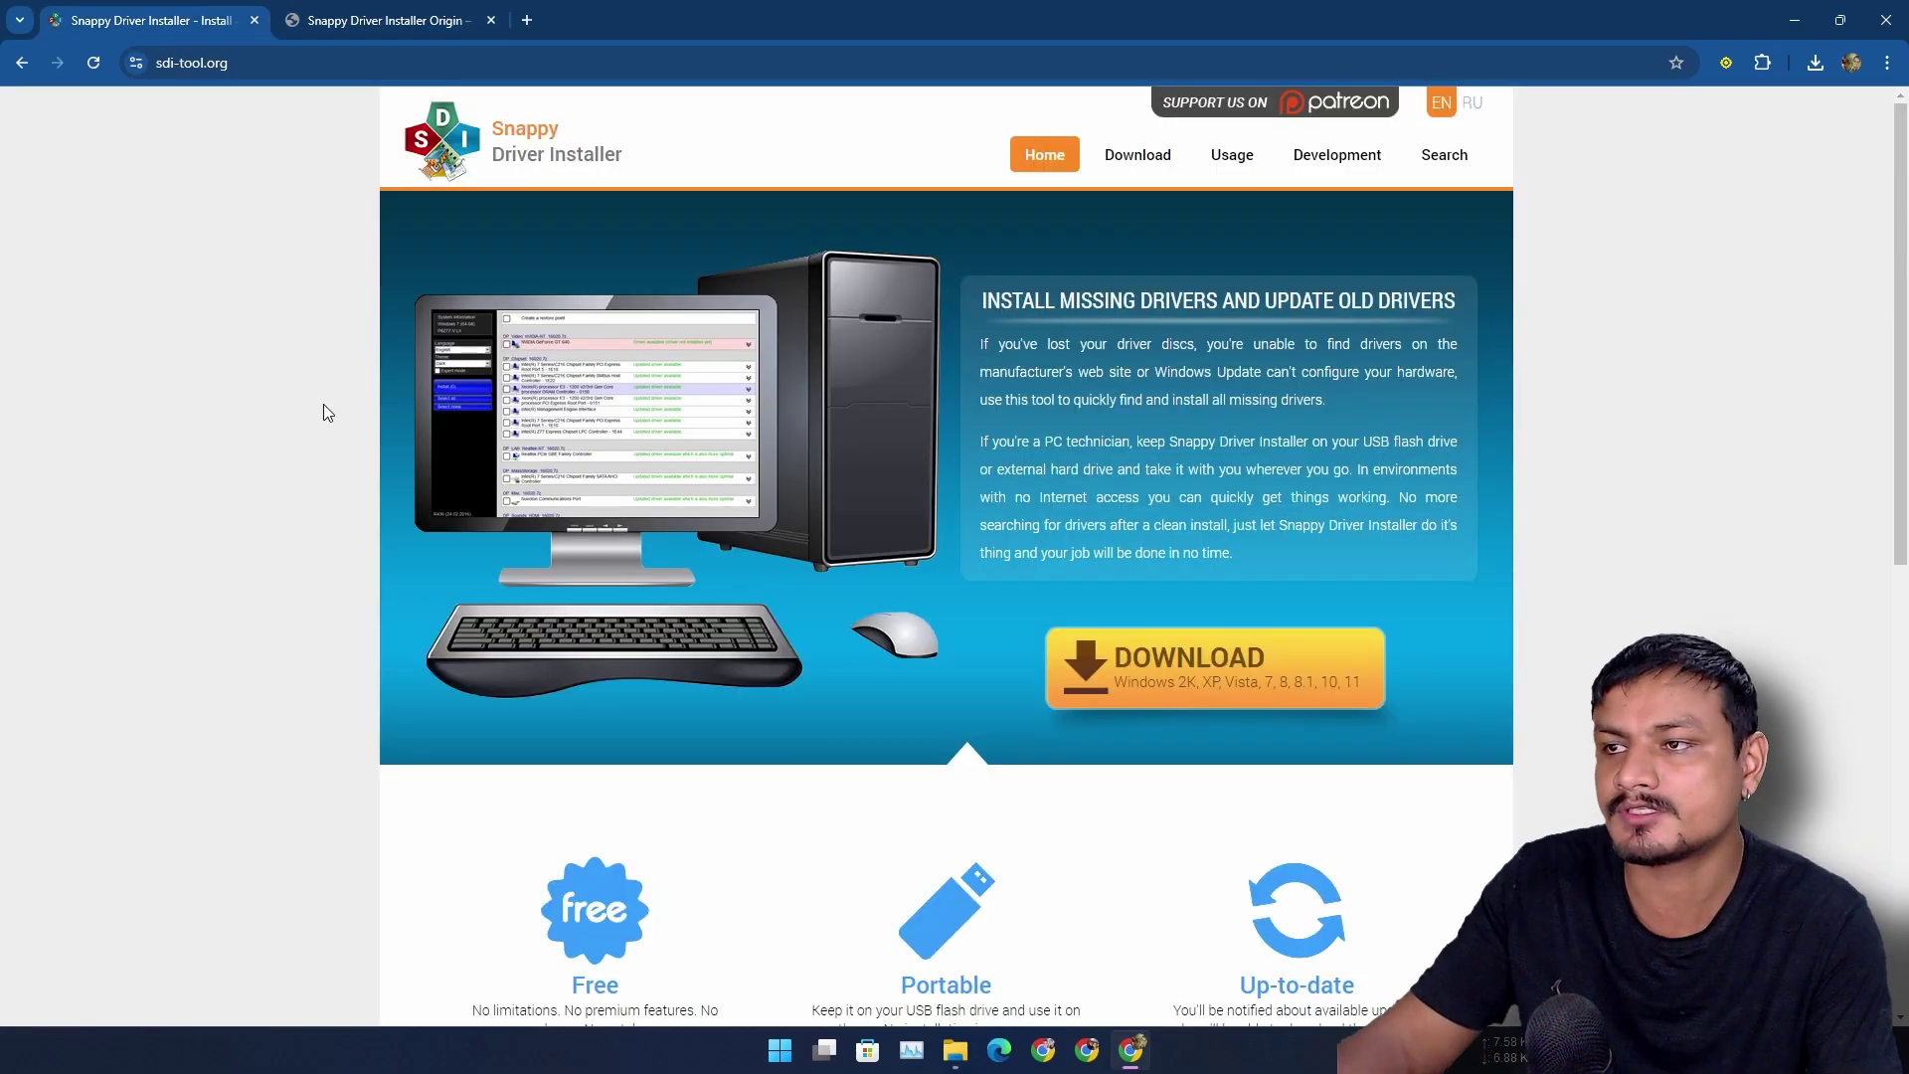
click(356, 22)
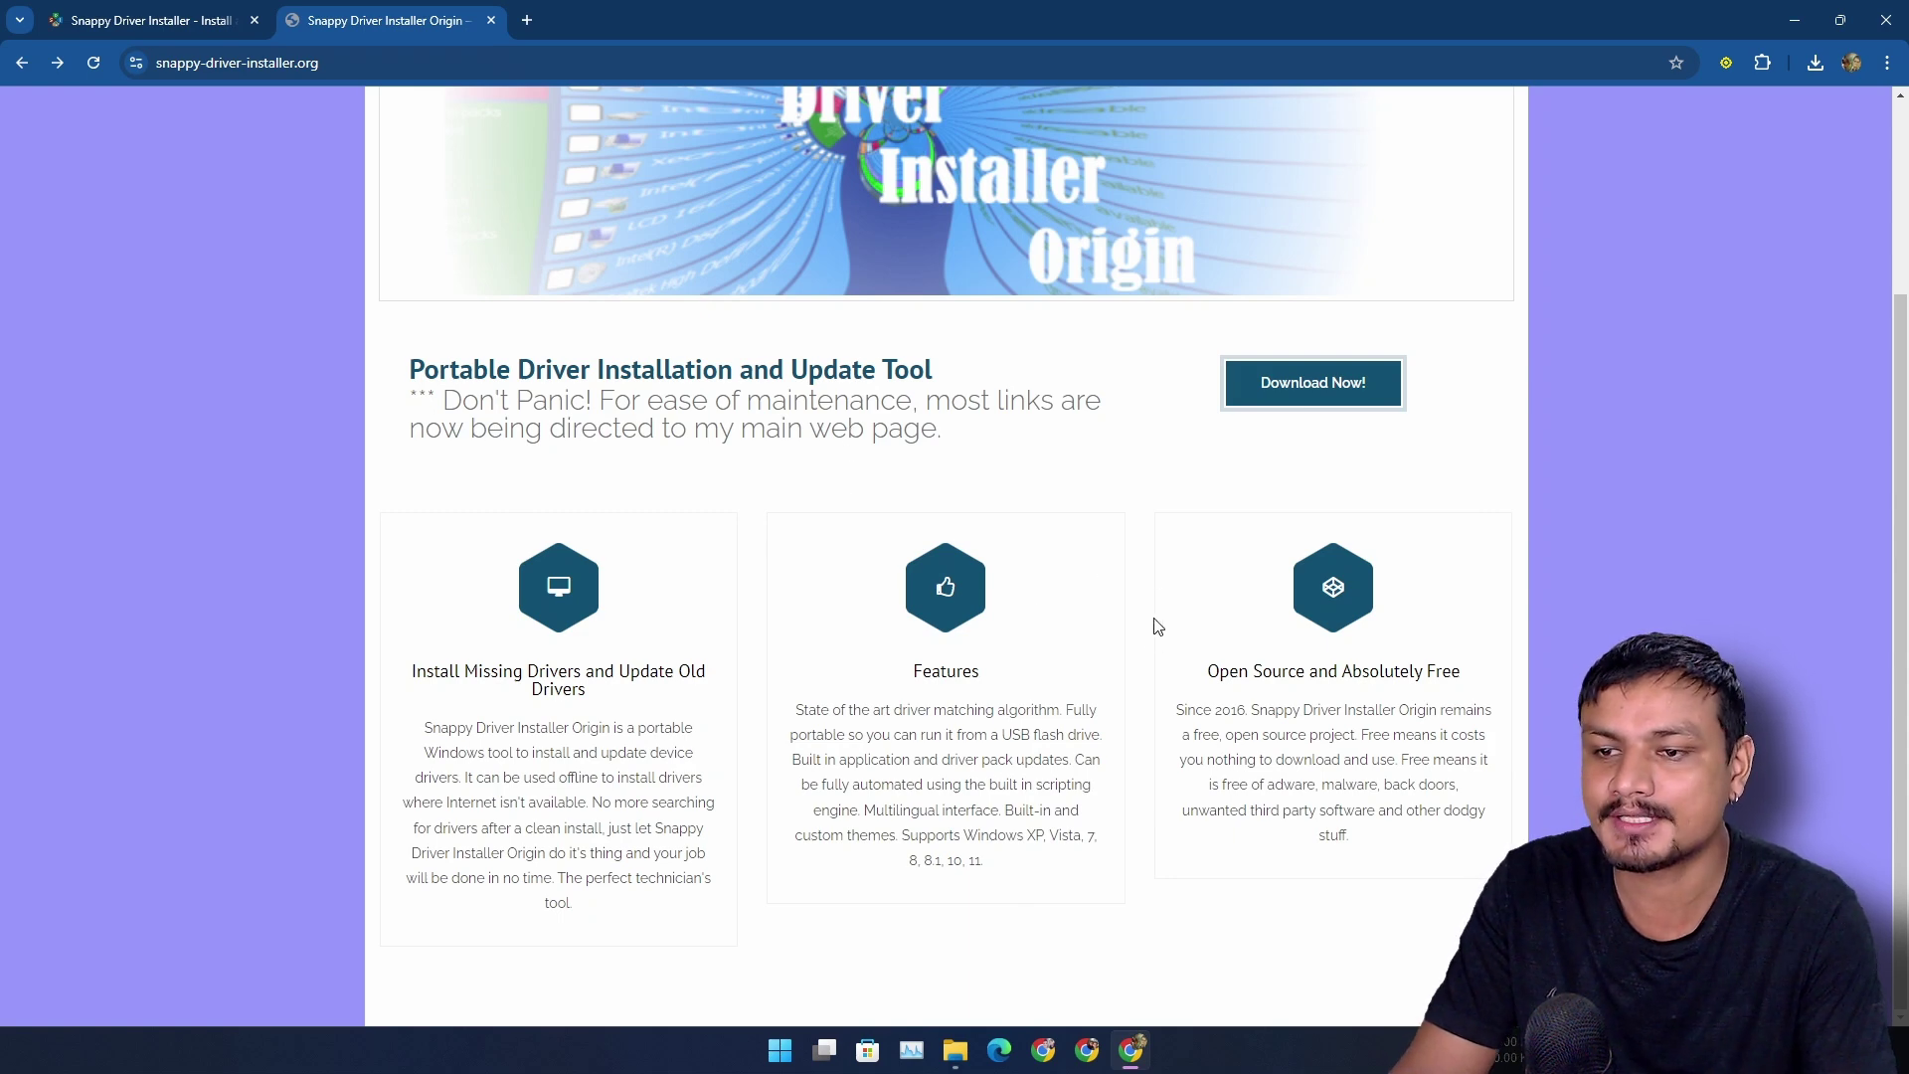
click(164, 20)
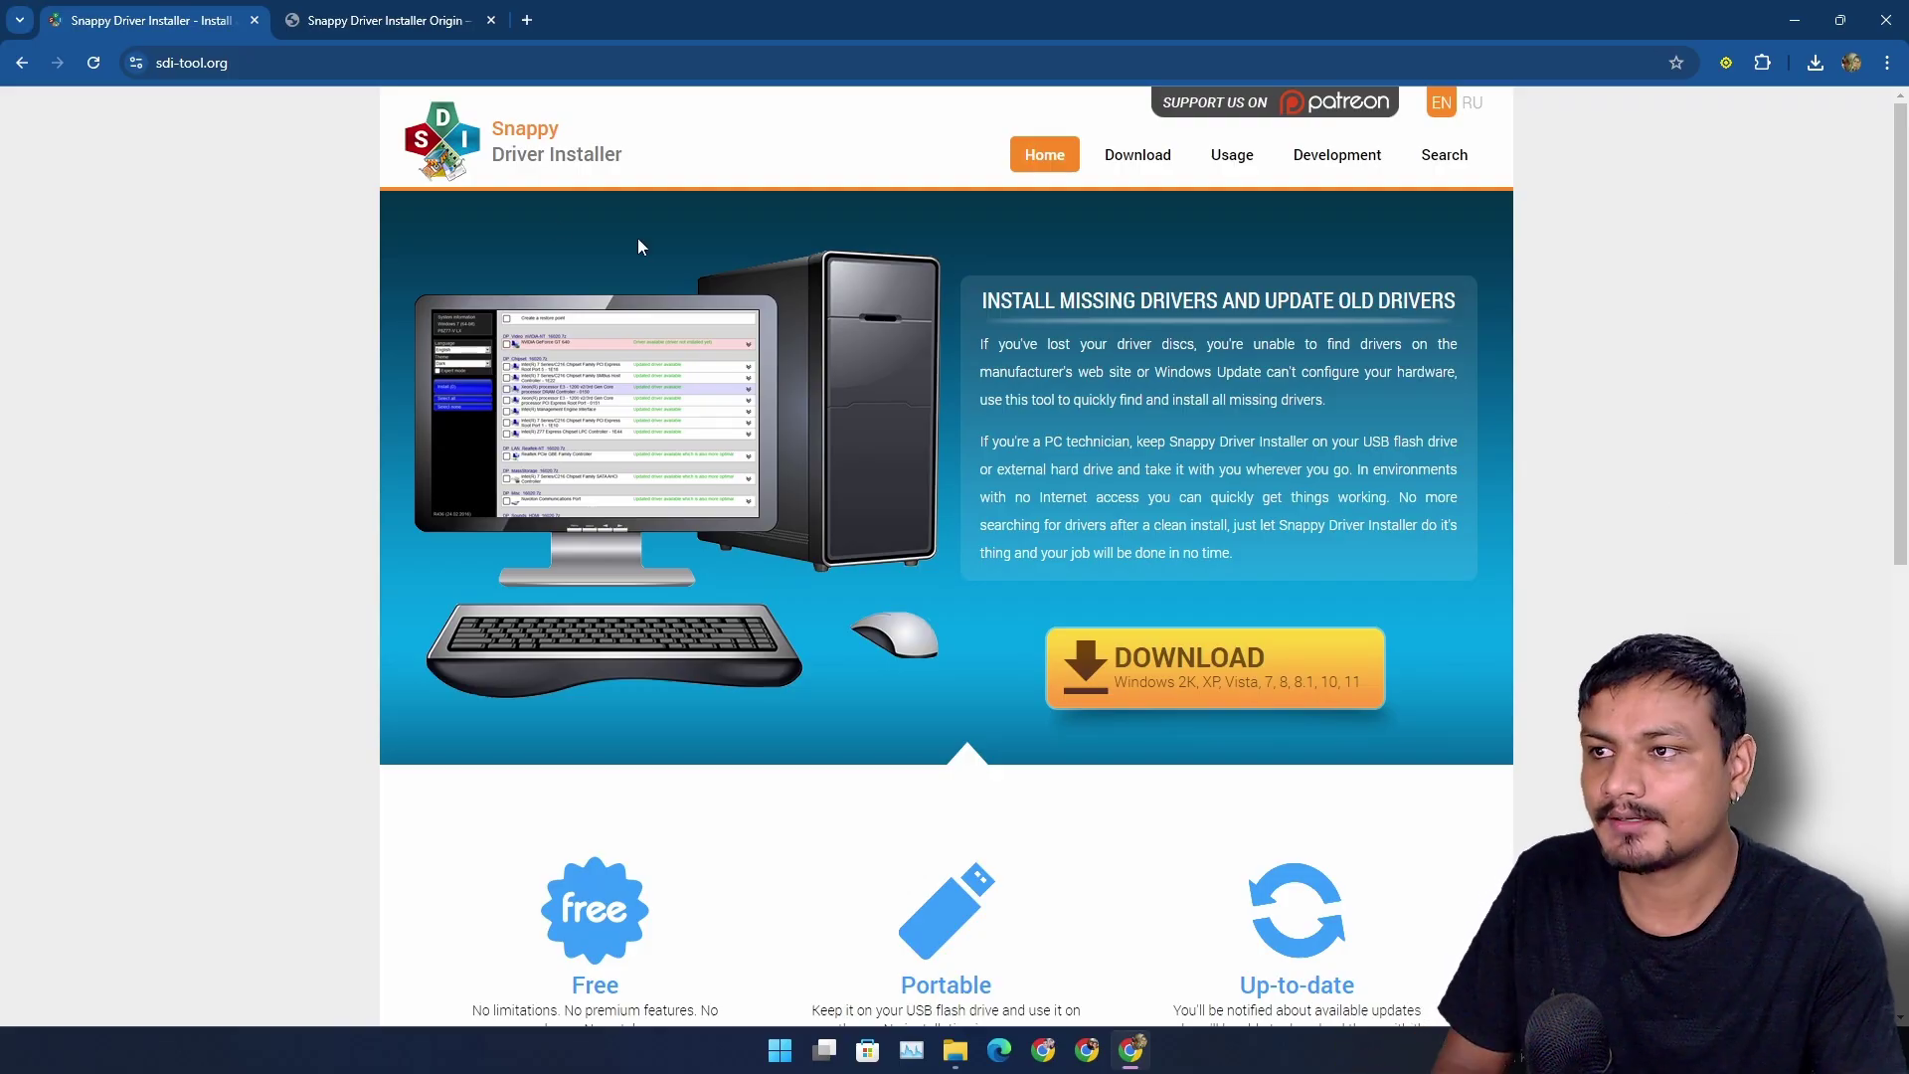
scroll(1383, 498, down, 2)
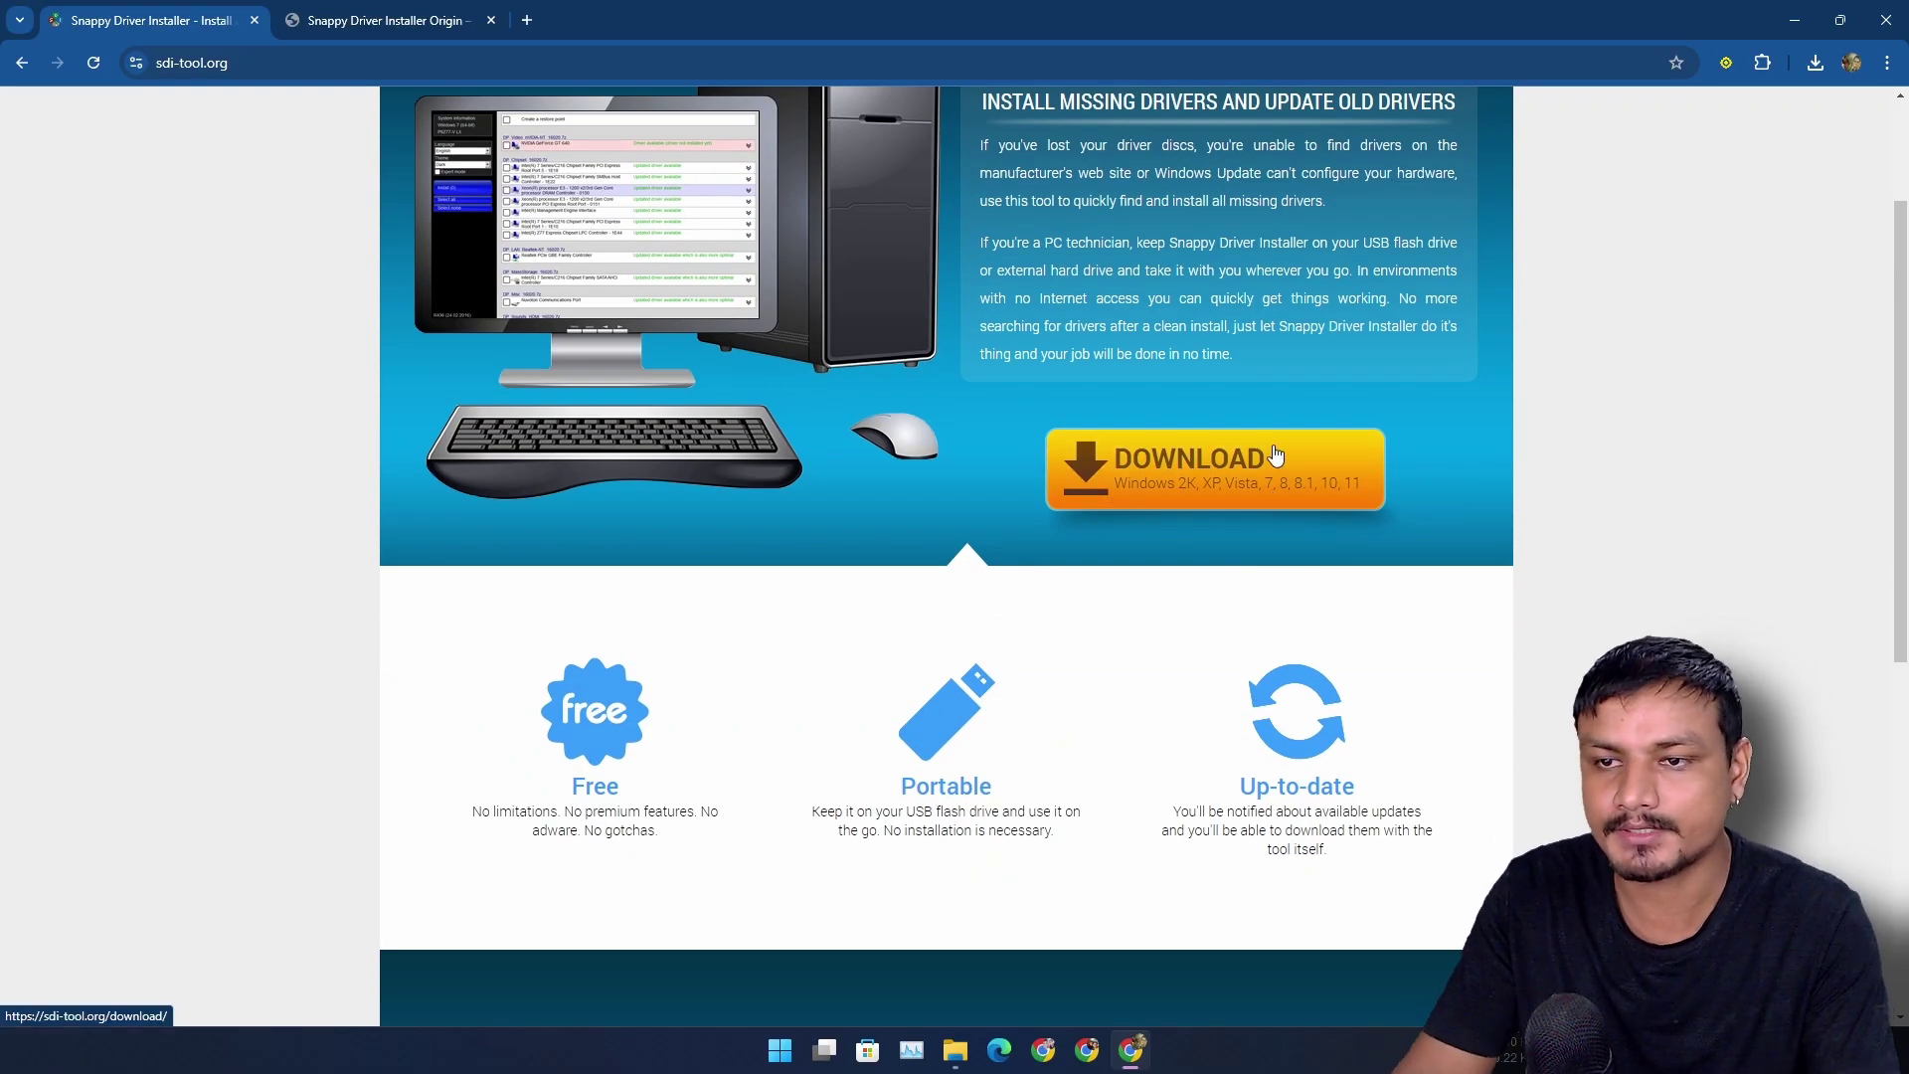
Open the sdi-tool.org download page listing SDI Full and SDI Lite 1.23.9
click(1209, 467)
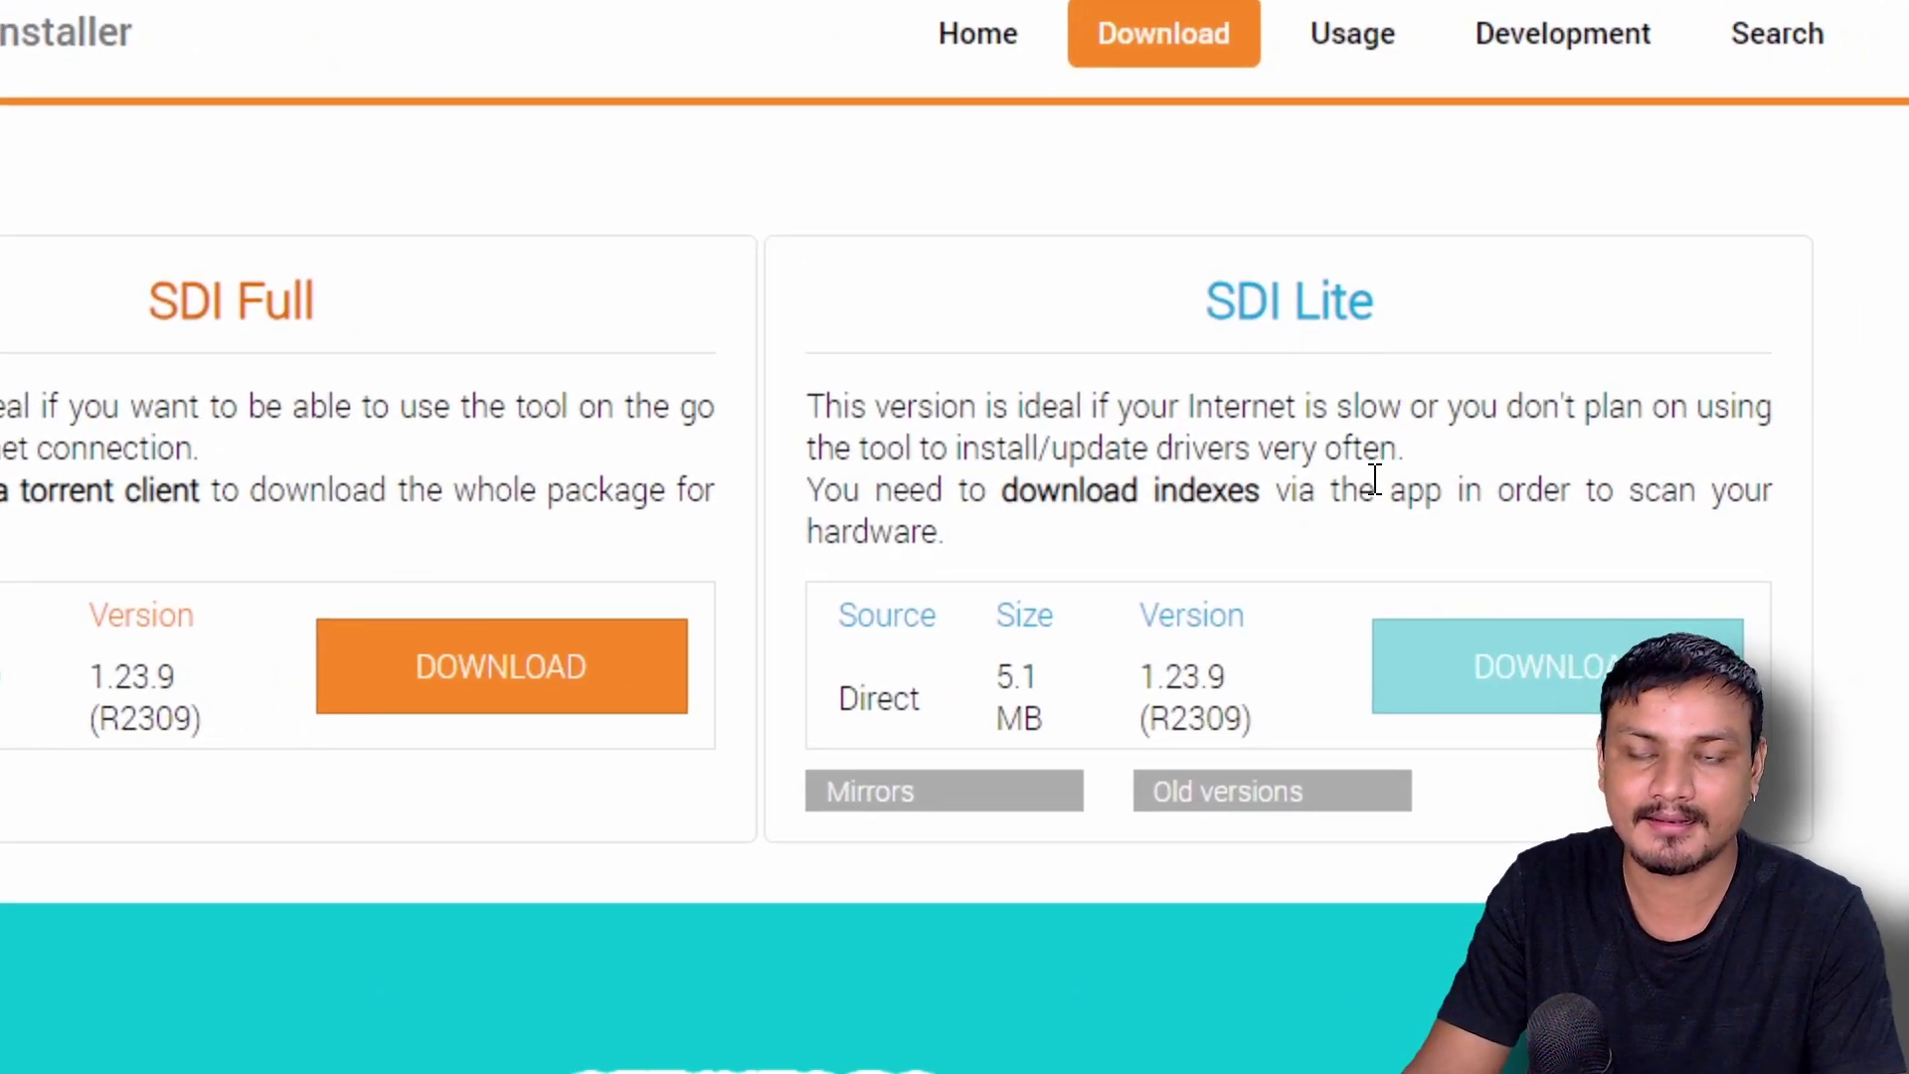
scroll(1233, 575, down, 1)
scroll(1163, 490, up, 1)
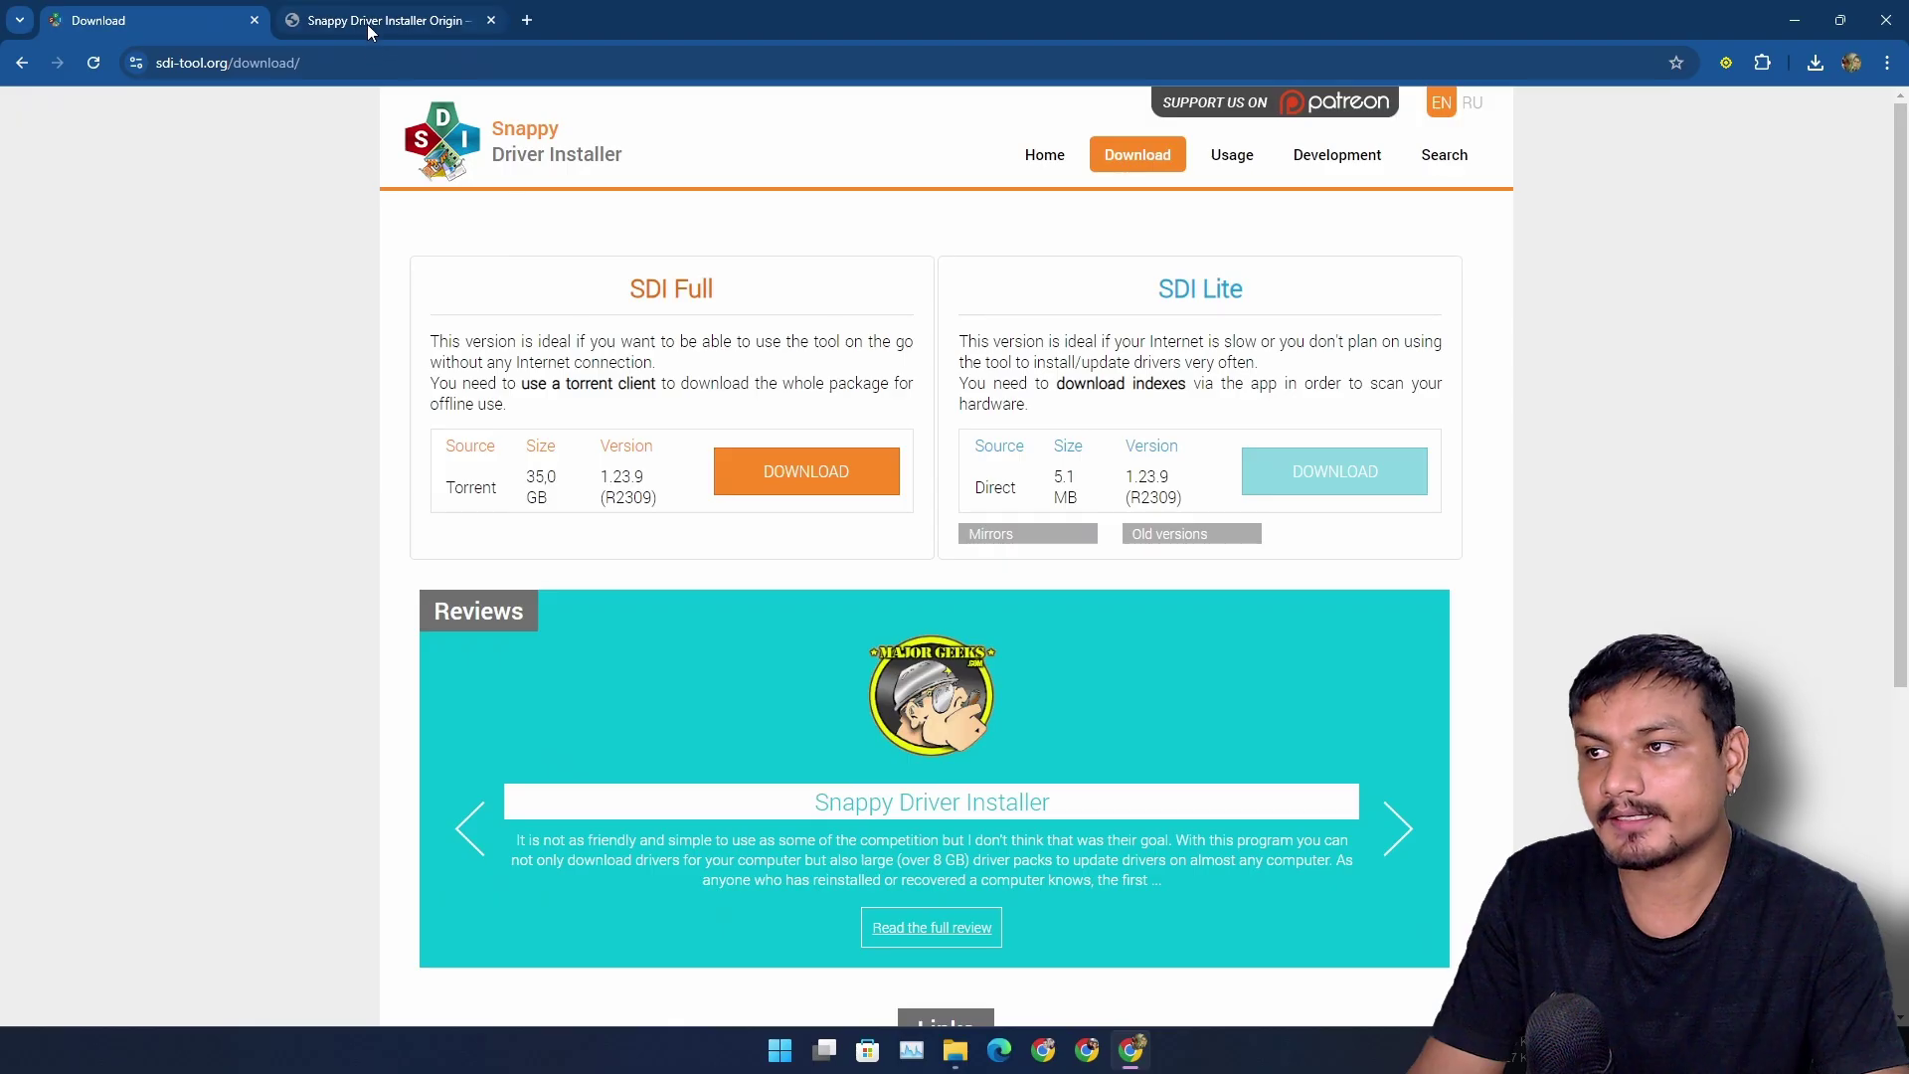
Compare it with the Snappy Driver Installer Origin site, ending on the Origin tab
click(367, 24)
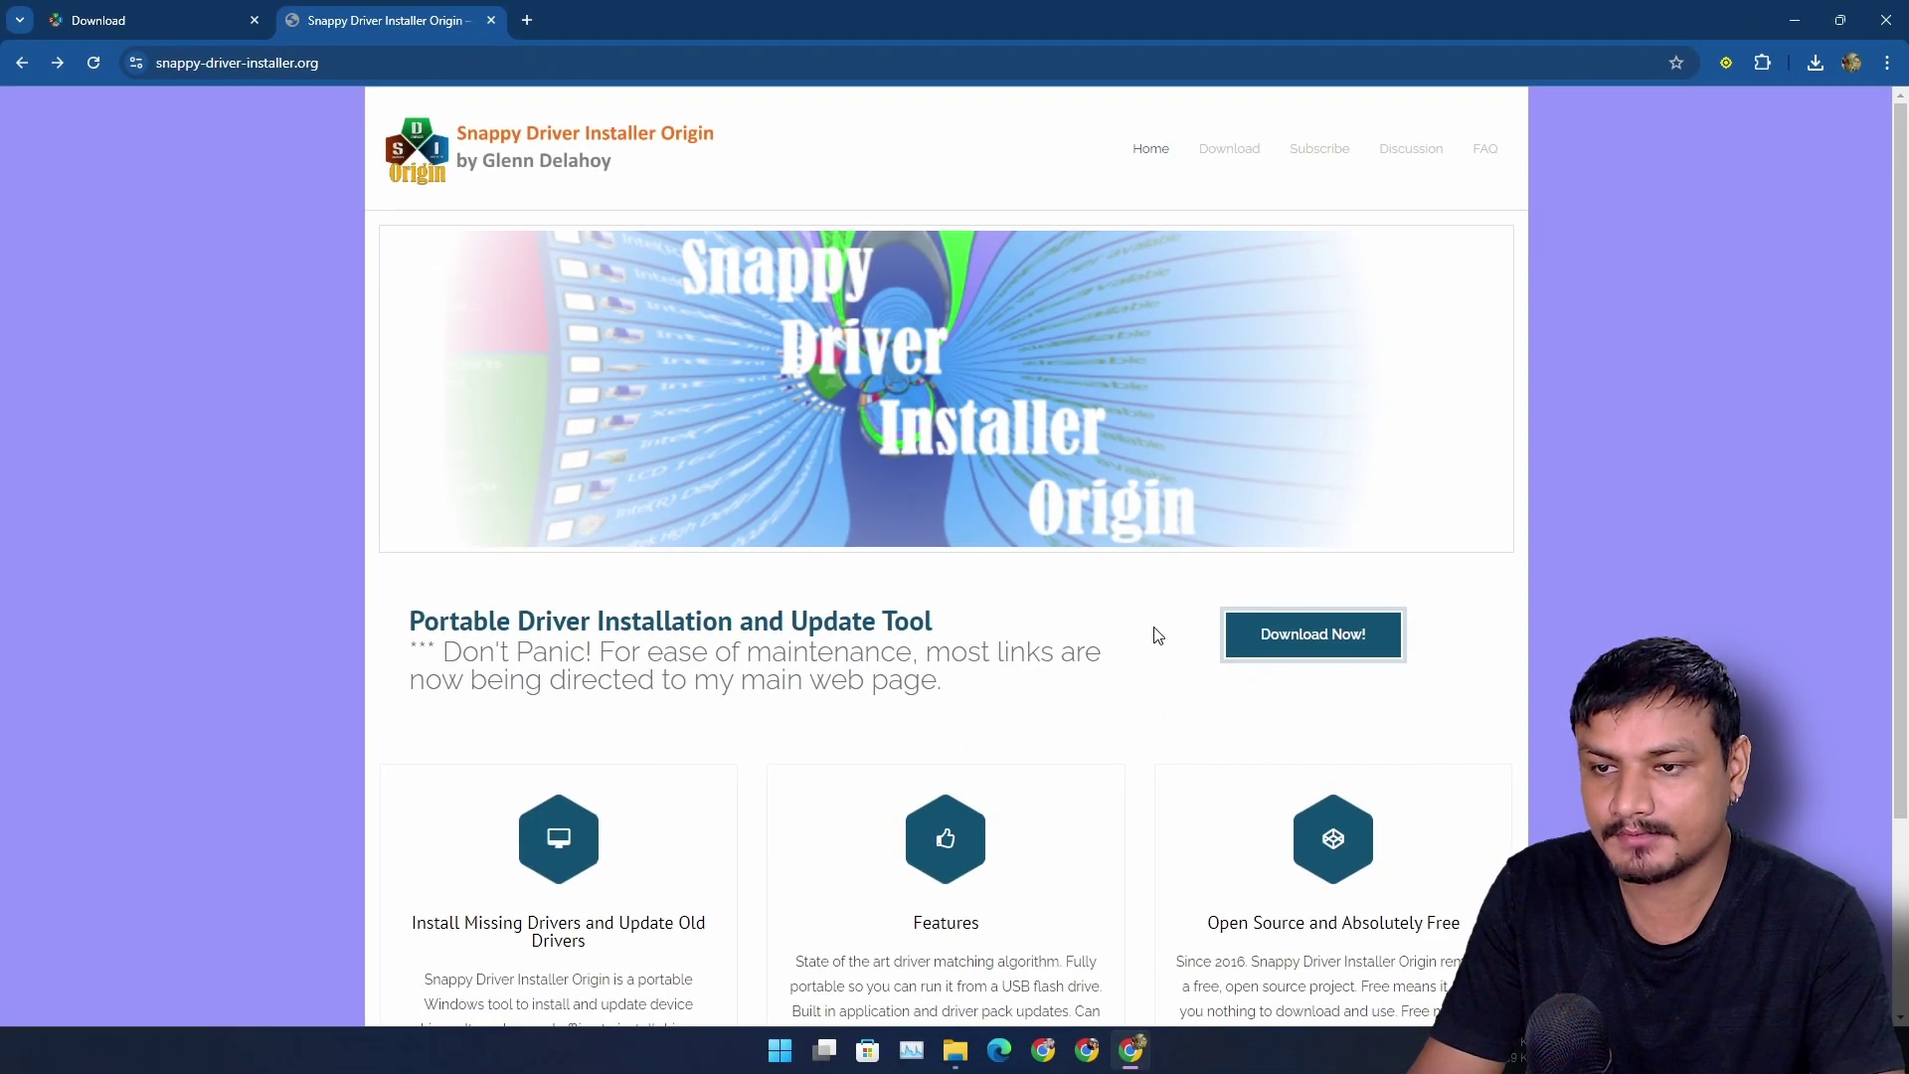
scroll(1144, 597, down, 2)
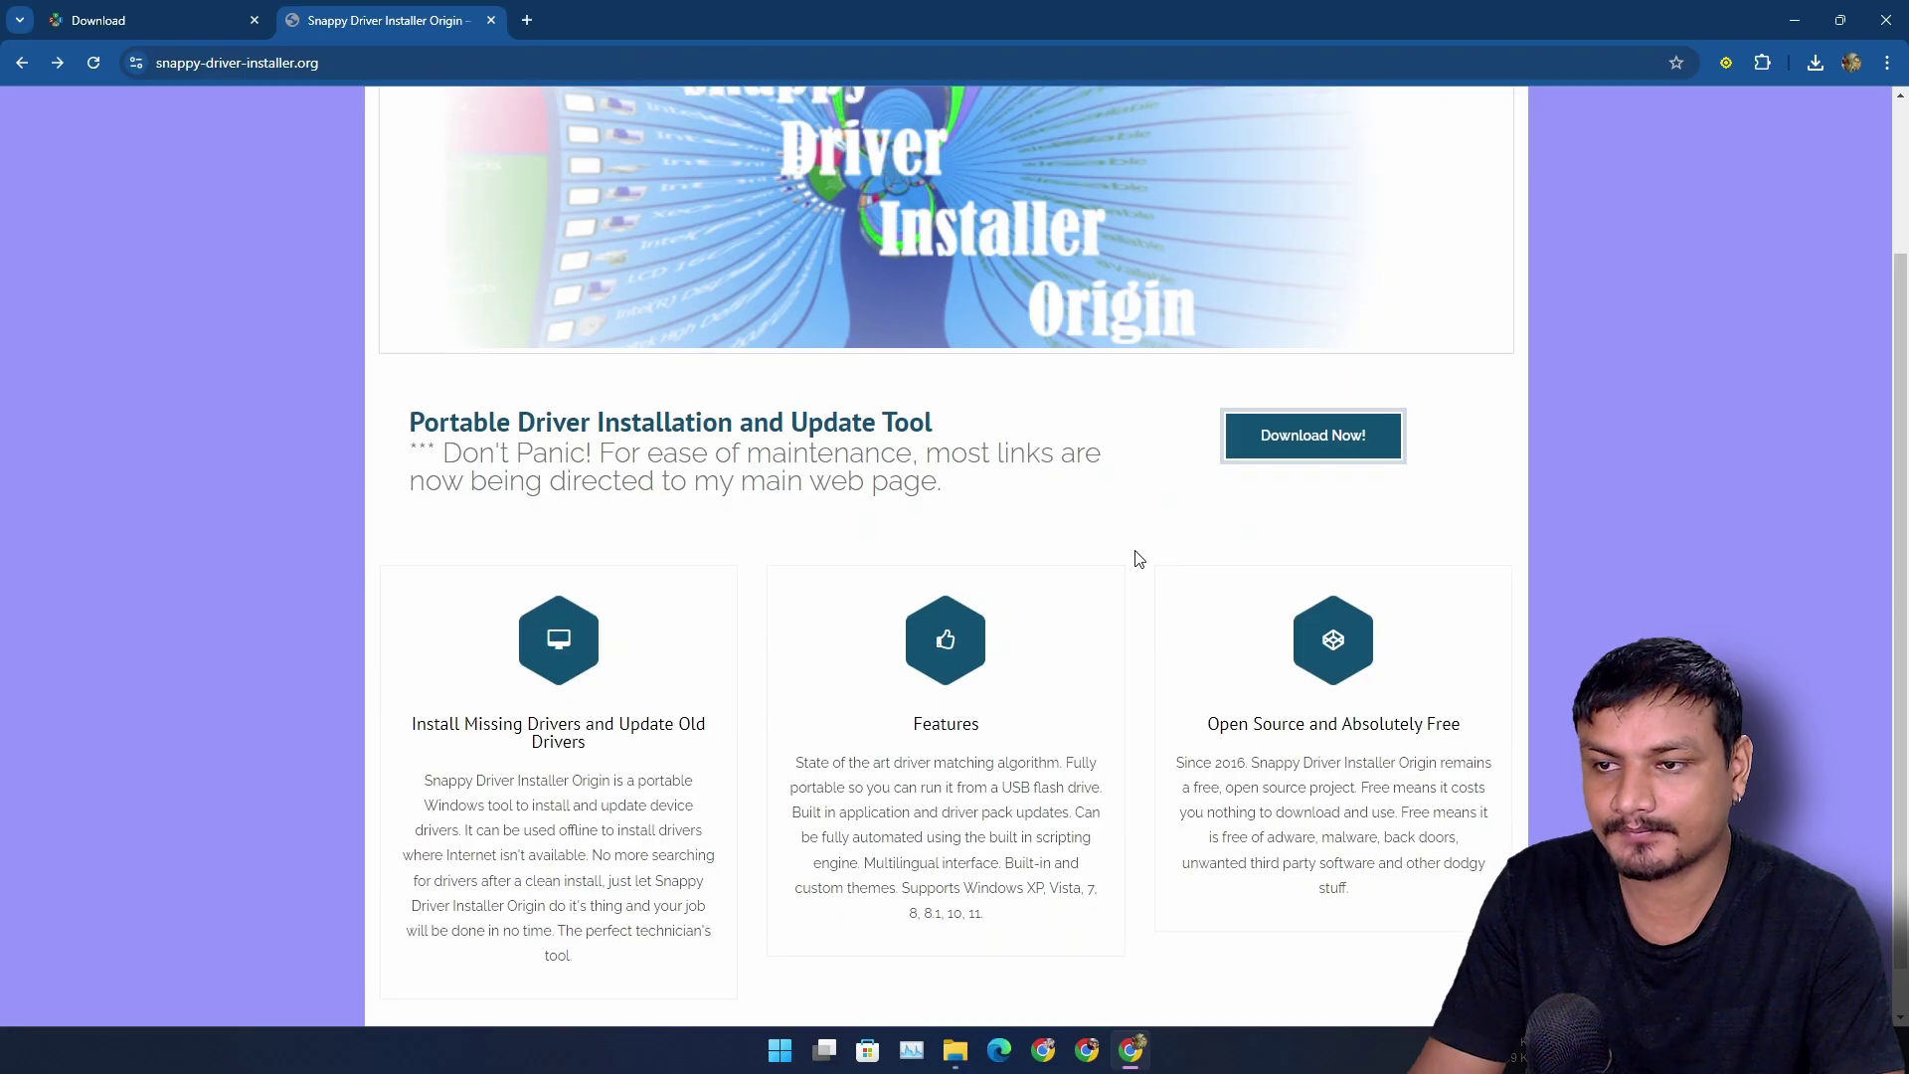
click(185, 21)
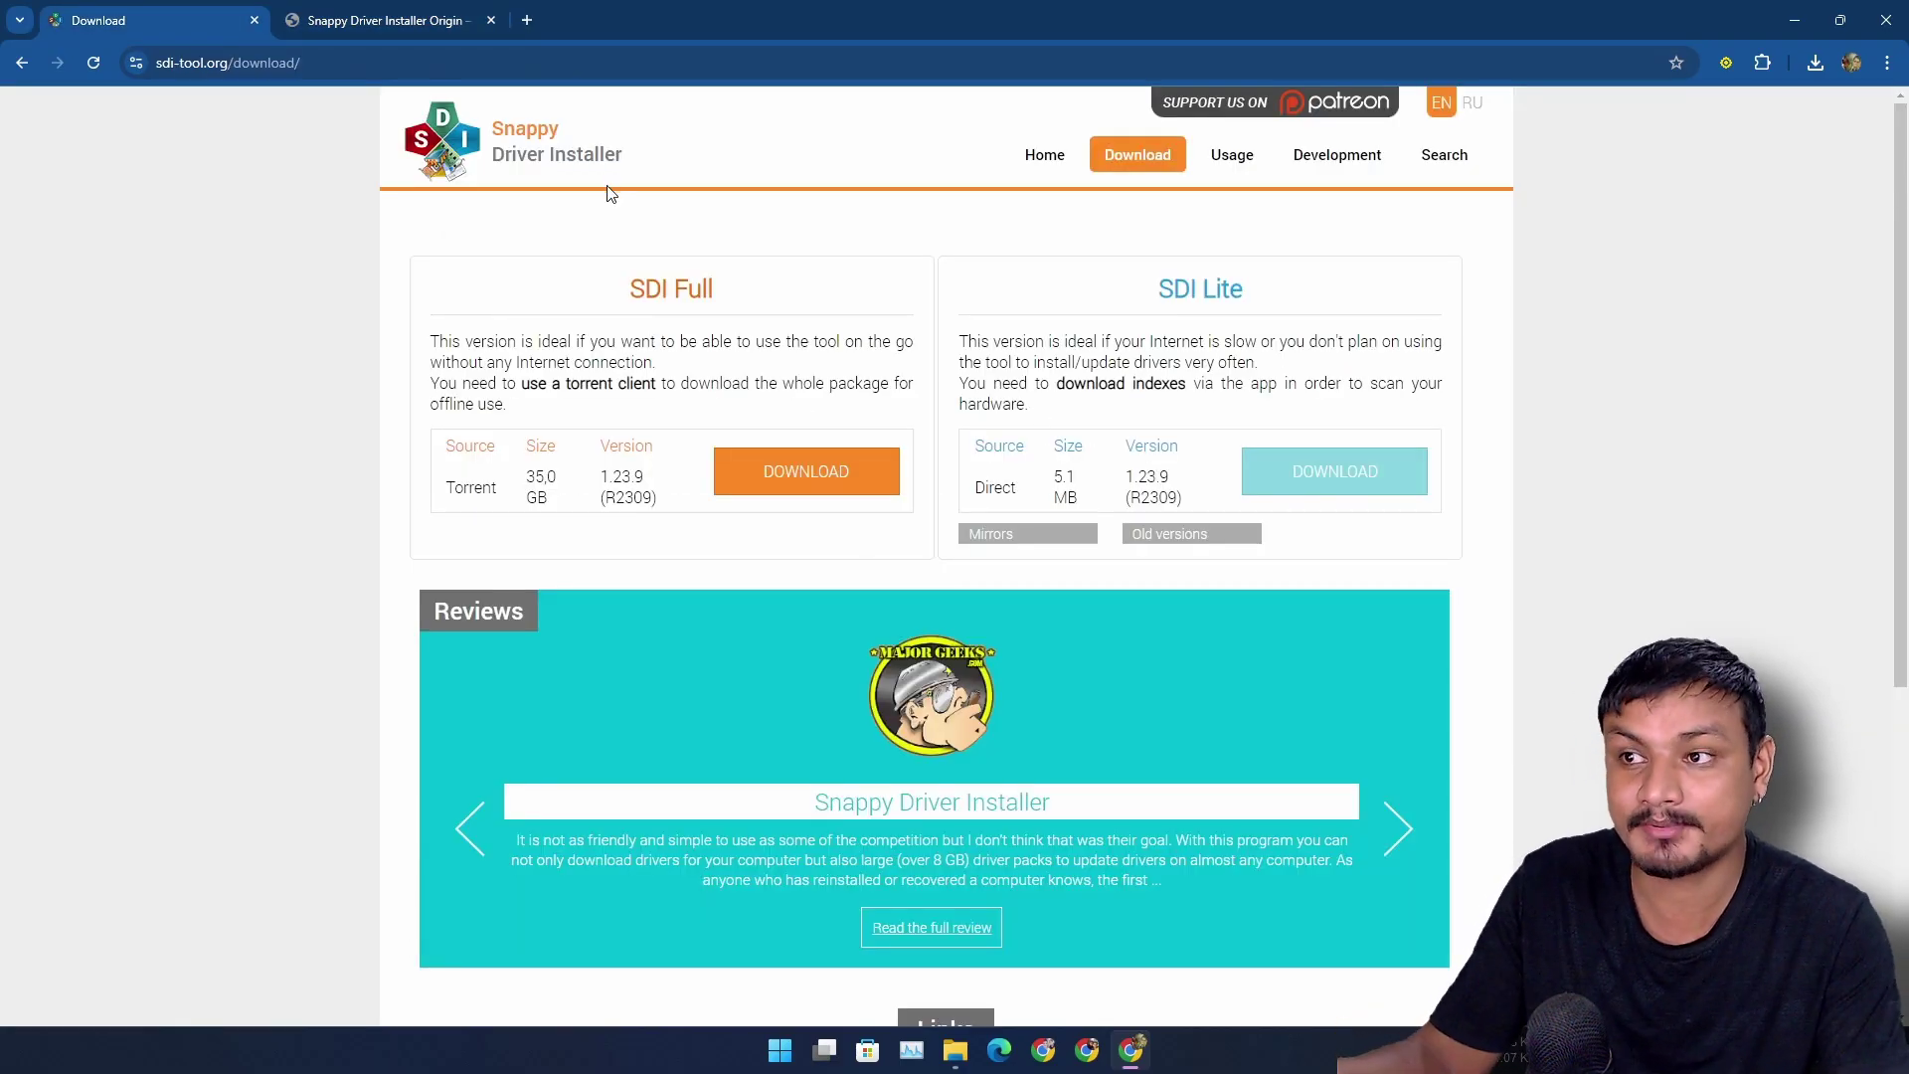
click(393, 21)
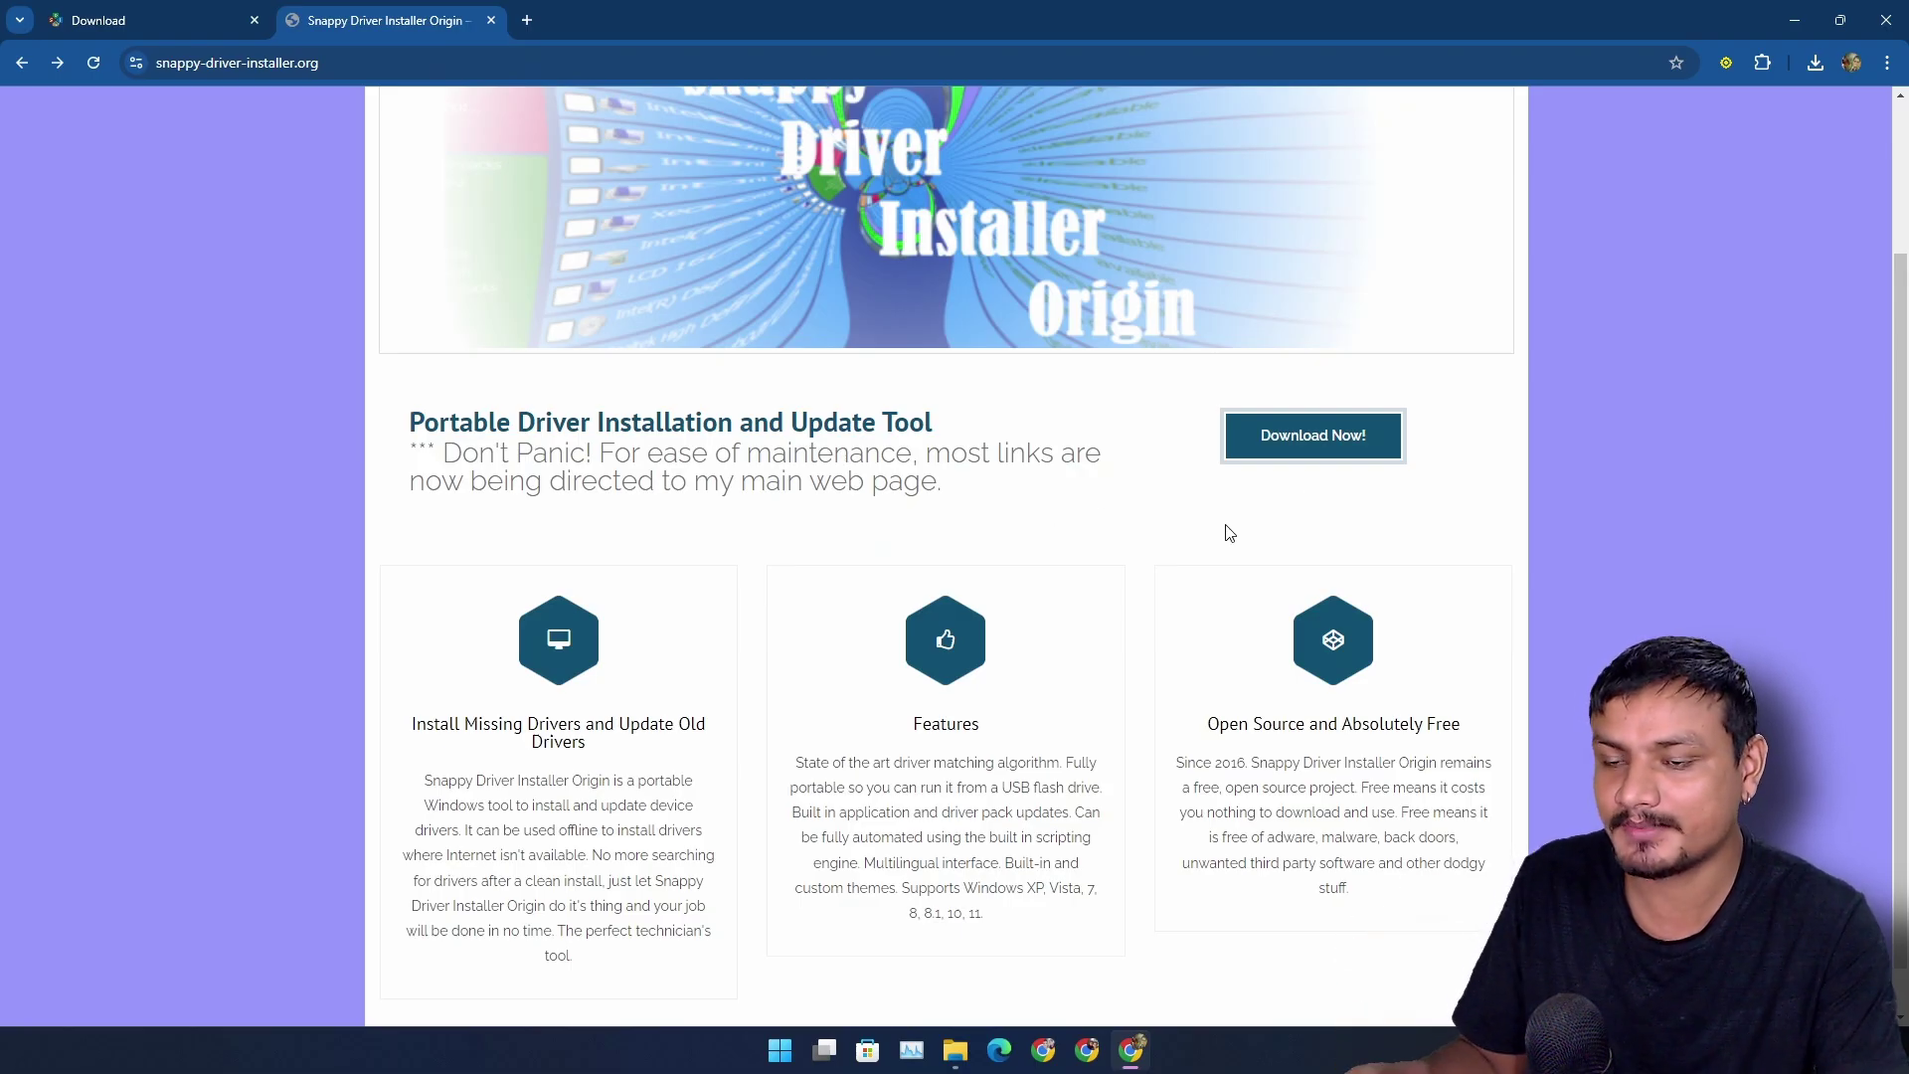
Bring up File Explorer at Downloads, collapsing the Last month file group
key(ctrl+Tab)
key(ctrl+Tab)
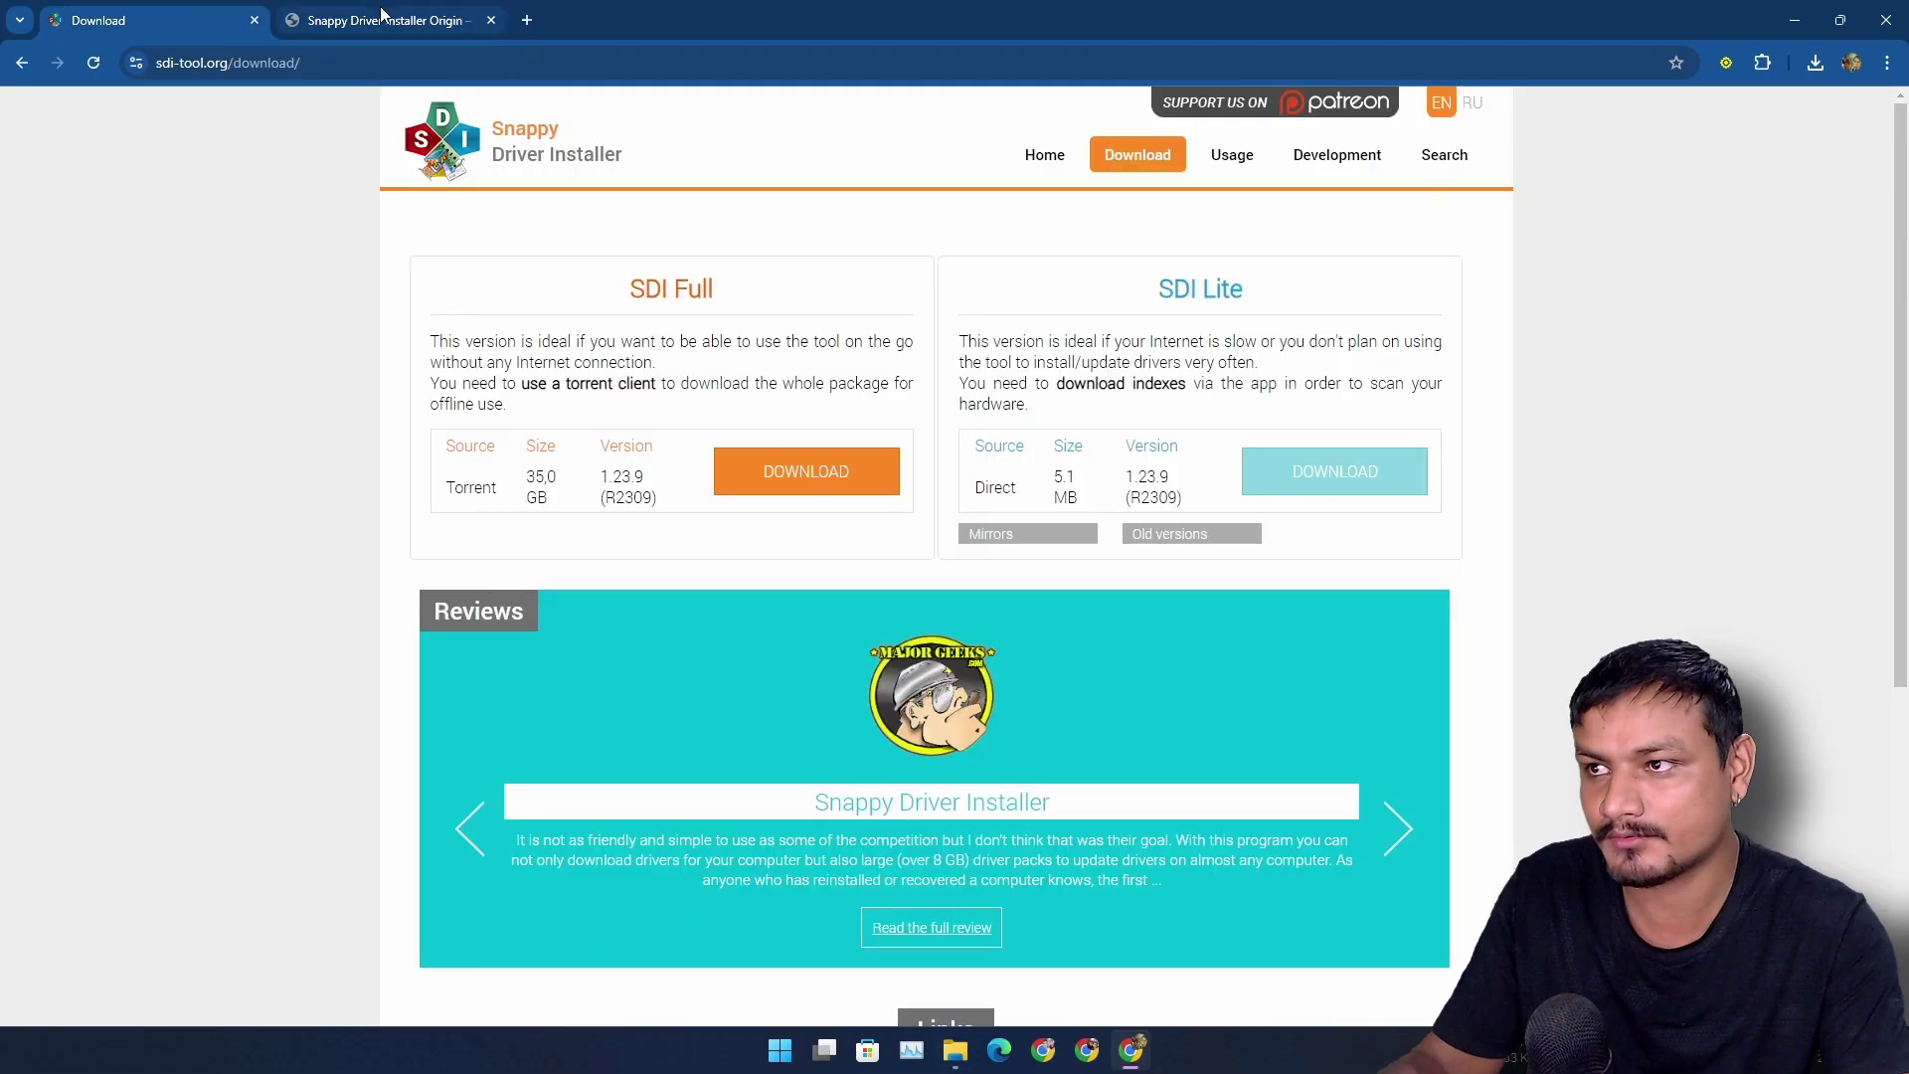
click(954, 1049)
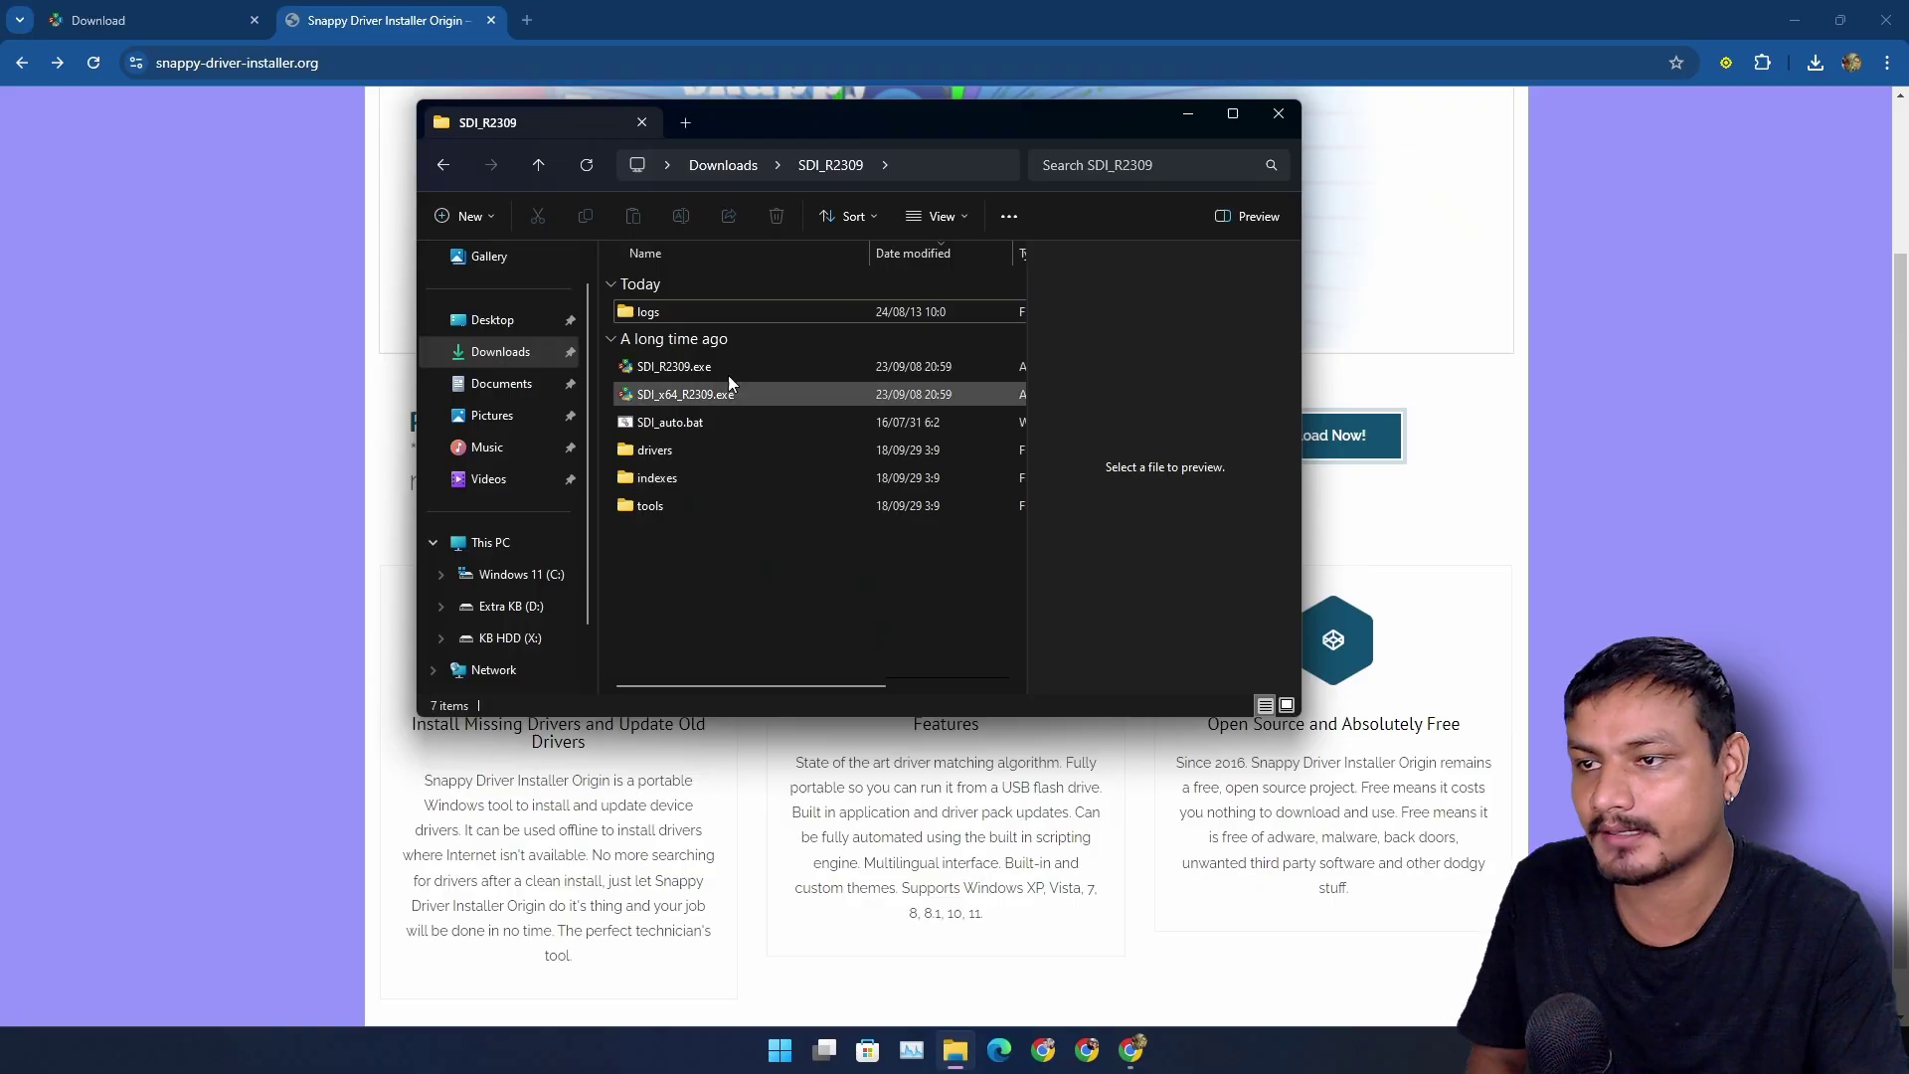
key(alt+Up)
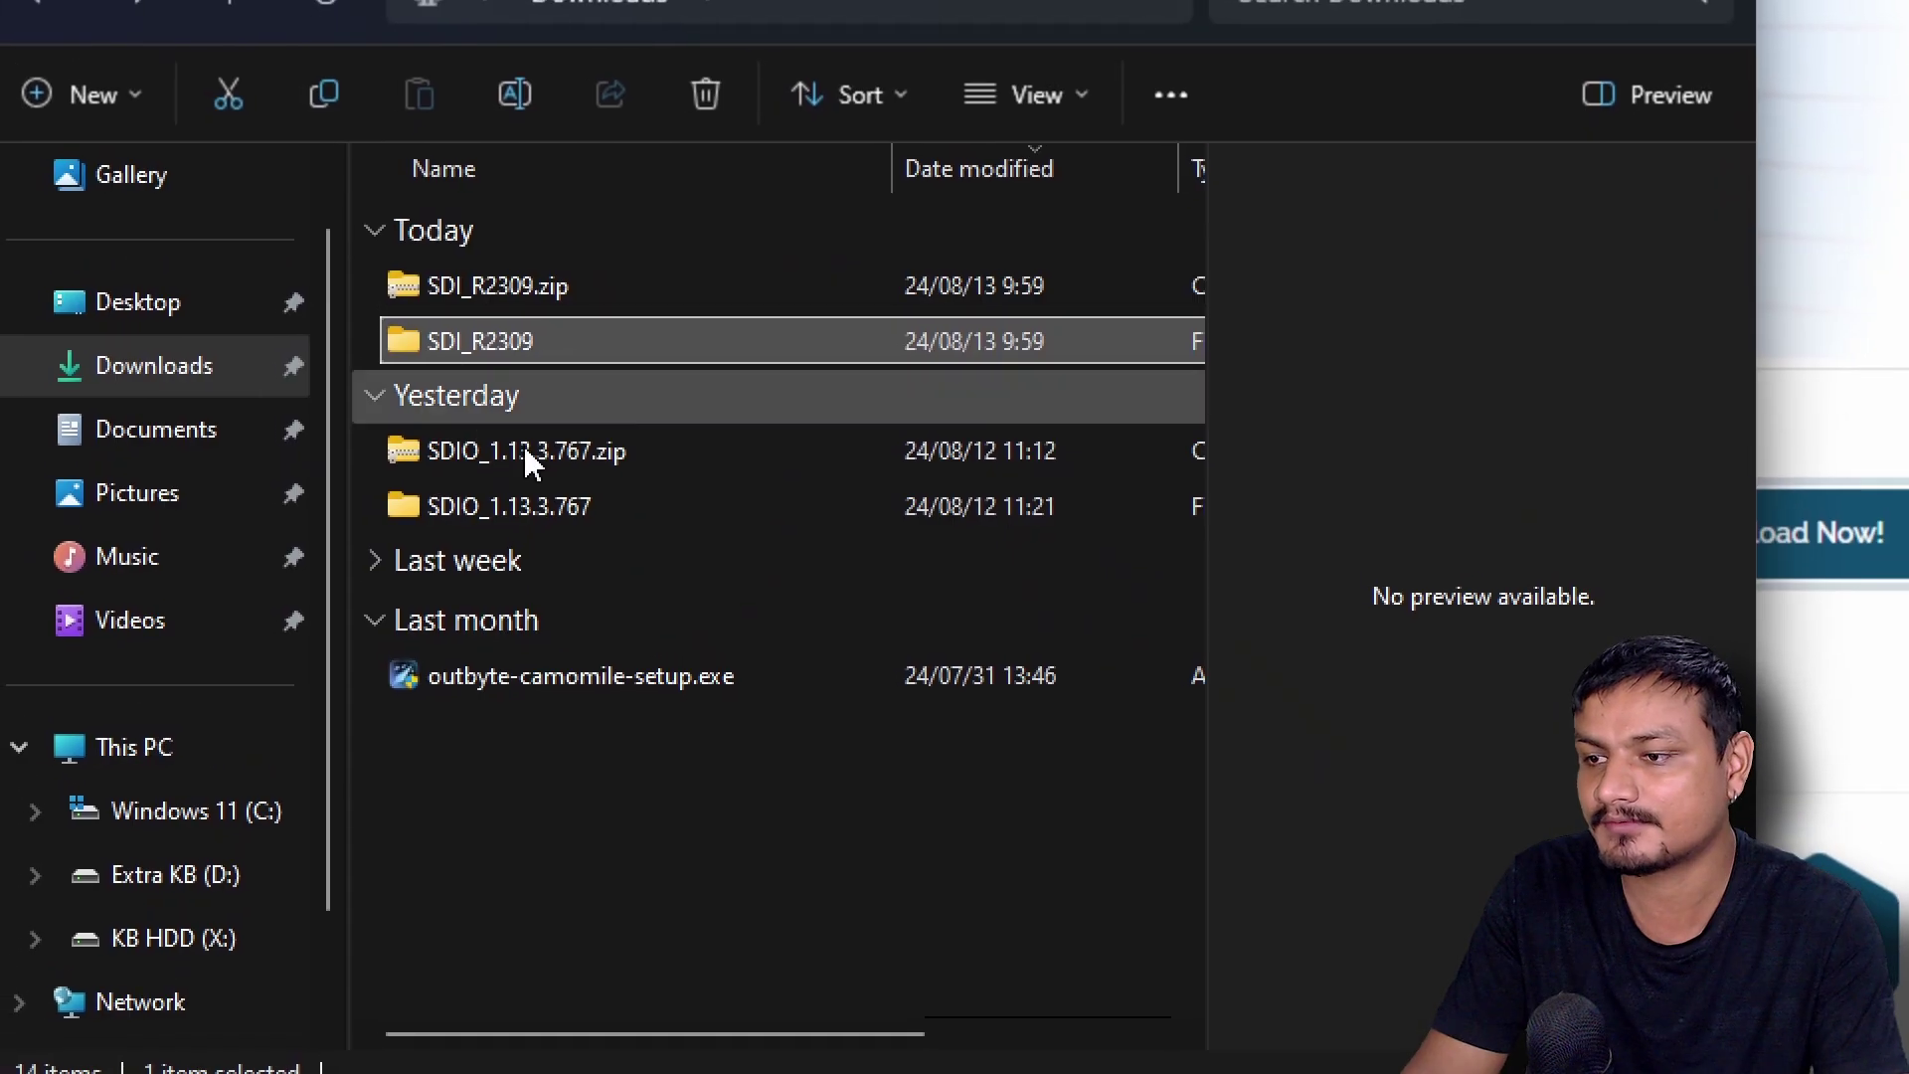
click(374, 619)
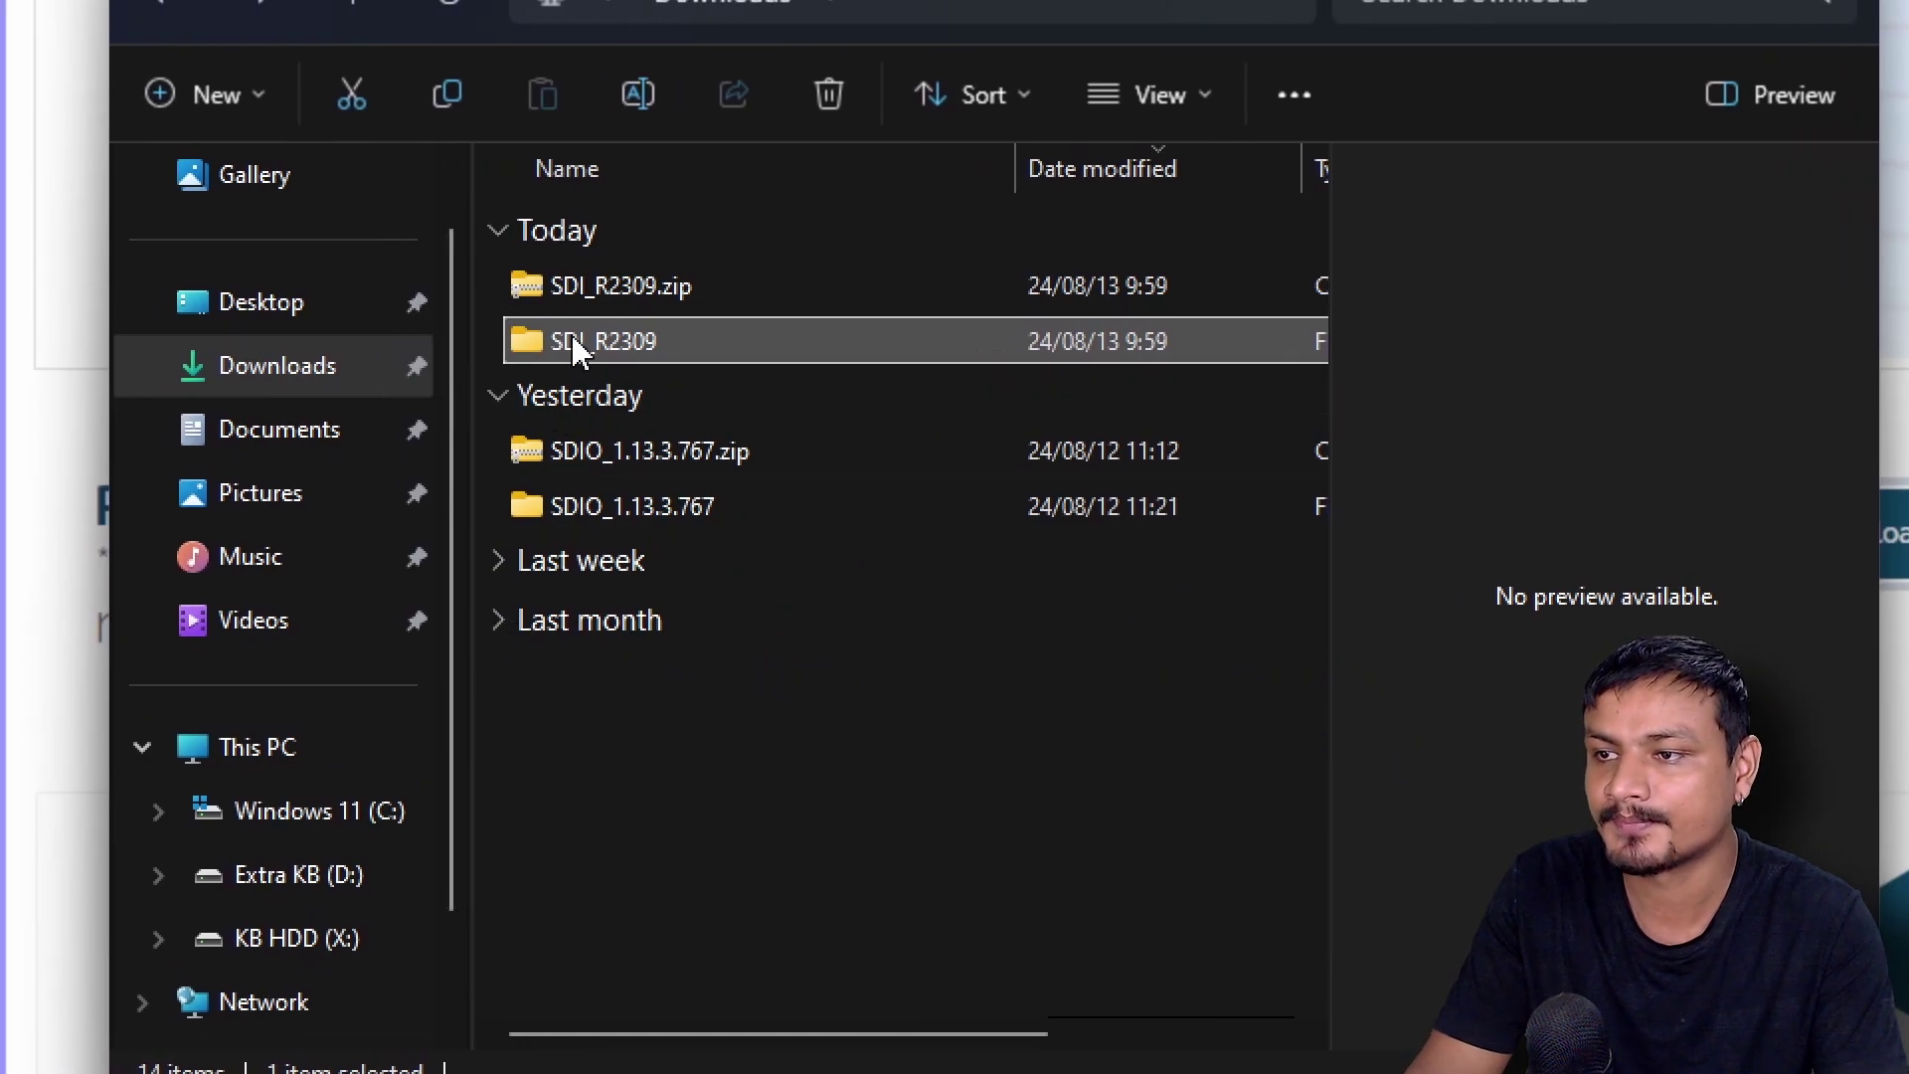
Open the SDI_R2309 folder and launch SDI_x64_R2309.exe
mouse_move(637, 353)
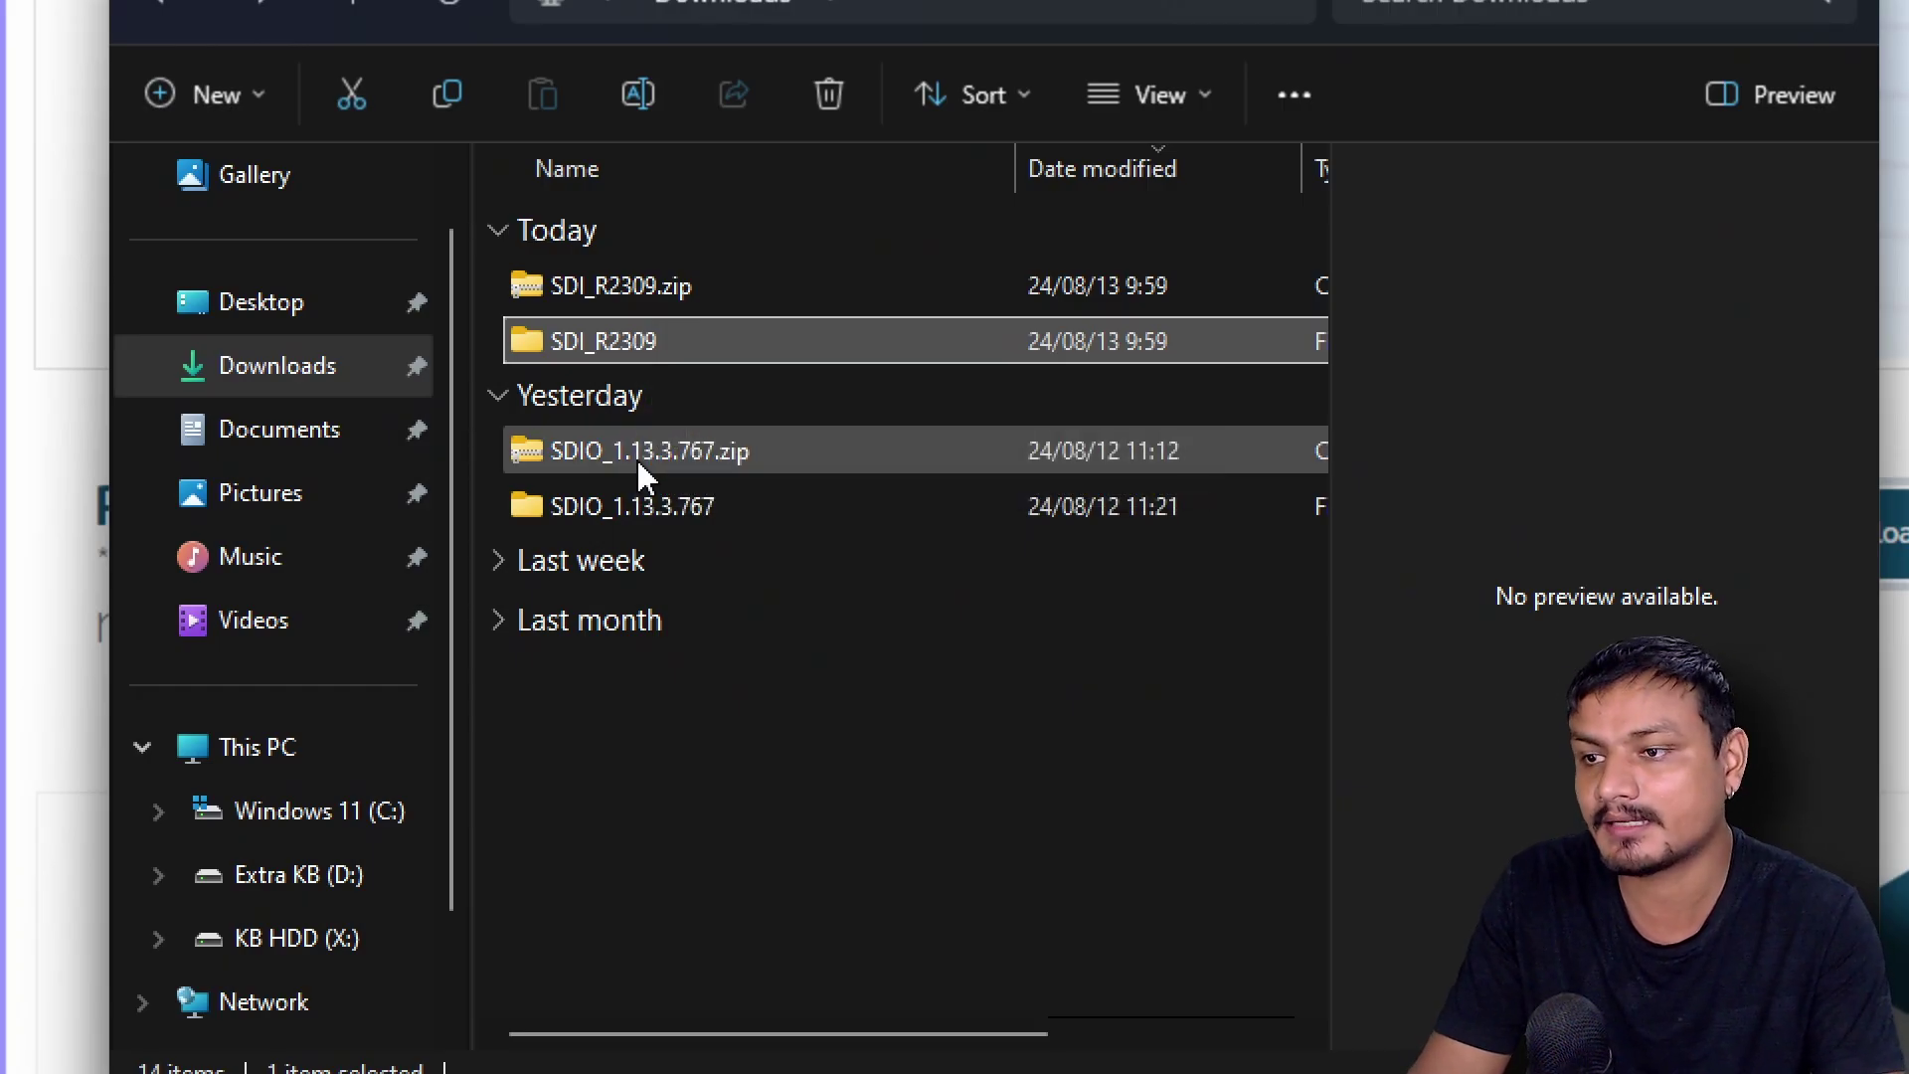
mouse_move(629, 509)
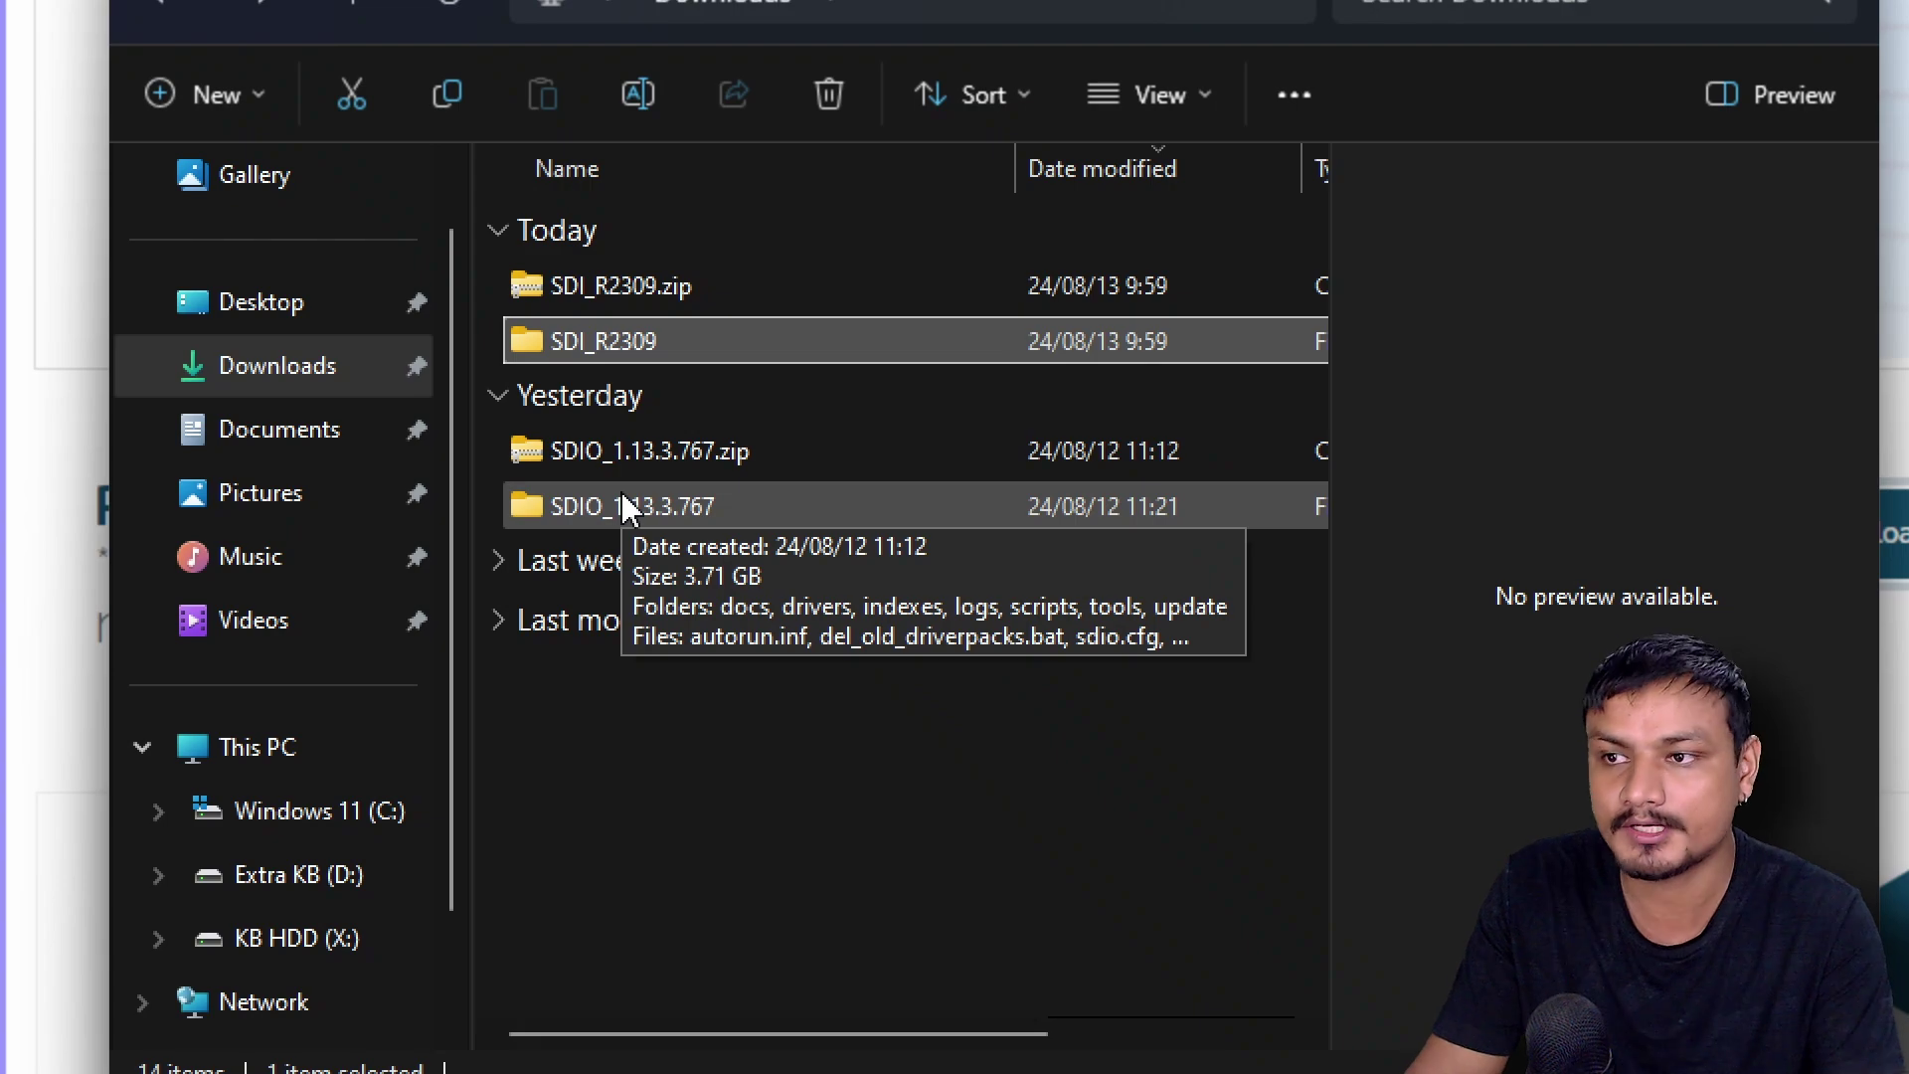
double_click(597, 343)
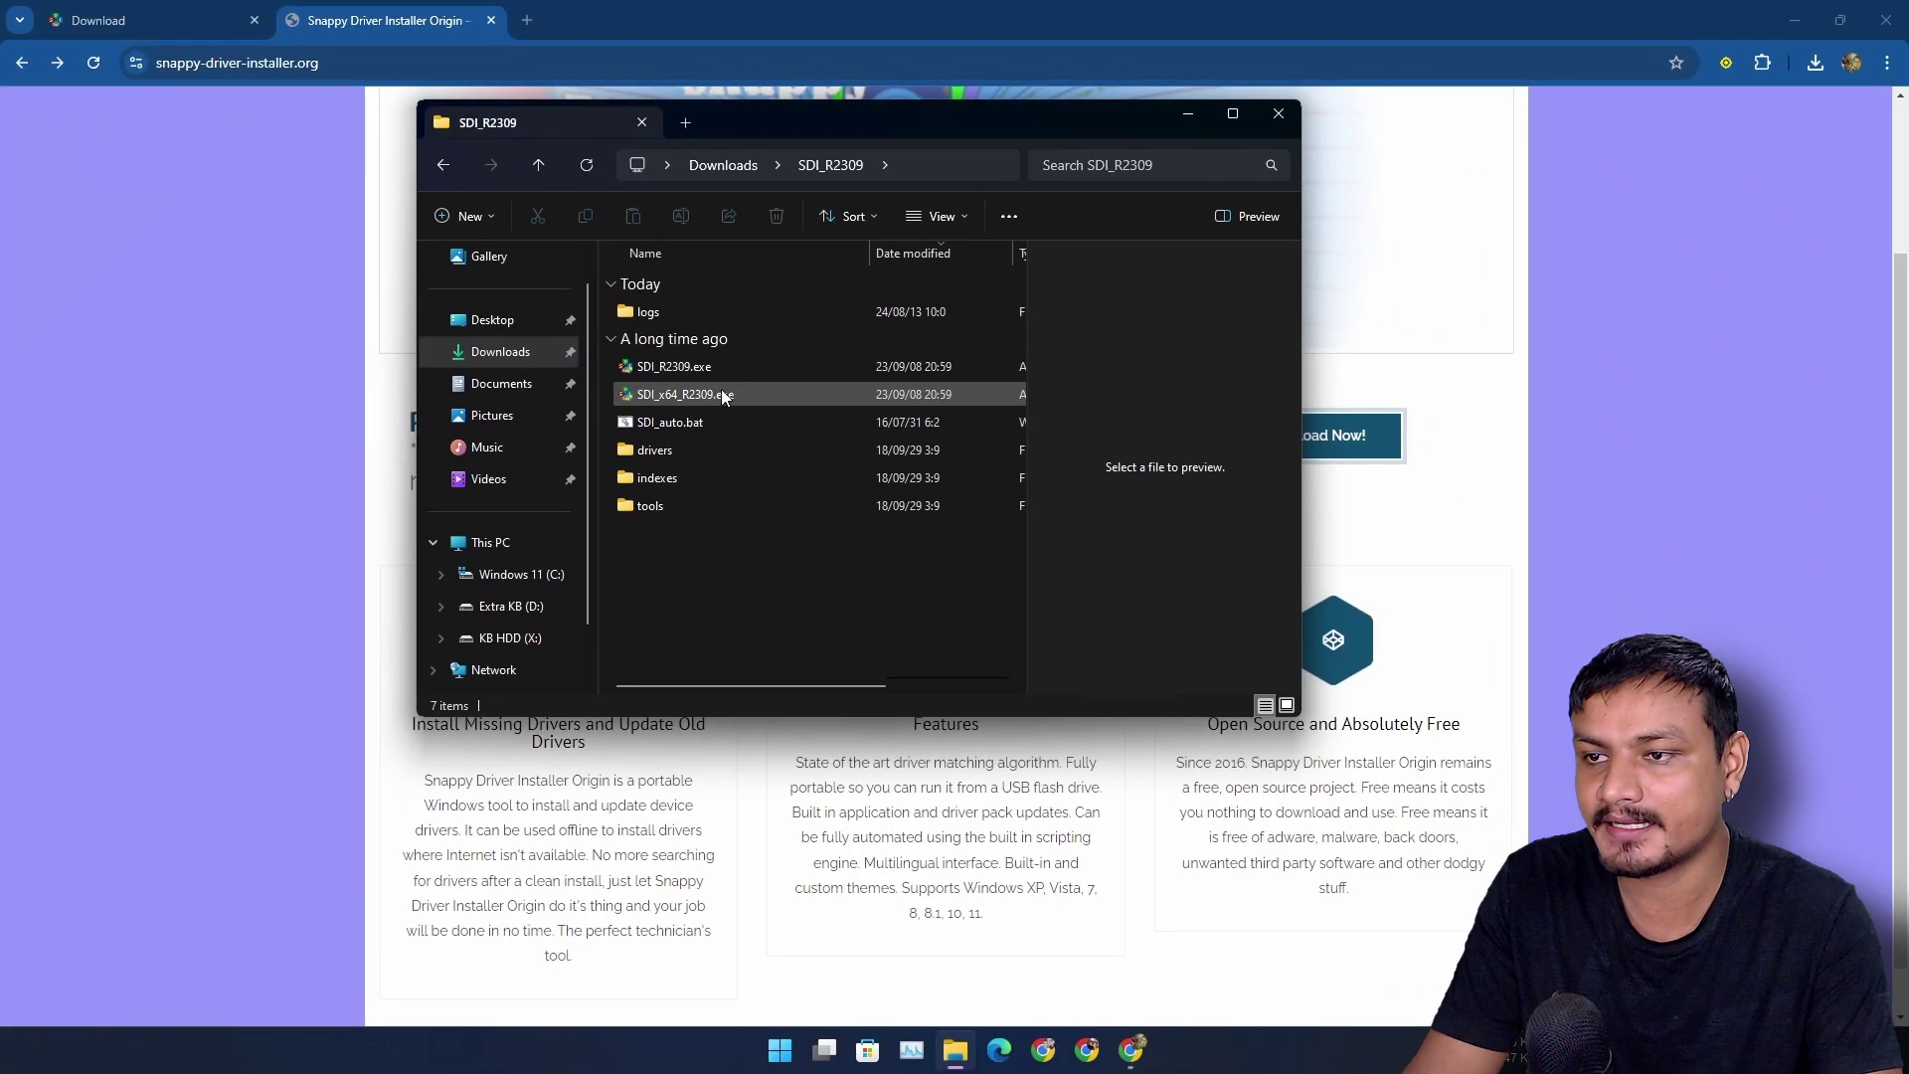
double_click(807, 508)
Dismiss the welcome message and check the 19.5 MB index download, still at 0%
click(1452, 968)
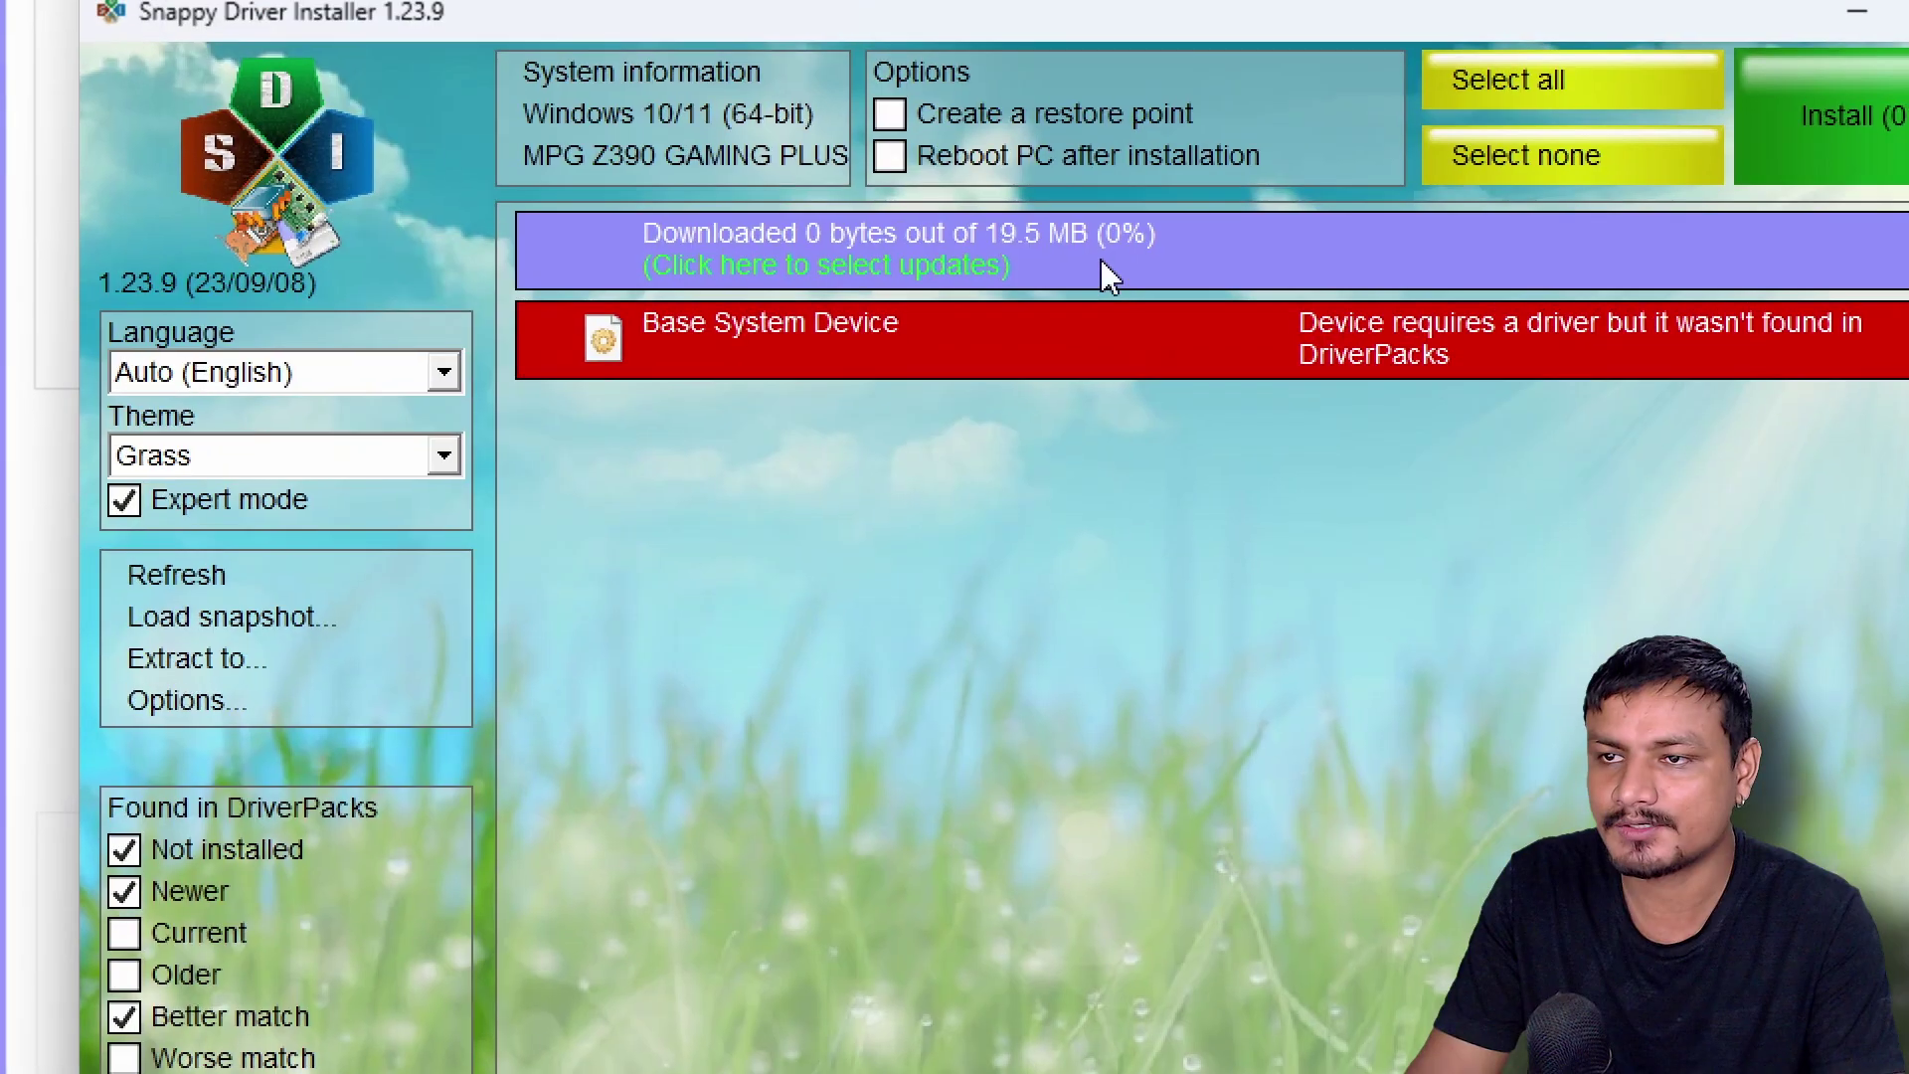
mouse_move(1204, 0)
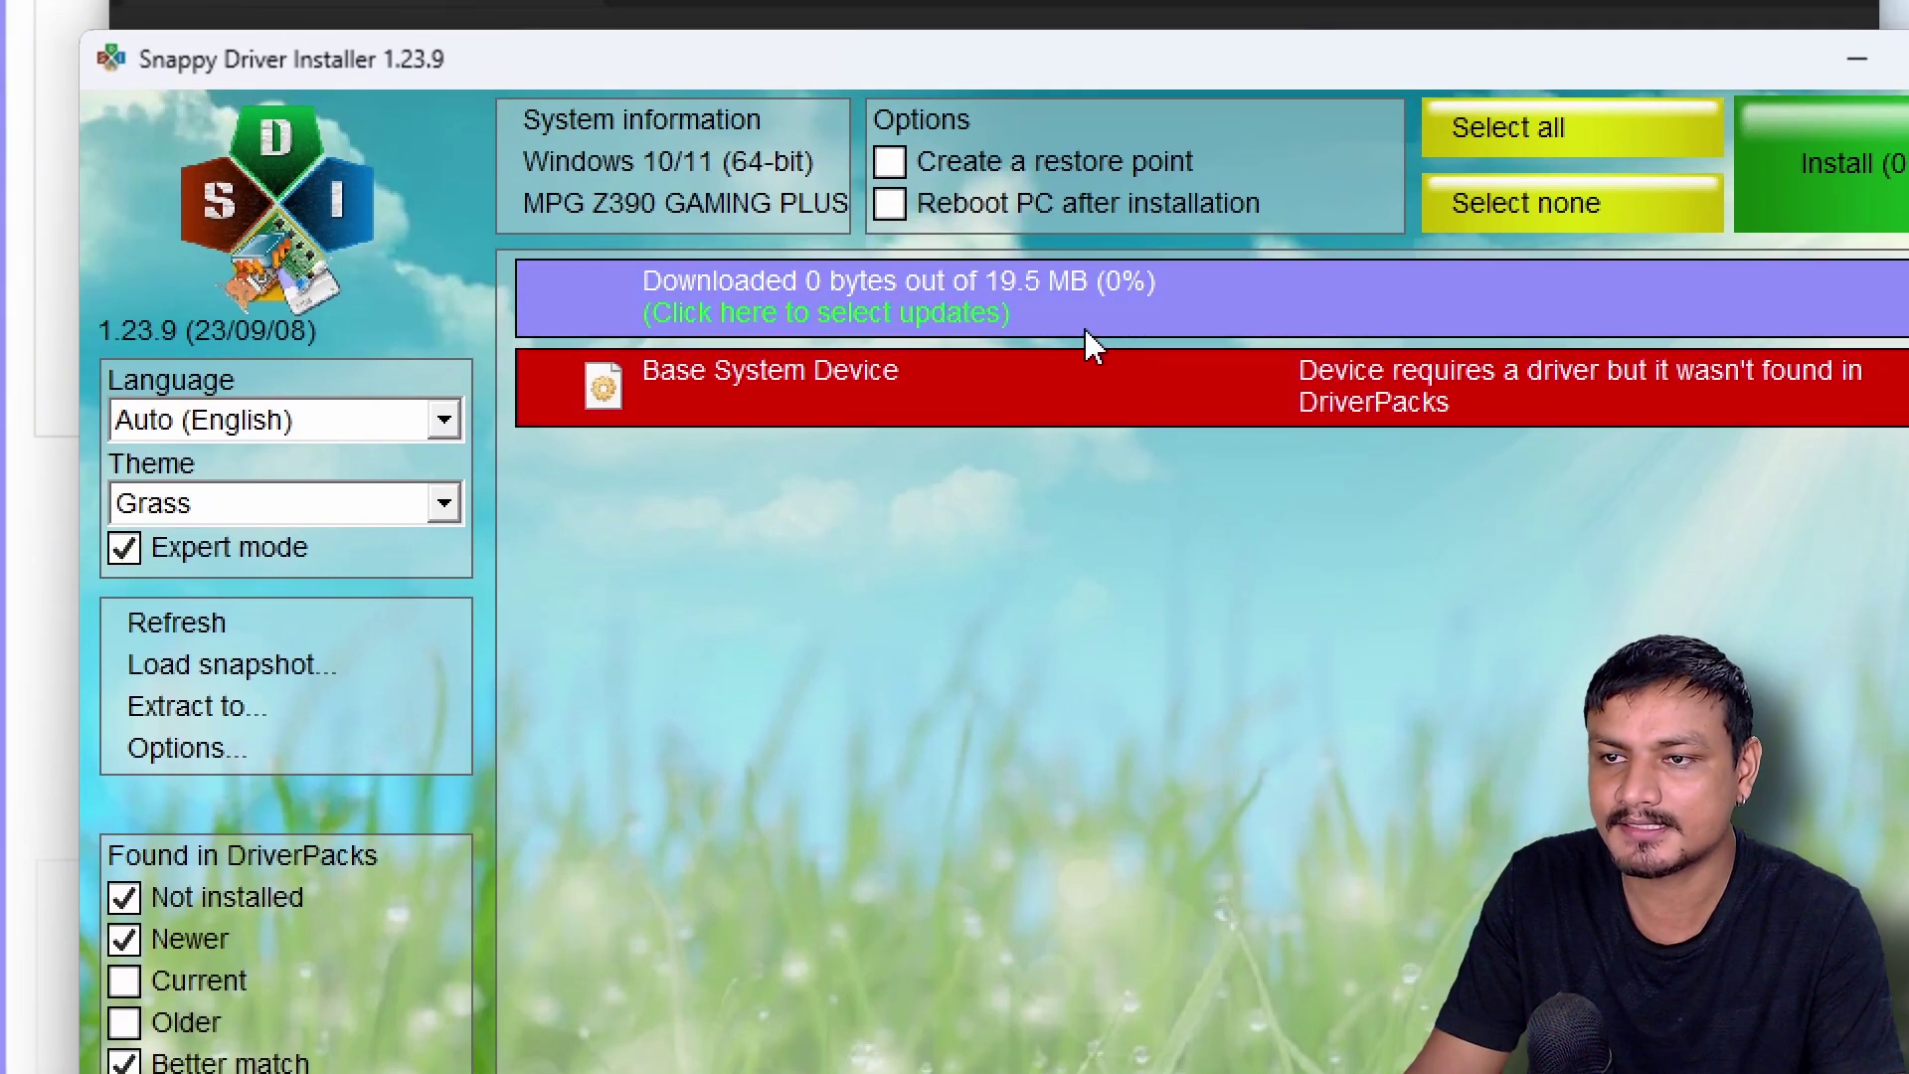
mouse_move(1086, 332)
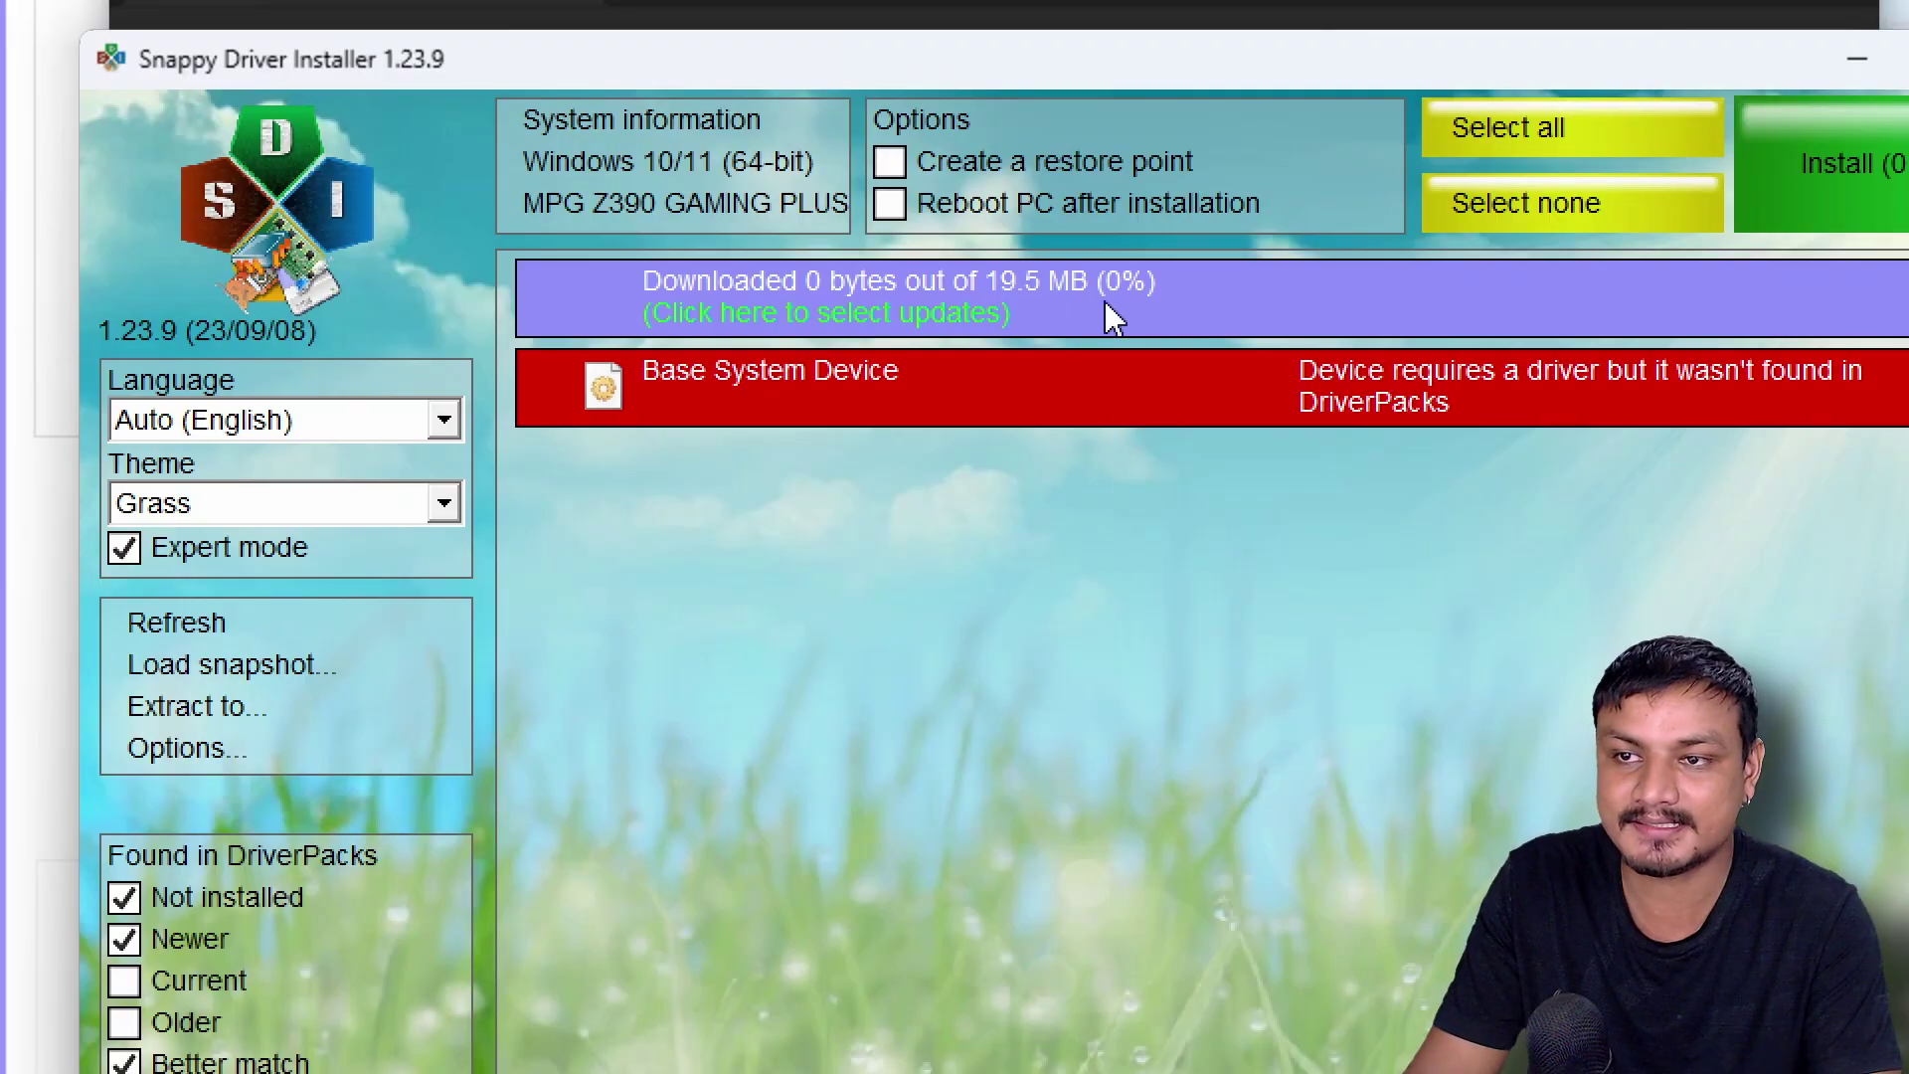
mouse_move(1114, 319)
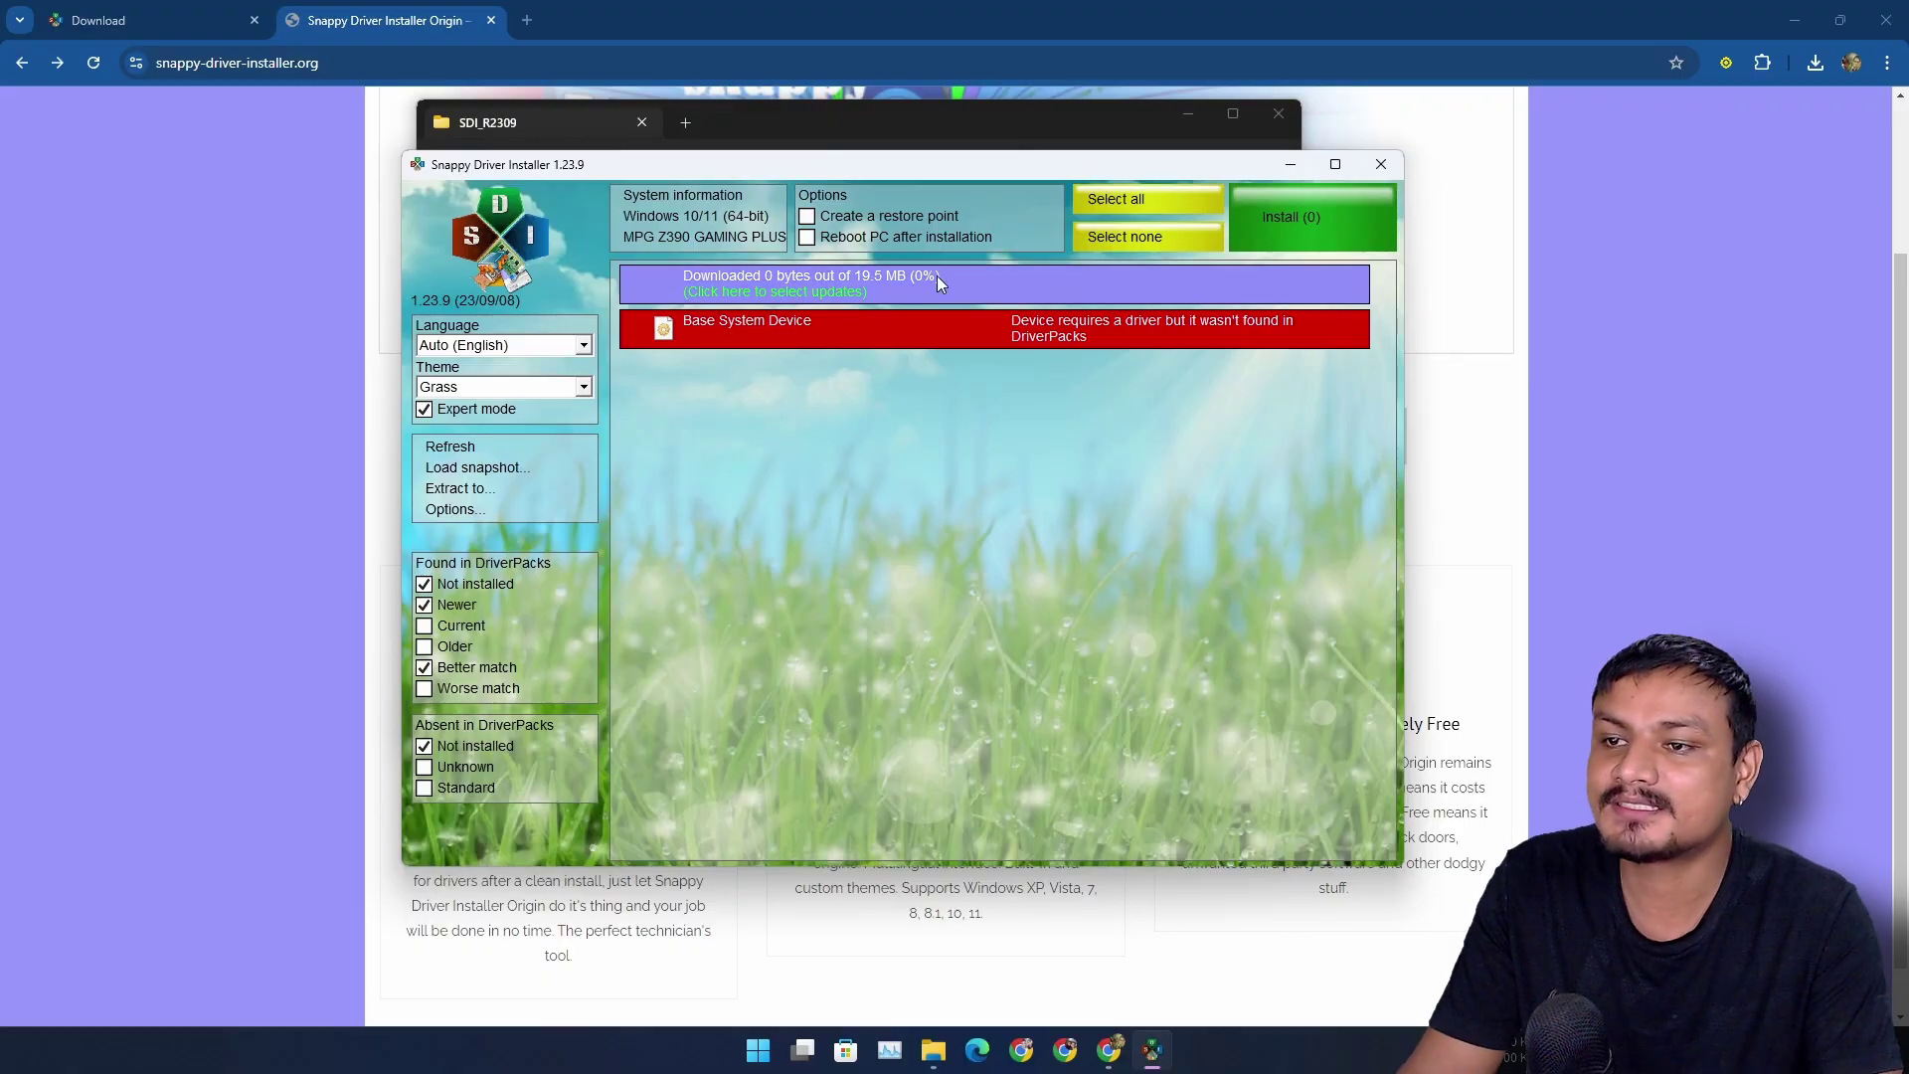
mouse_move(937, 276)
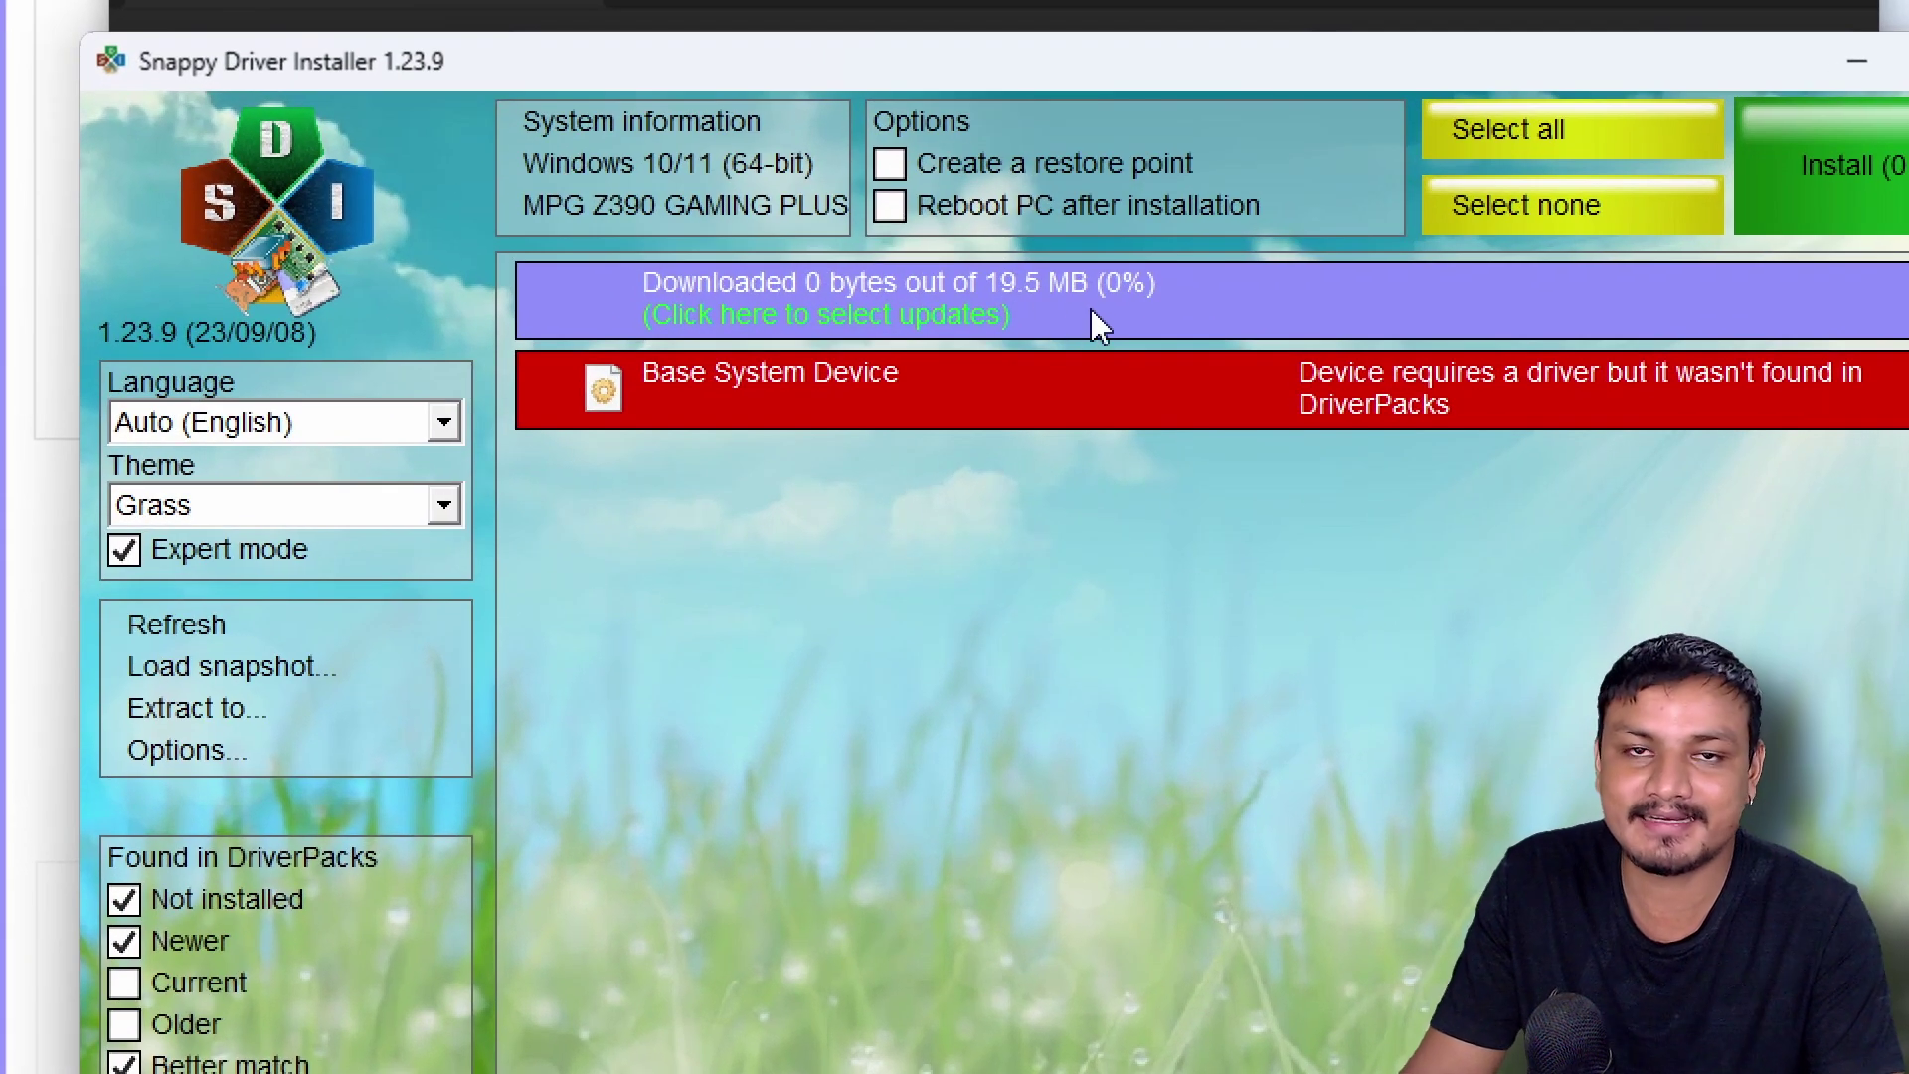
Close Snappy Driver Installer and launch SDIO_x64_R767.exe from the SDIO_1.13.3.767 folder
mouse_move(1099, 323)
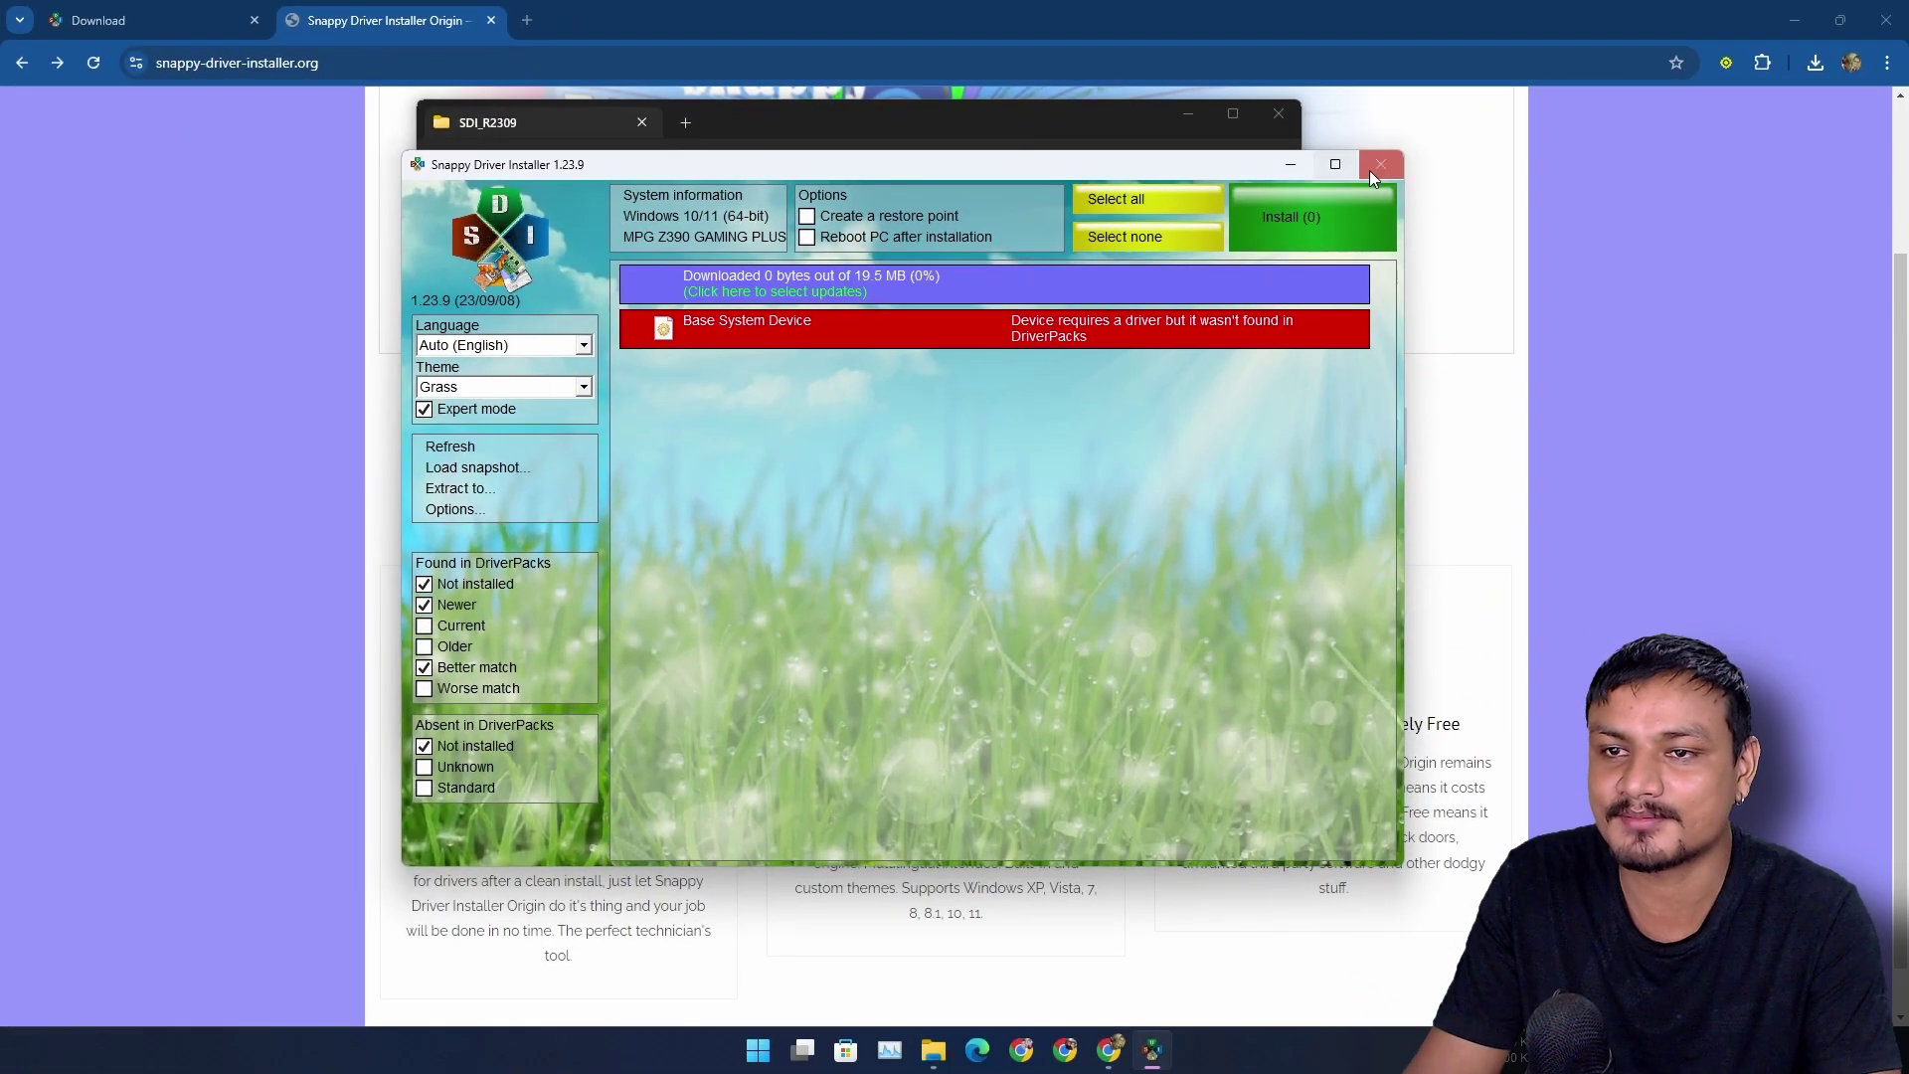
click(1374, 164)
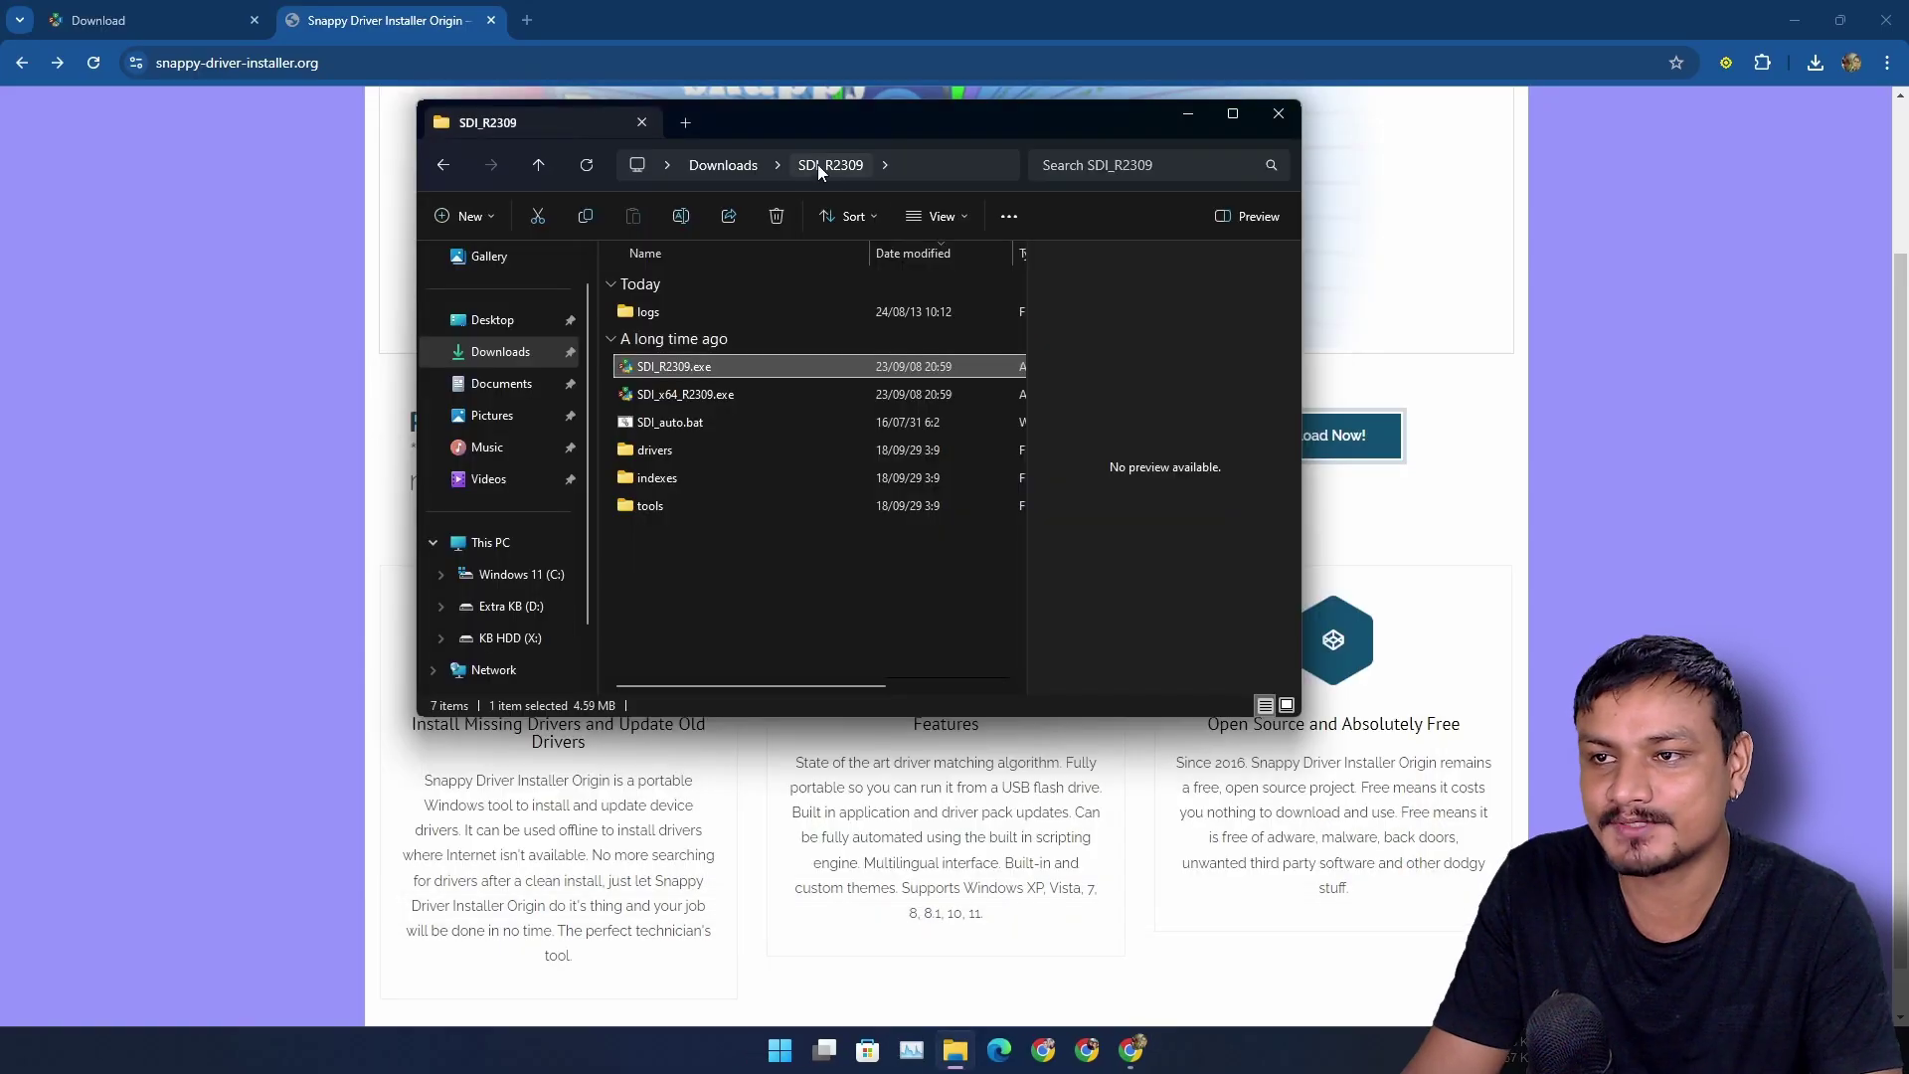
click(445, 165)
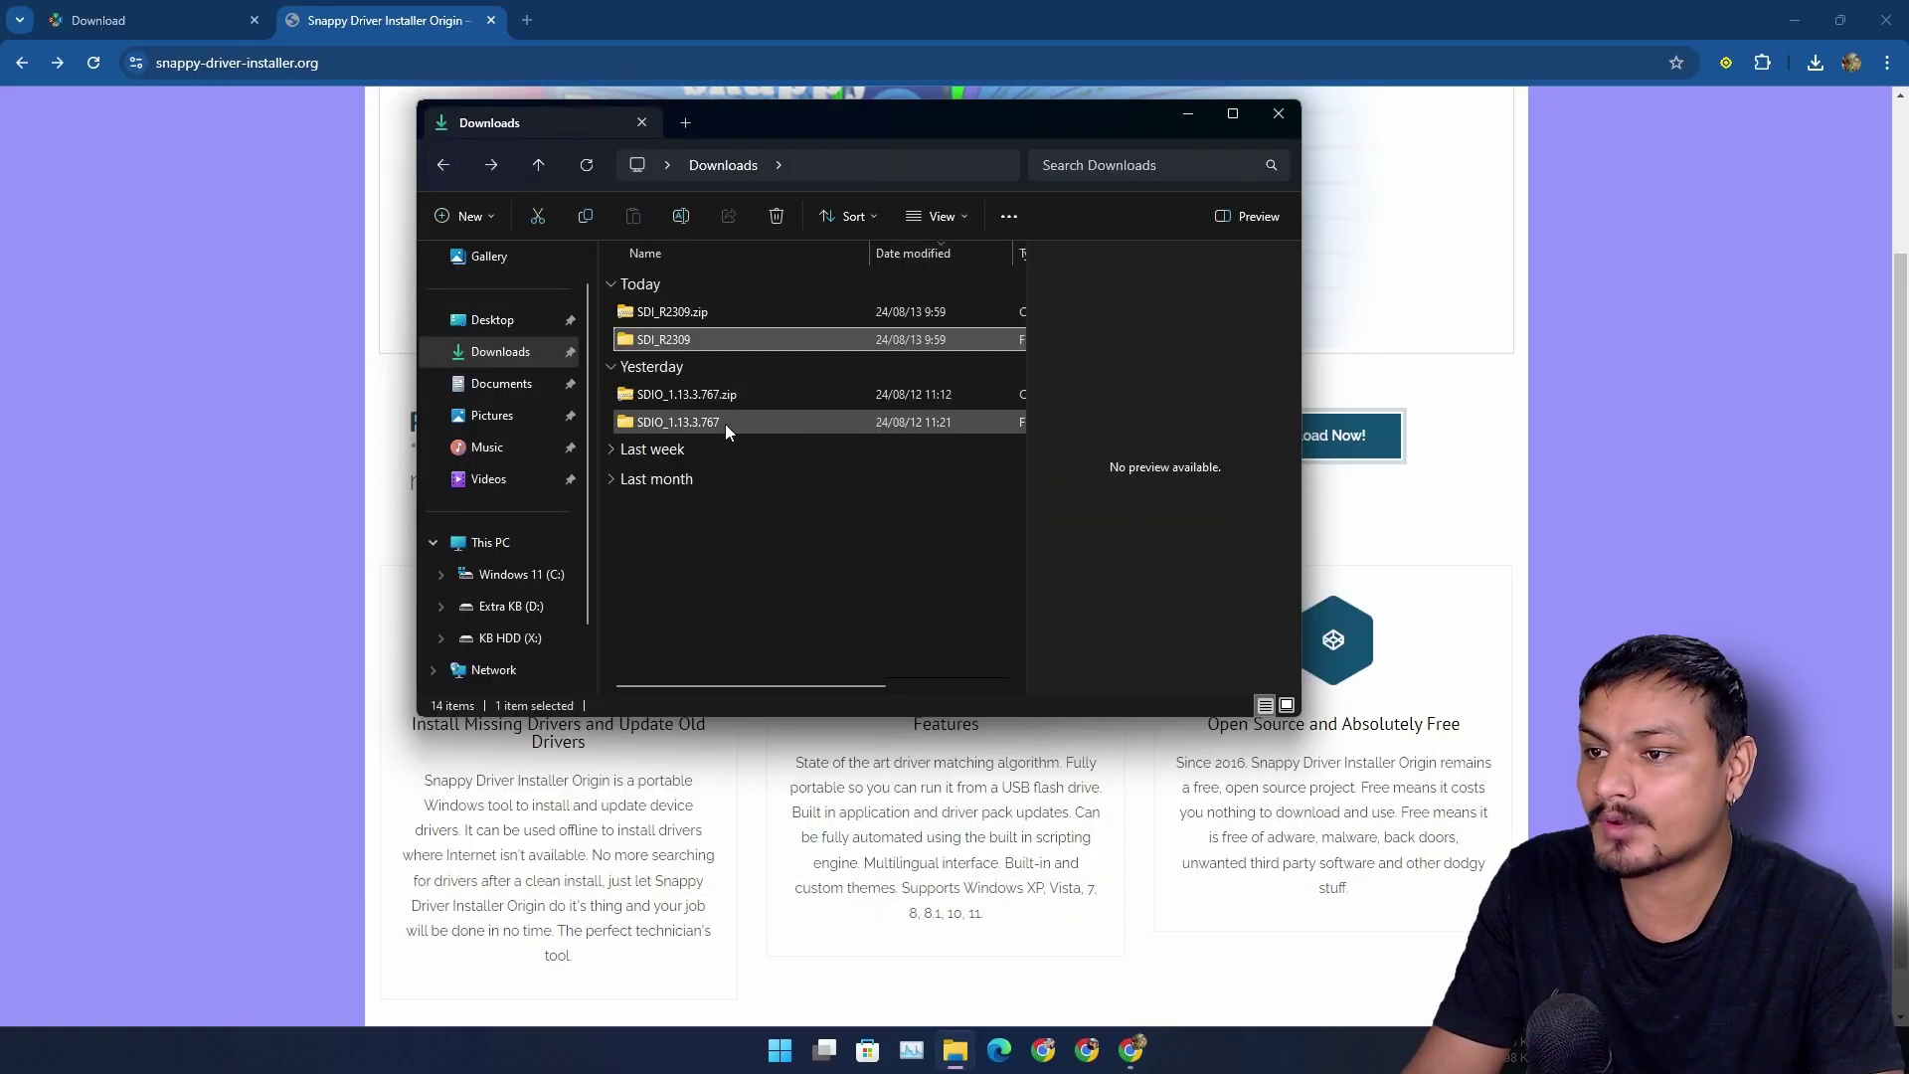
double_click(706, 339)
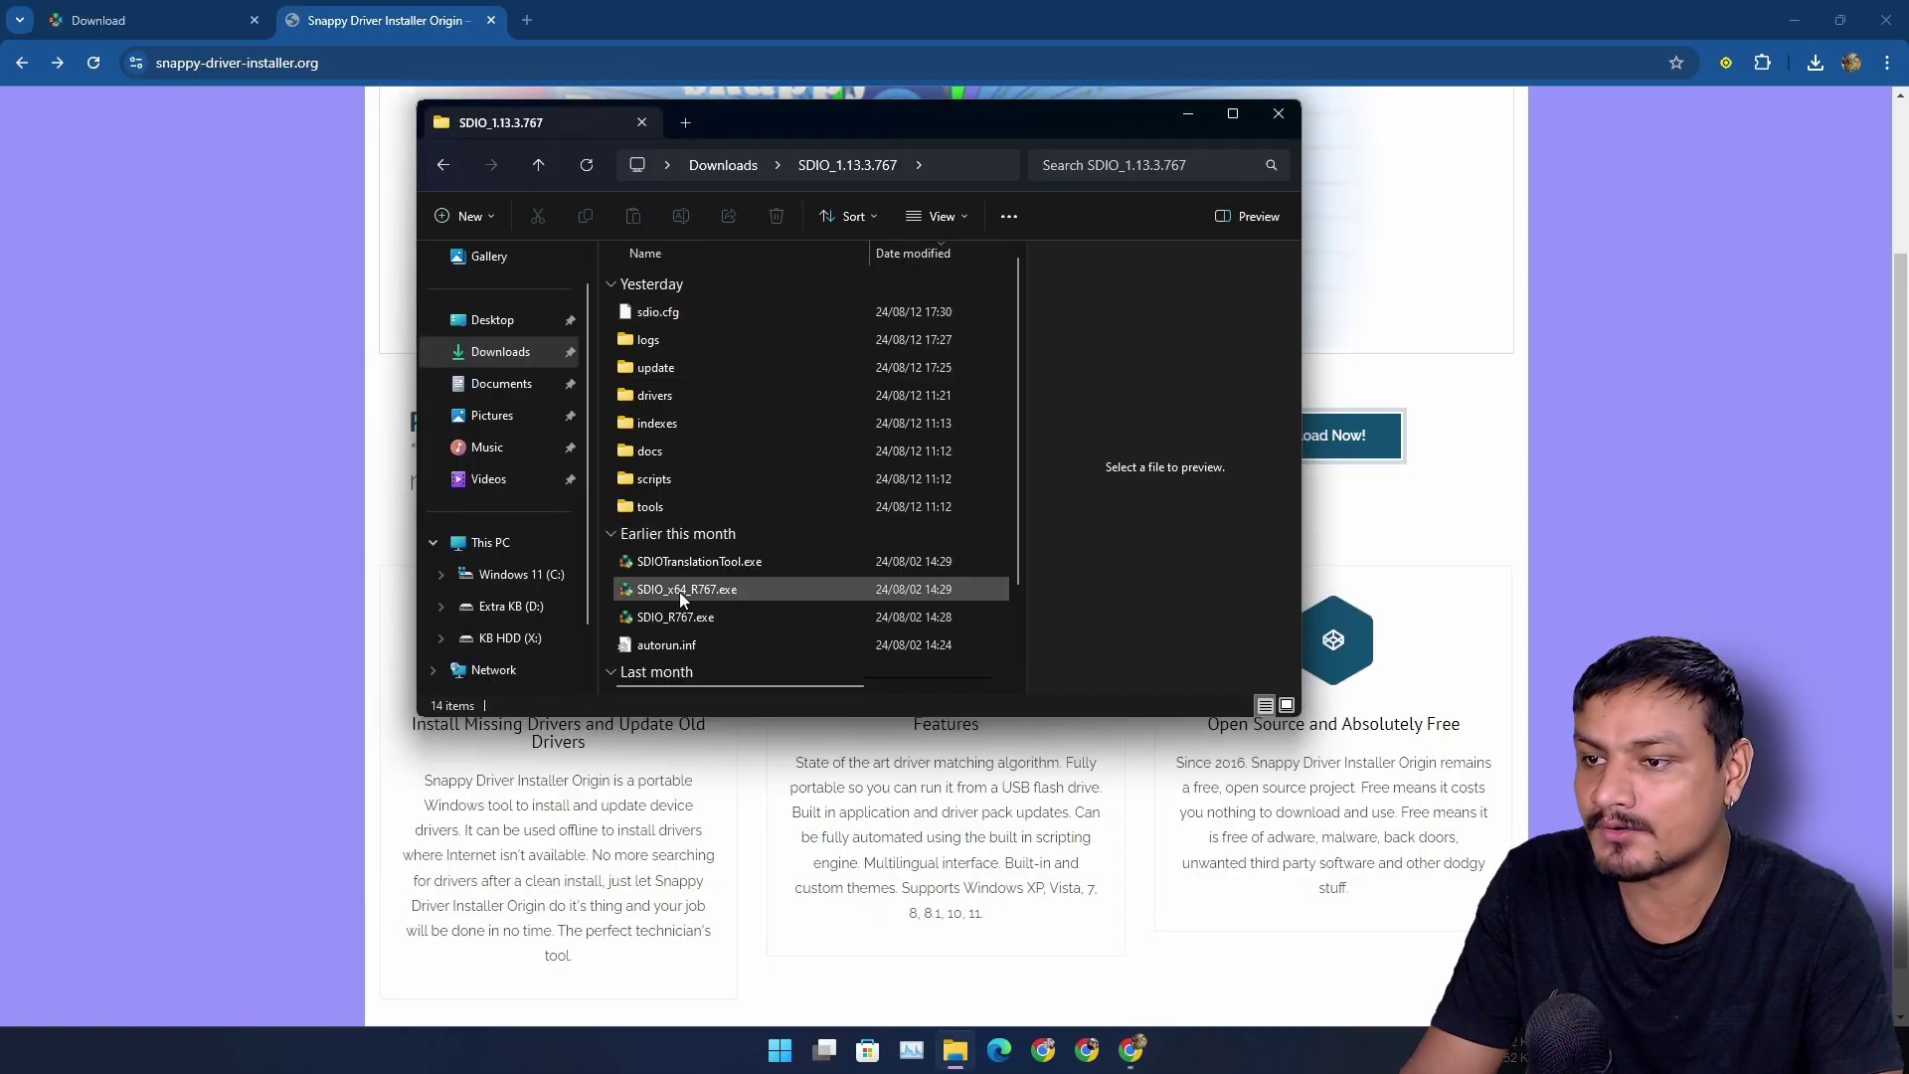
double_click(718, 589)
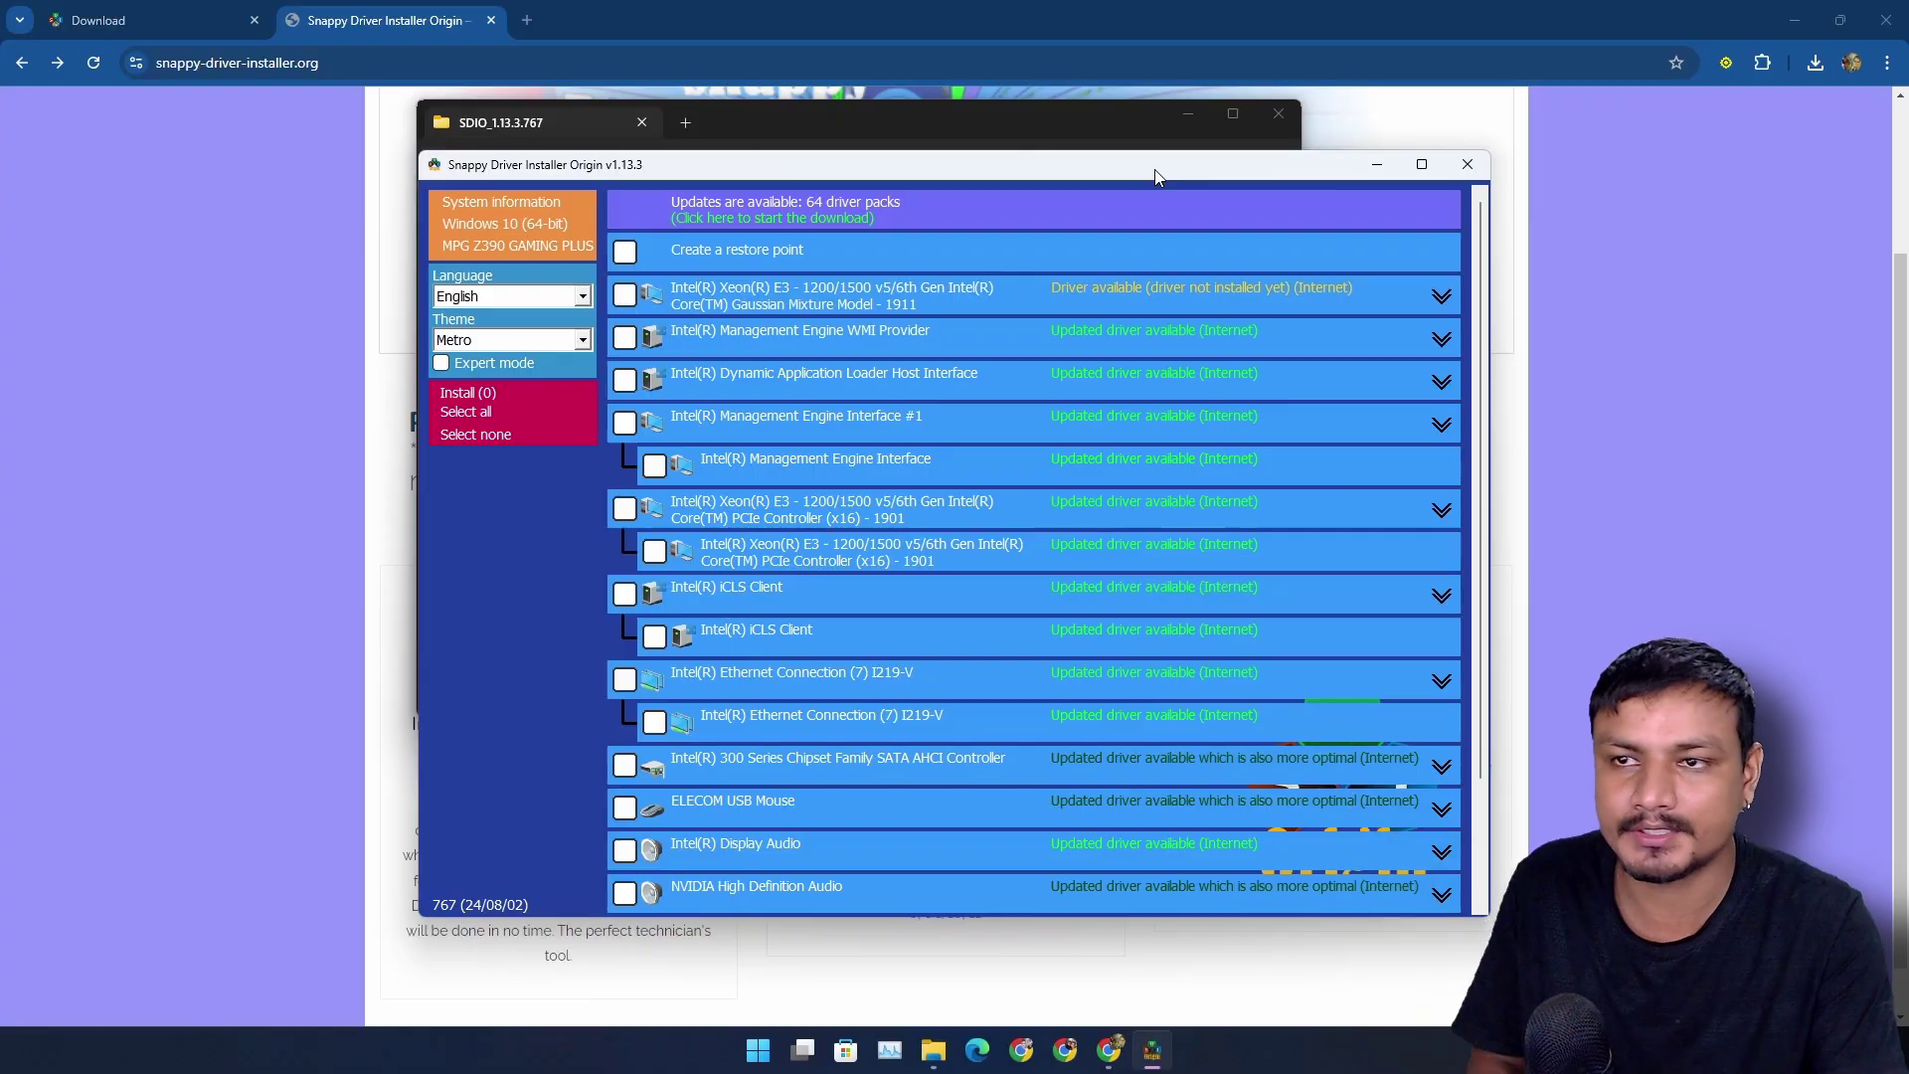
Move the Snappy Driver Installer Origin window lower and bring Chrome back to the front
drag(1157, 177, 1165, 192)
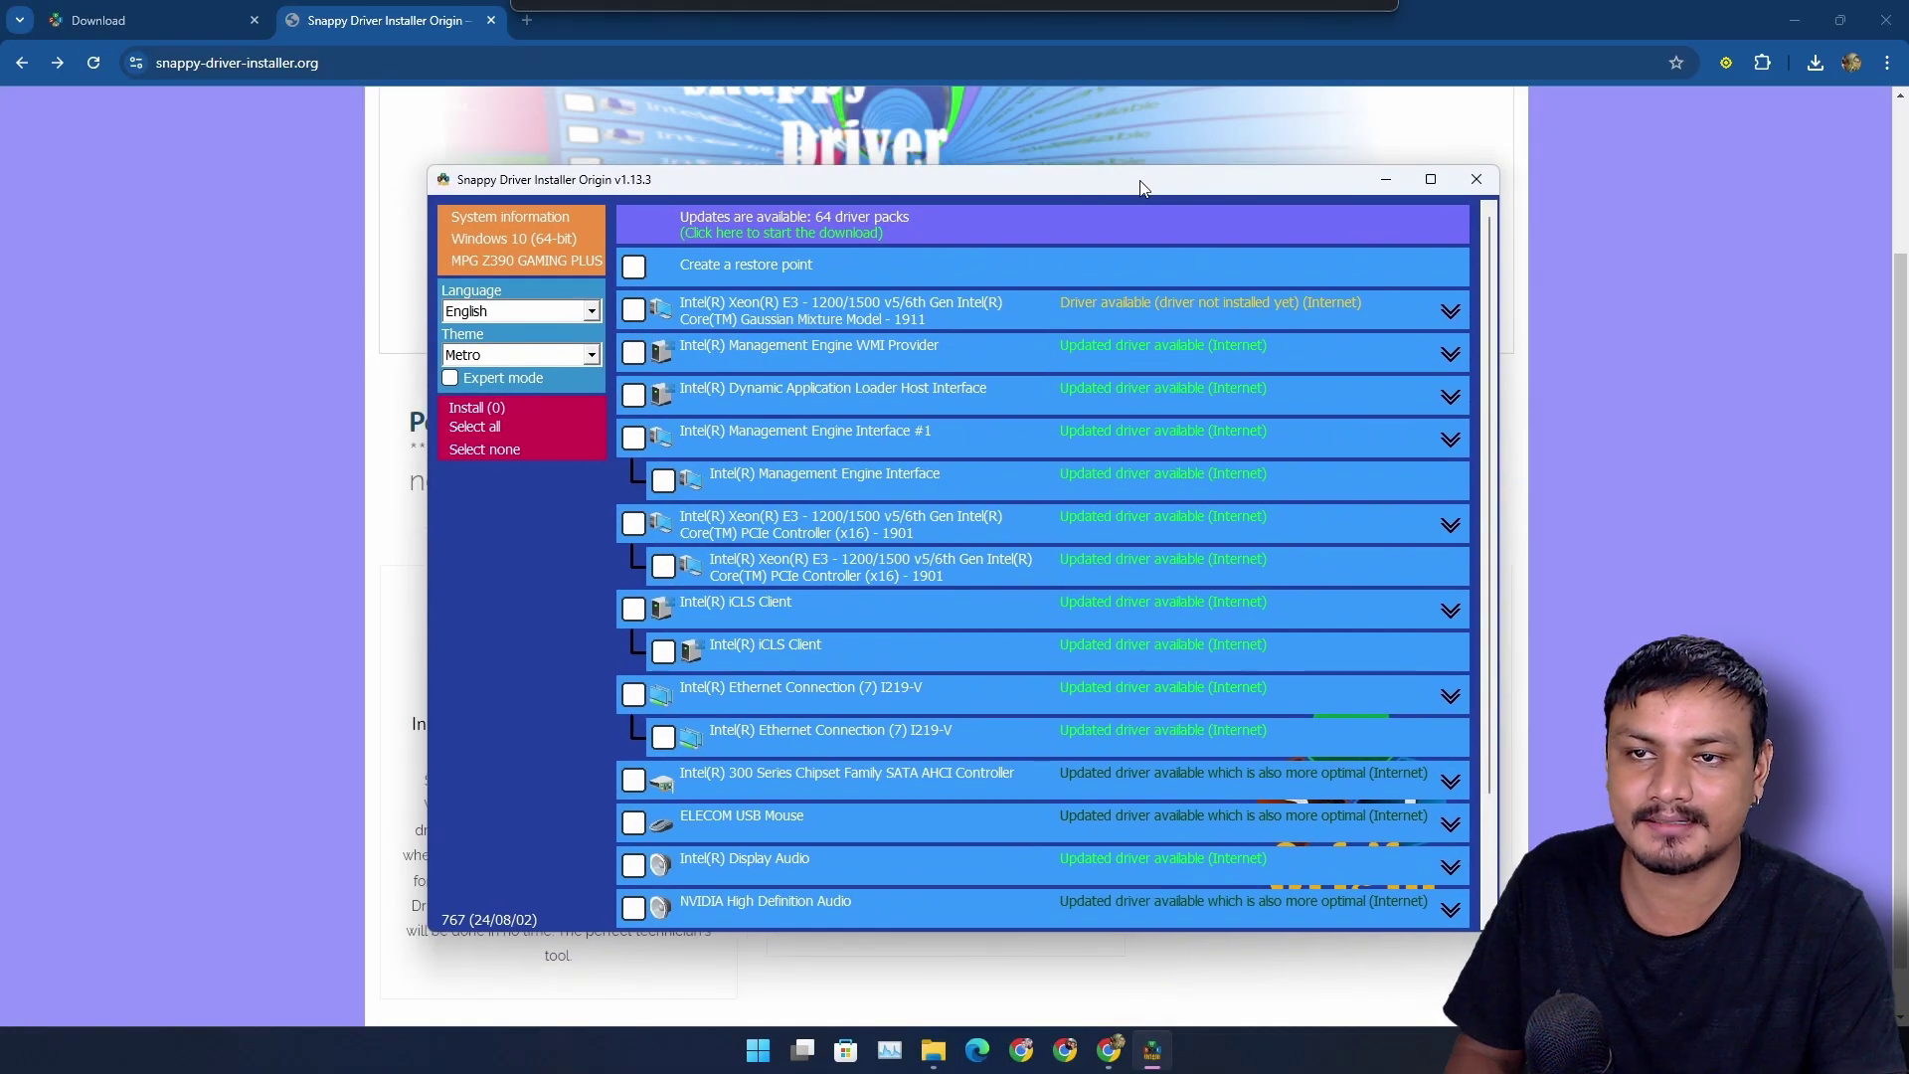
drag(1141, 189, 1139, 341)
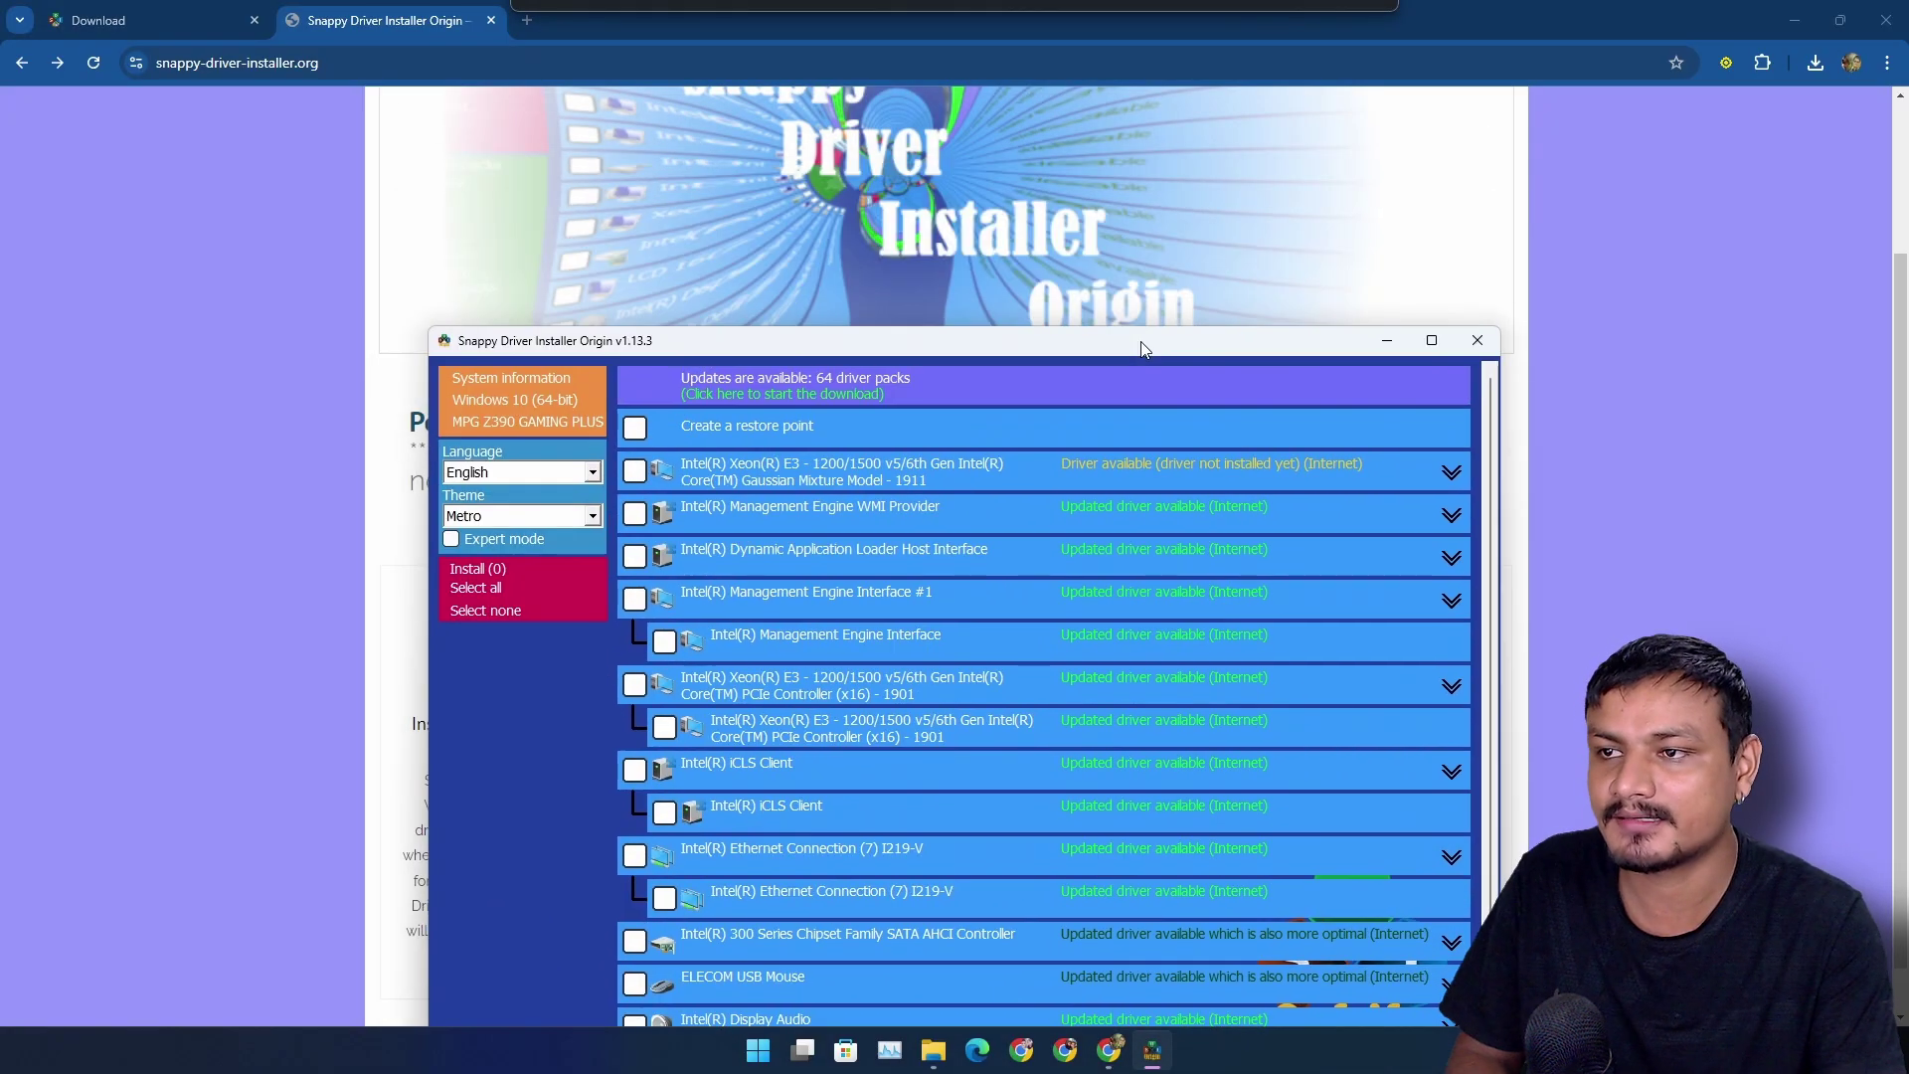
click(379, 15)
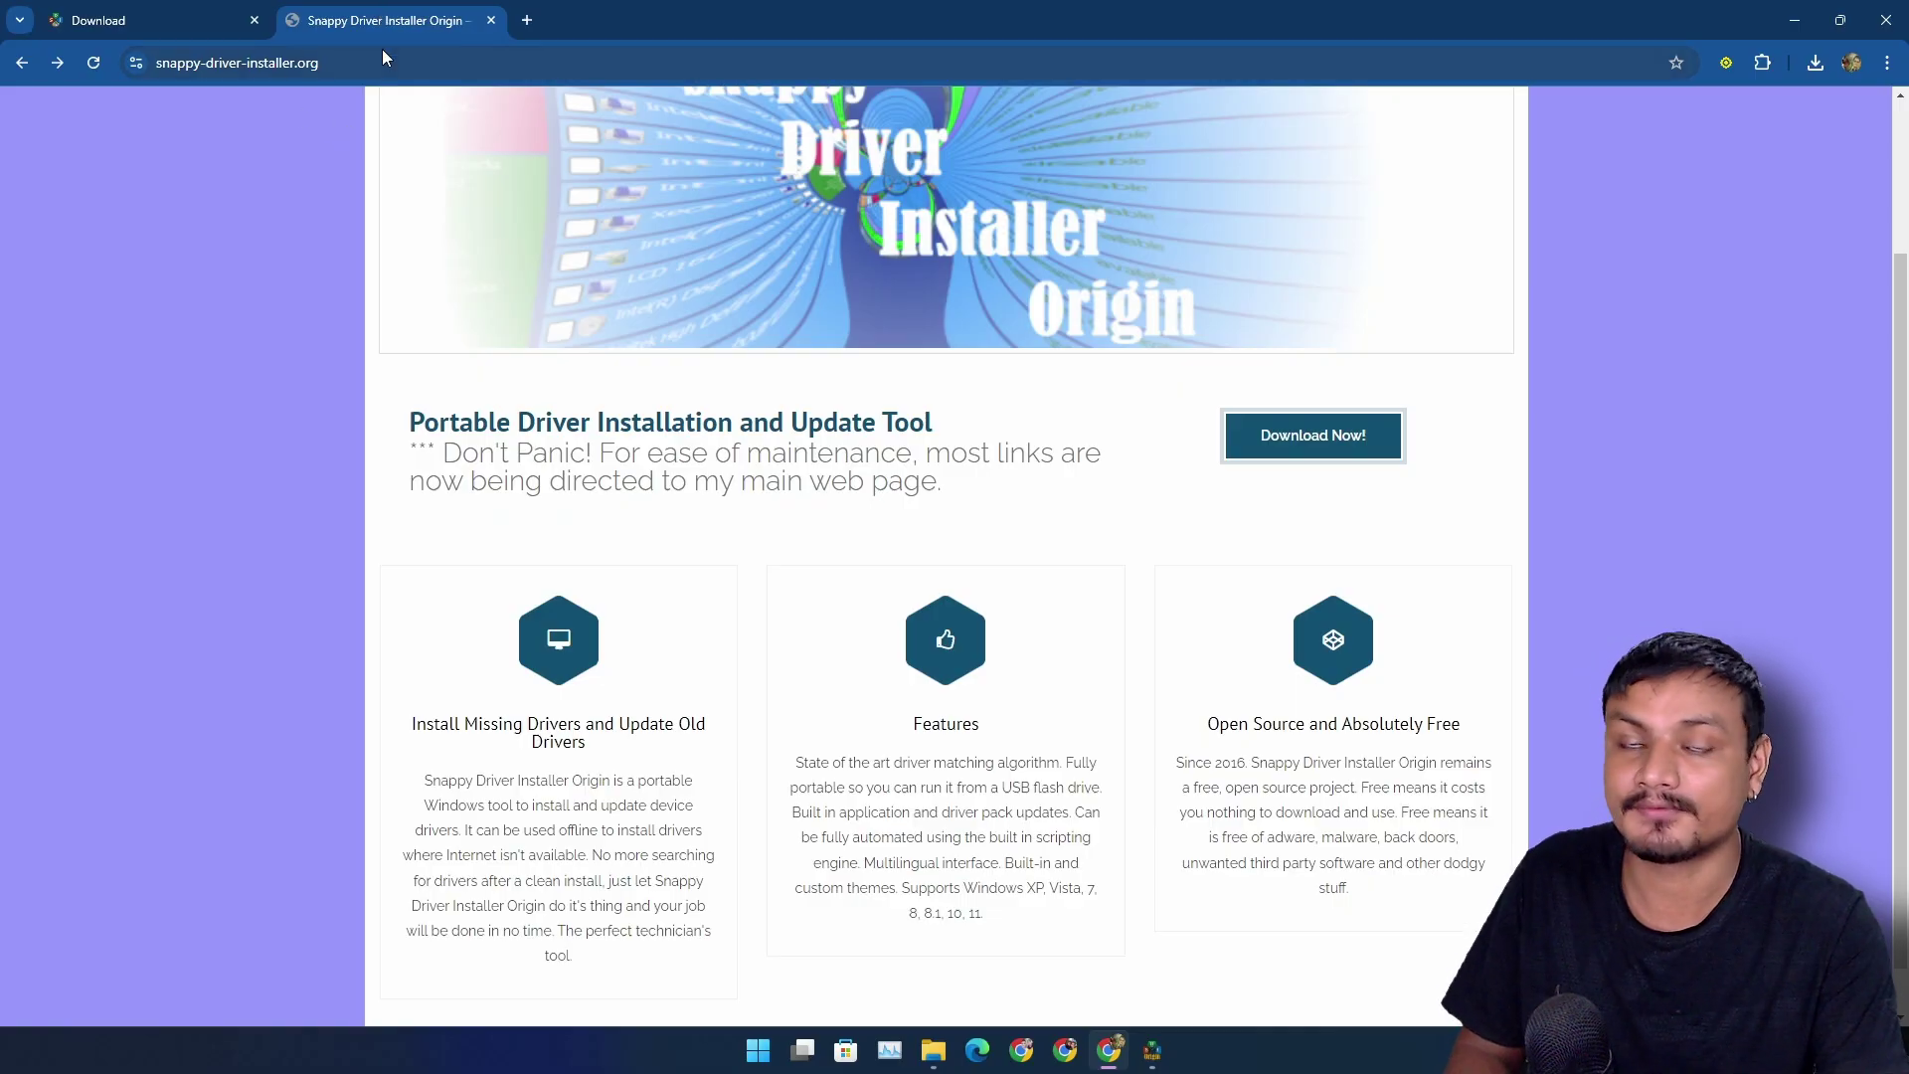
Flip between the two driver sites, scrolling the Origin page, and end on sdi-tool.org's Download page
click(85, 10)
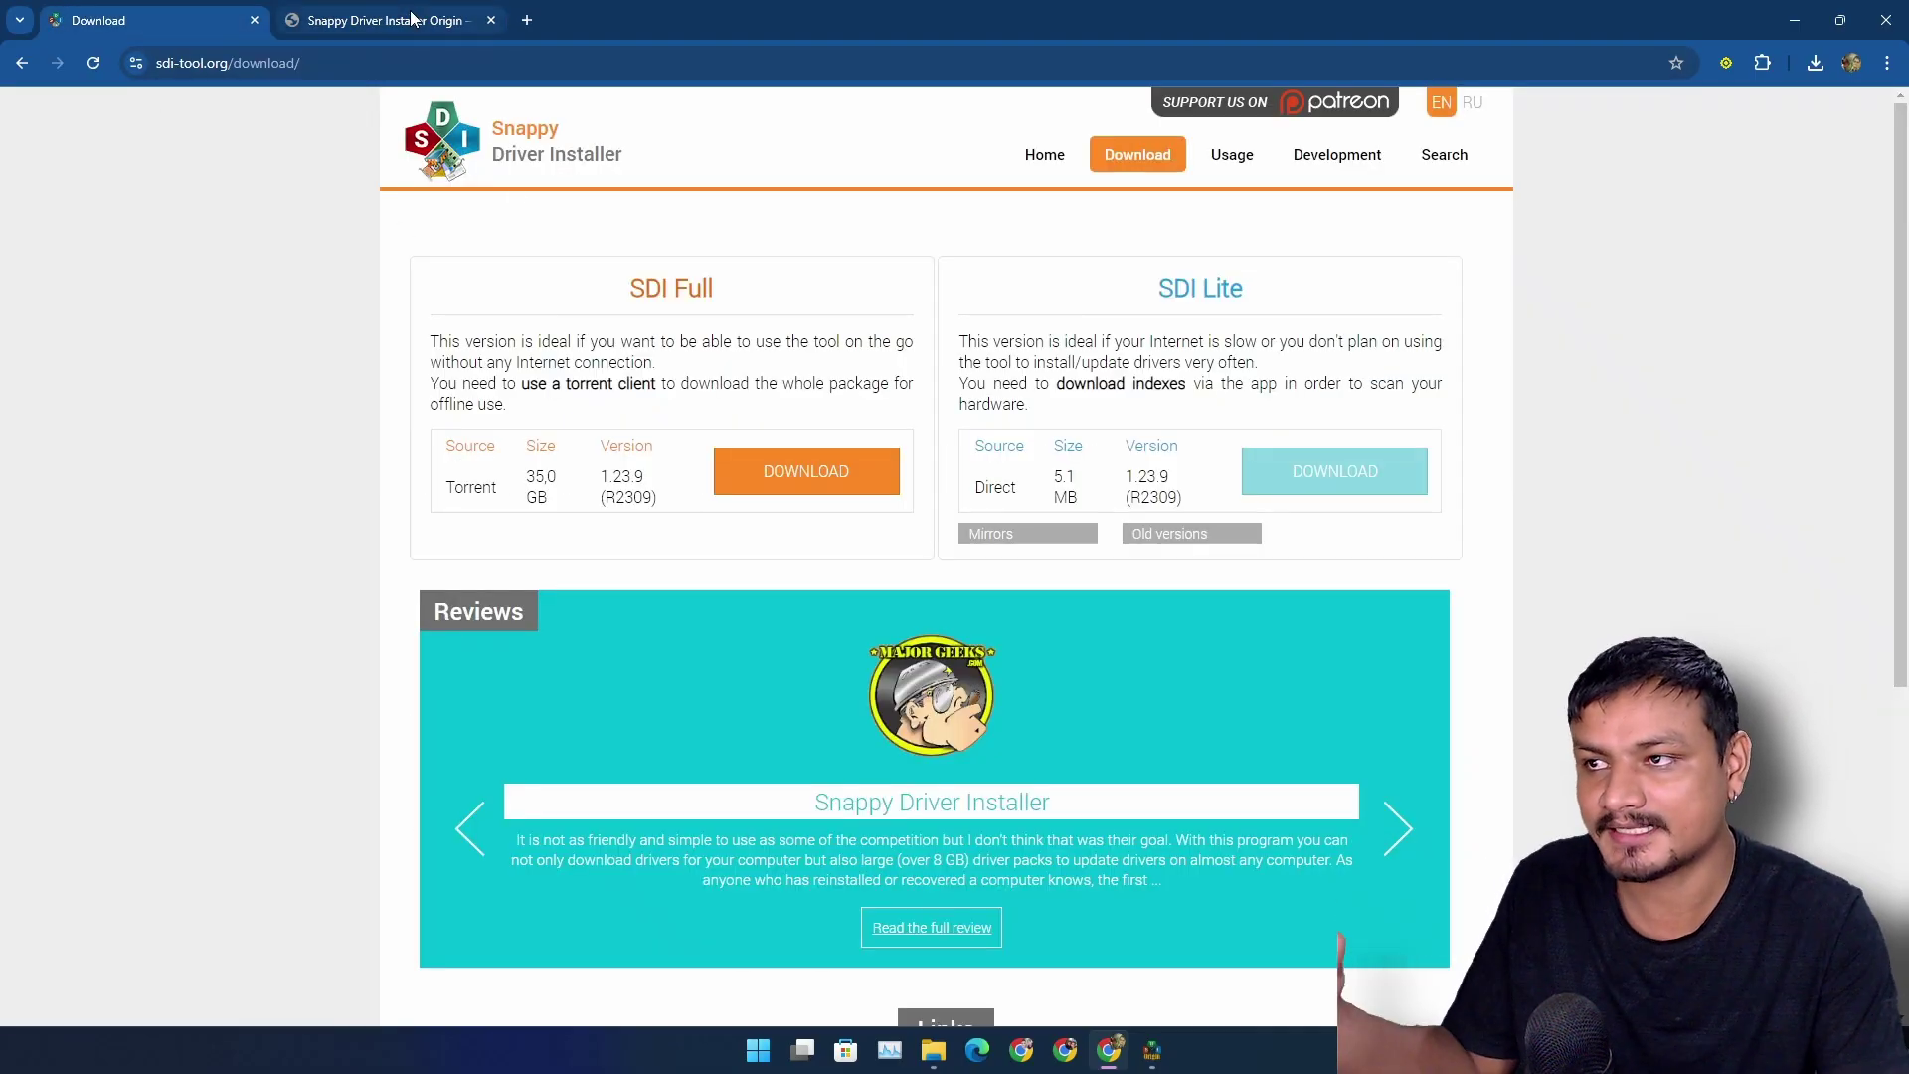
click(412, 17)
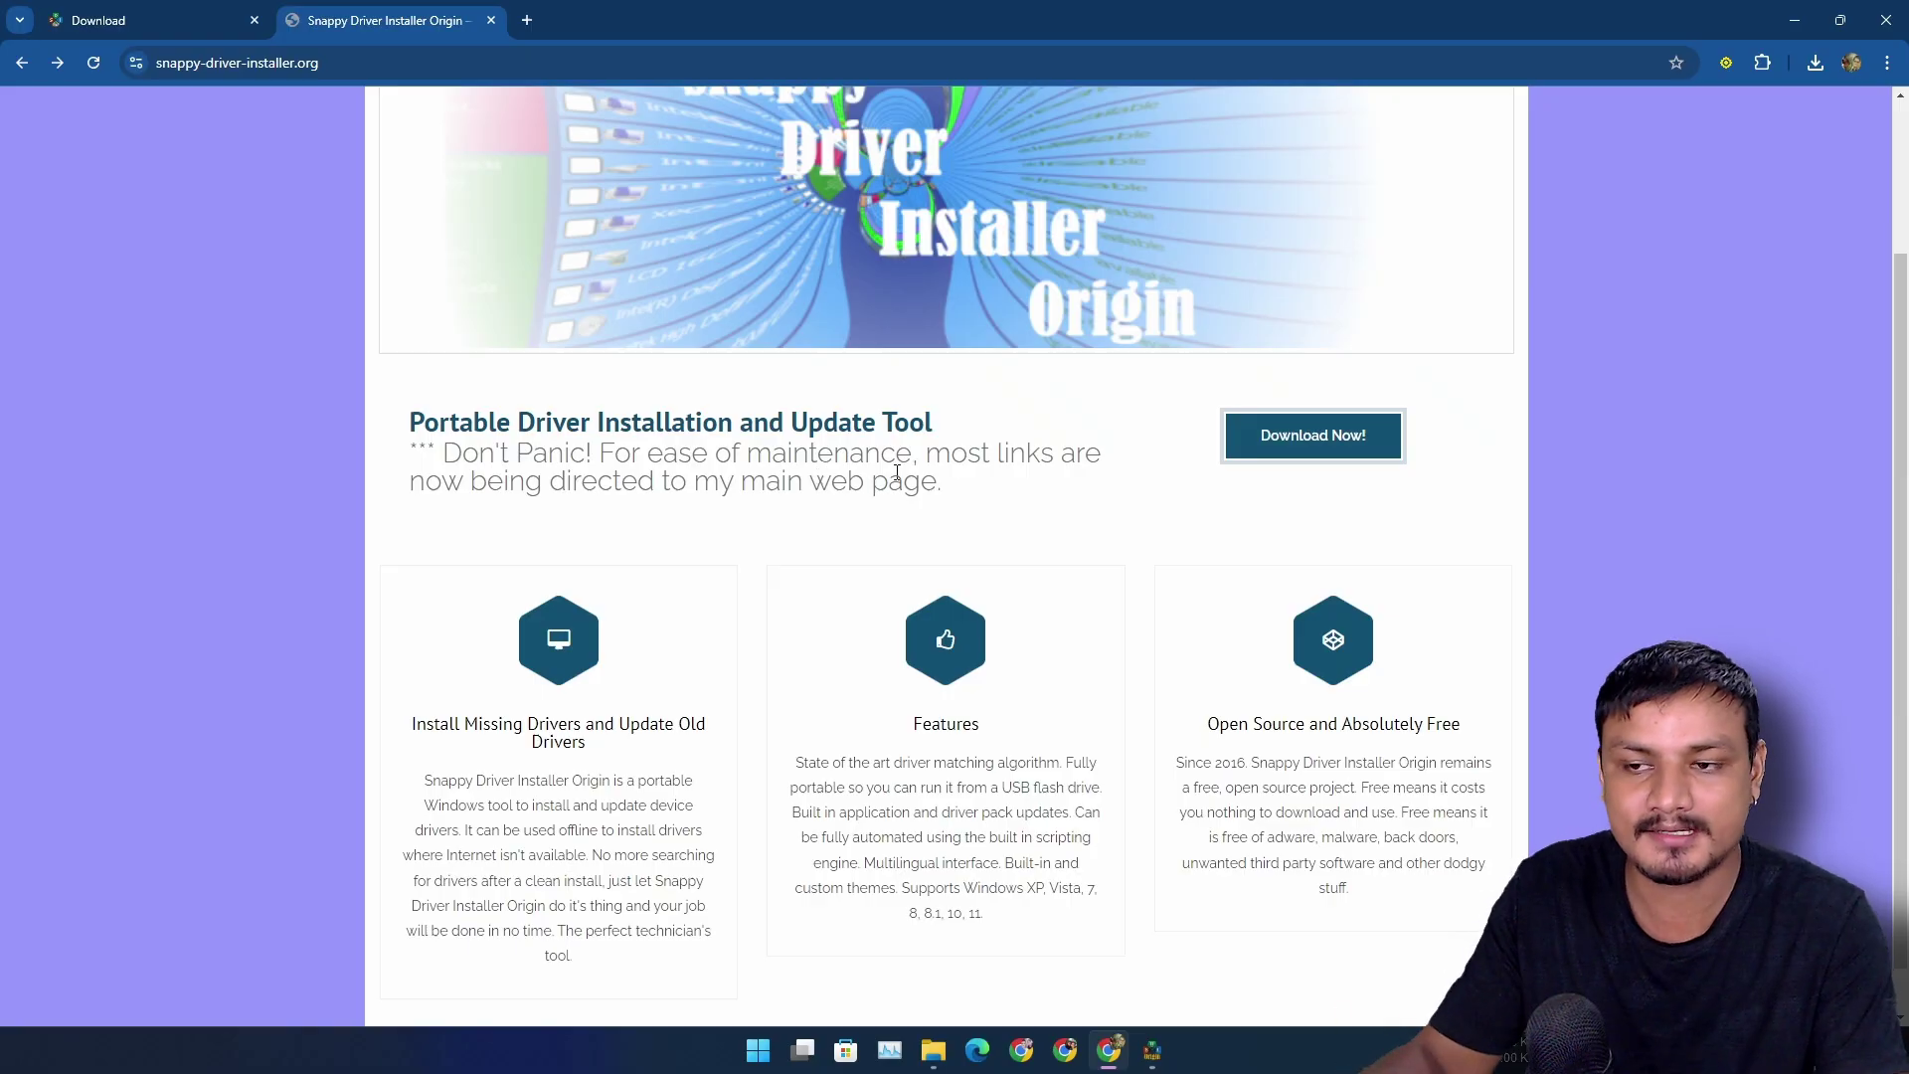
scroll(897, 472, down, 1)
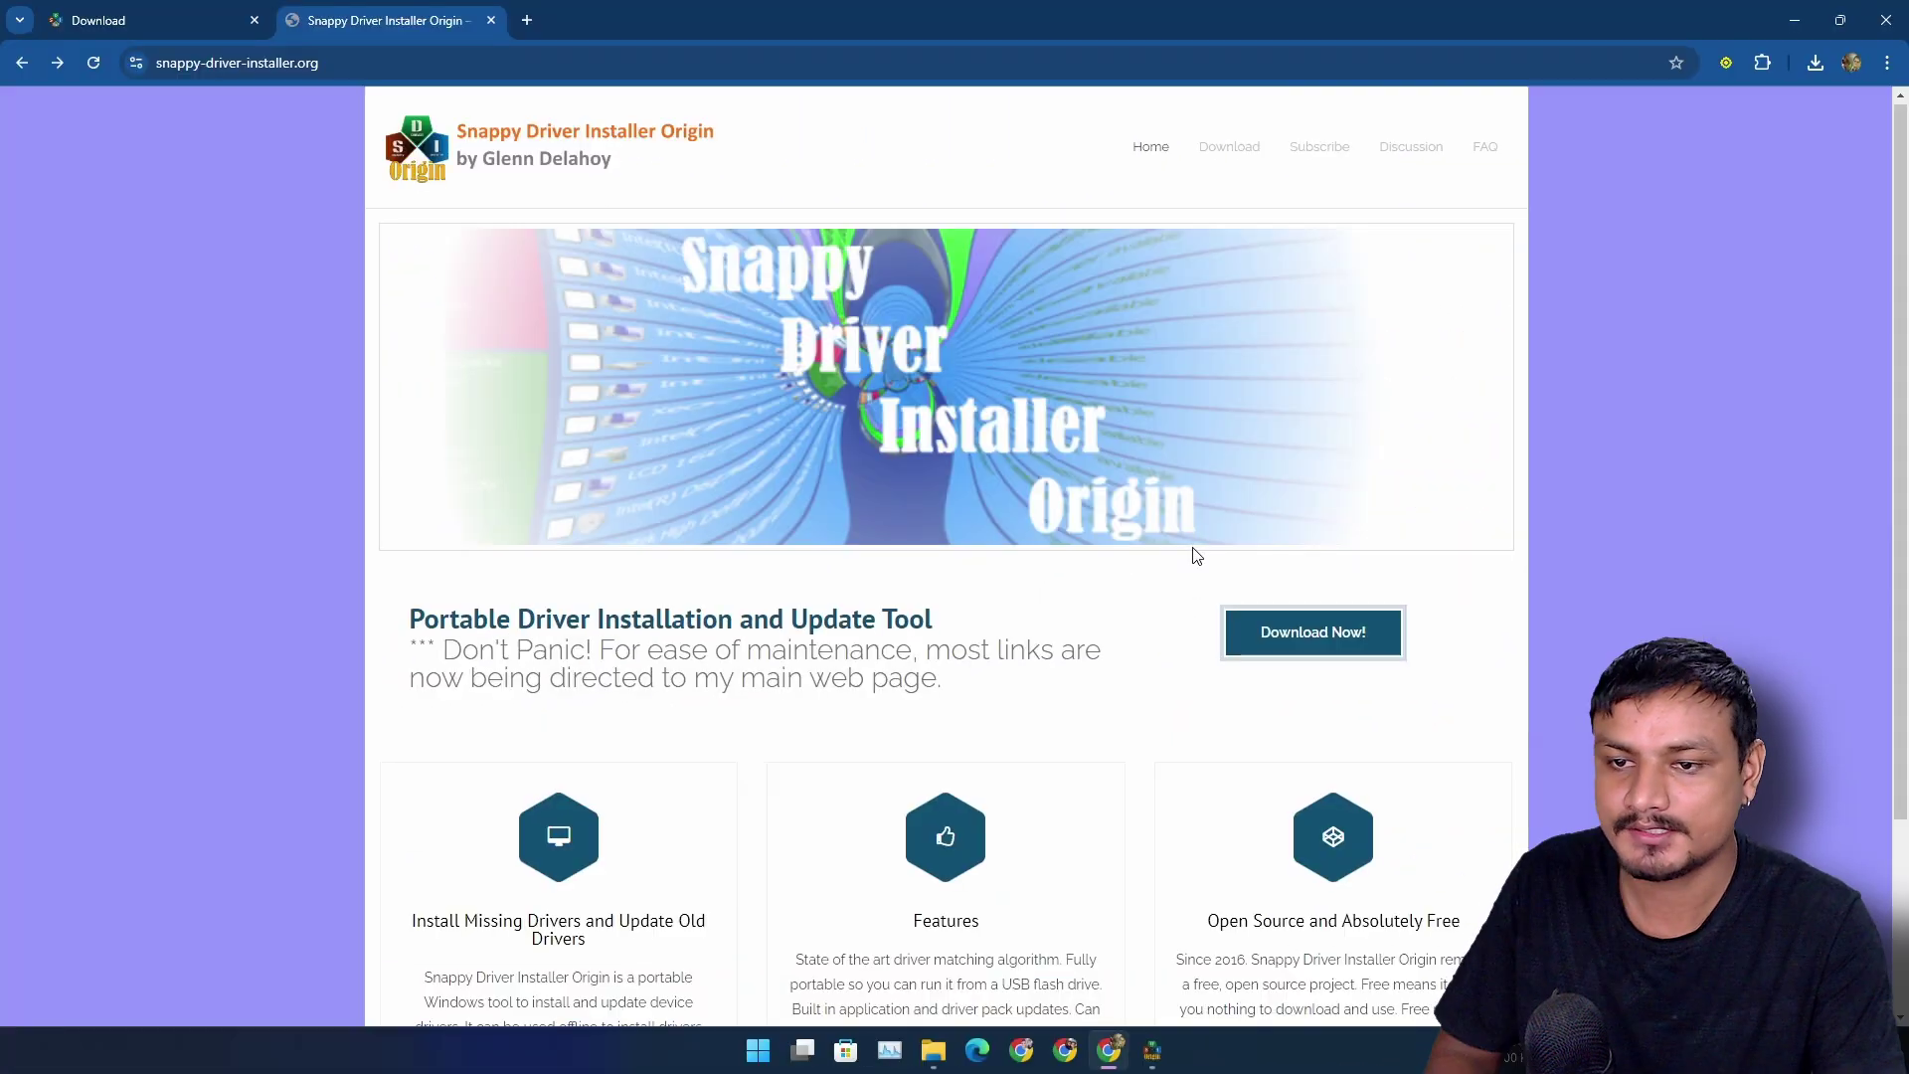
scroll(1190, 550, down, 3)
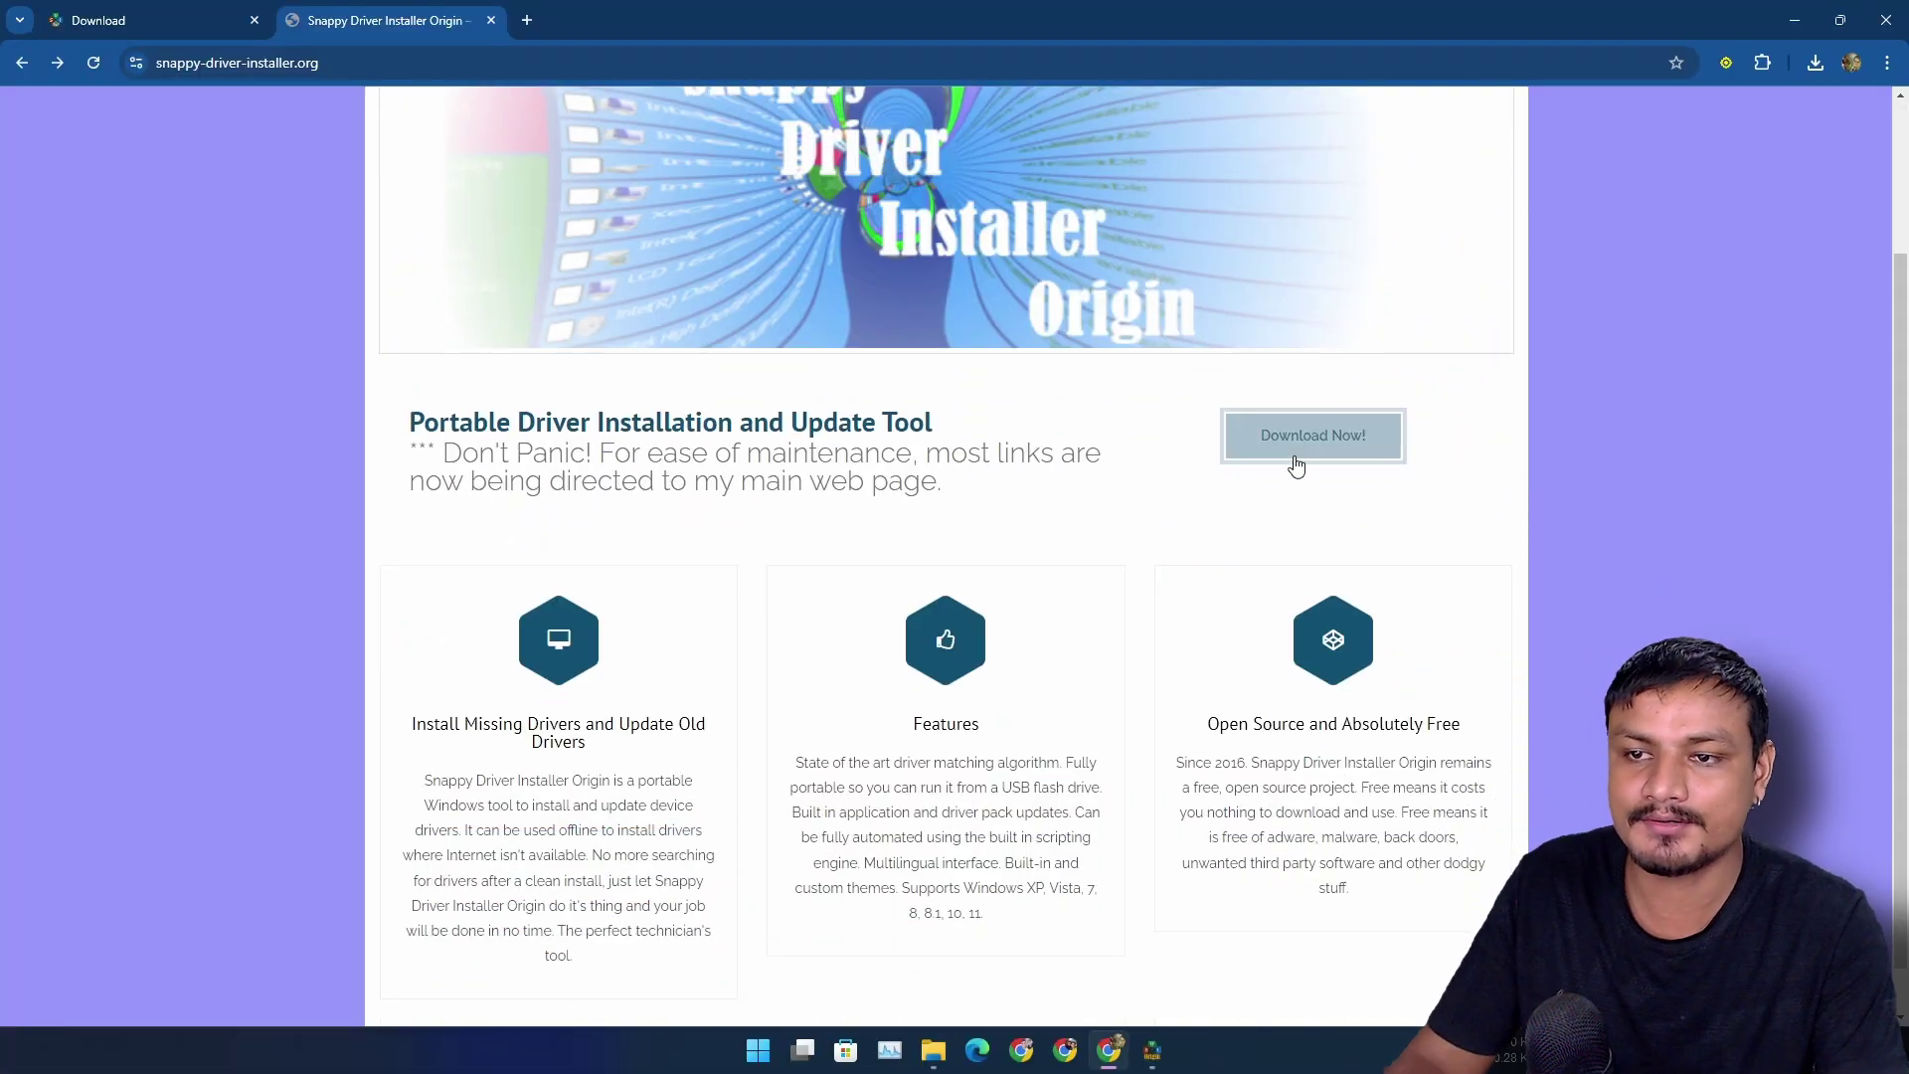
click(132, 6)
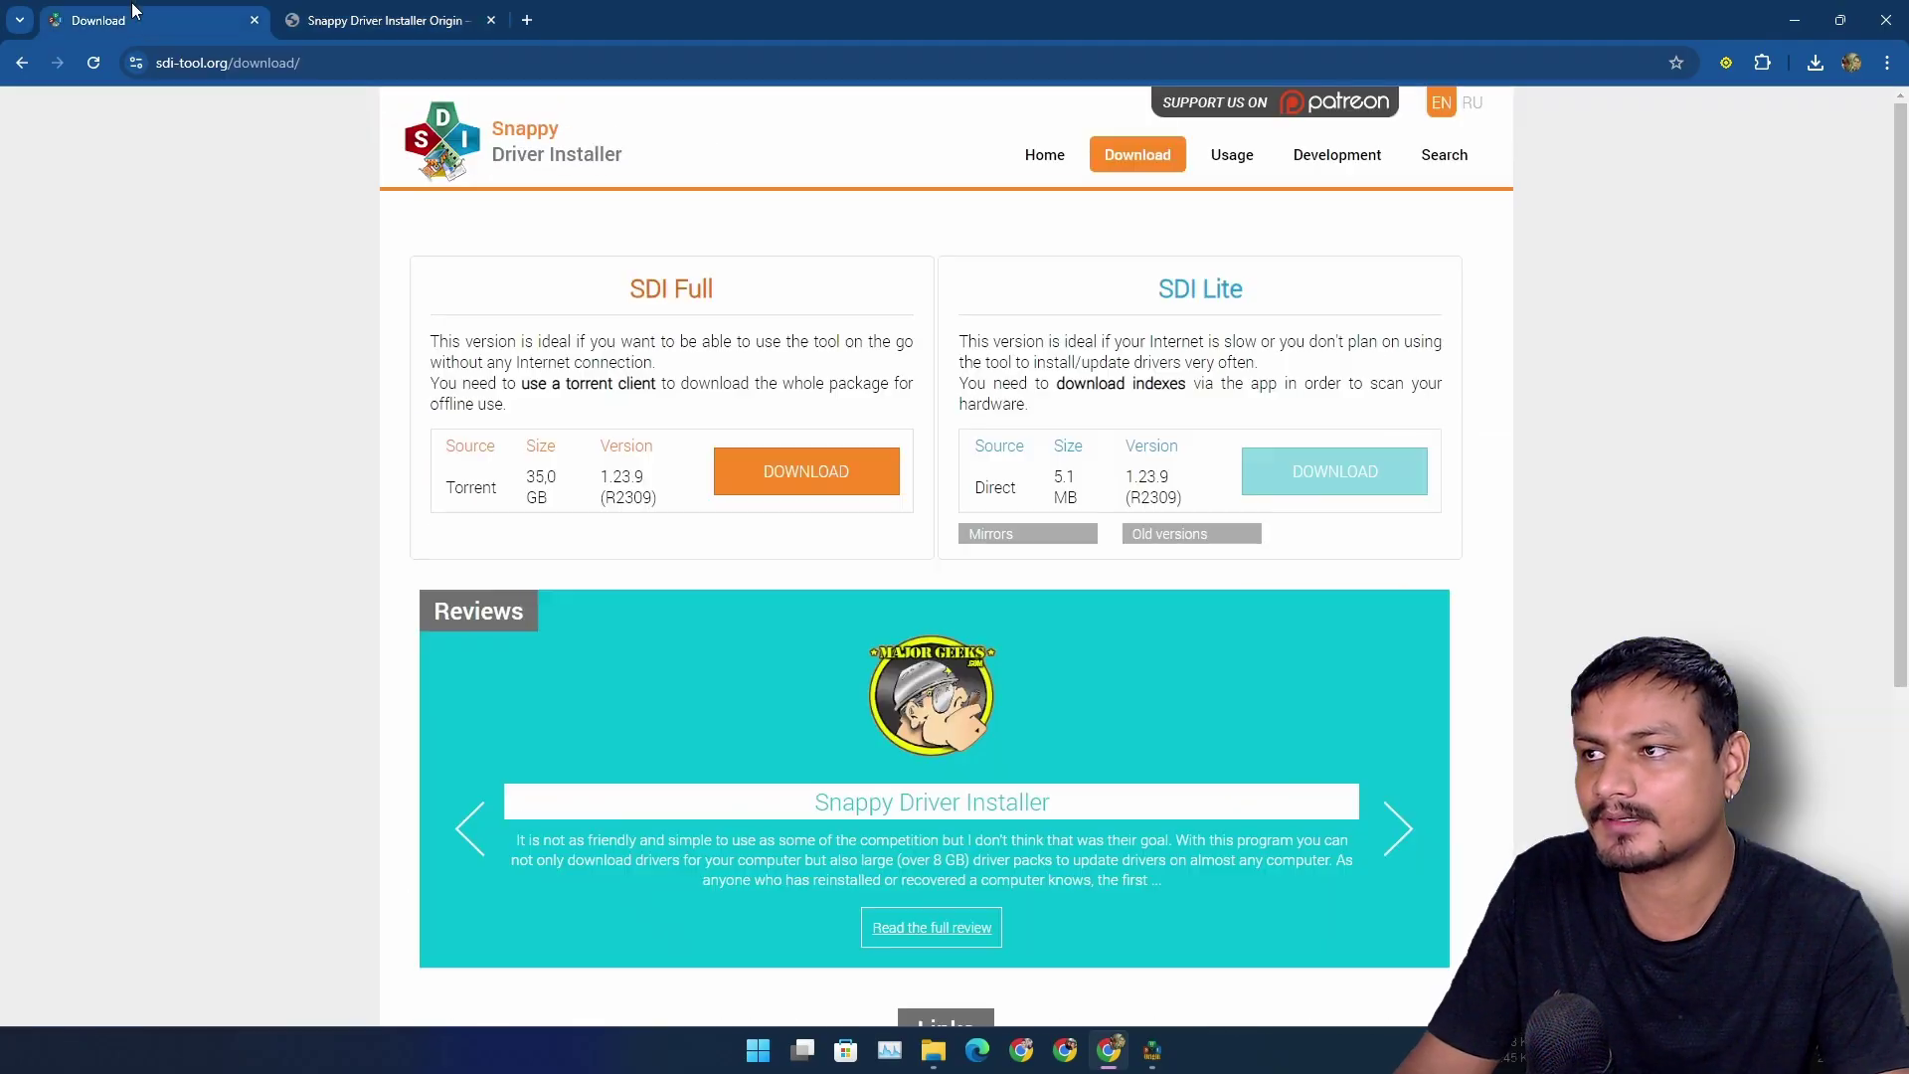
Minimize Chrome and run SDIO_R767.exe from the SDIO_1.13.3.767 folder in Downloads
click(1792, 33)
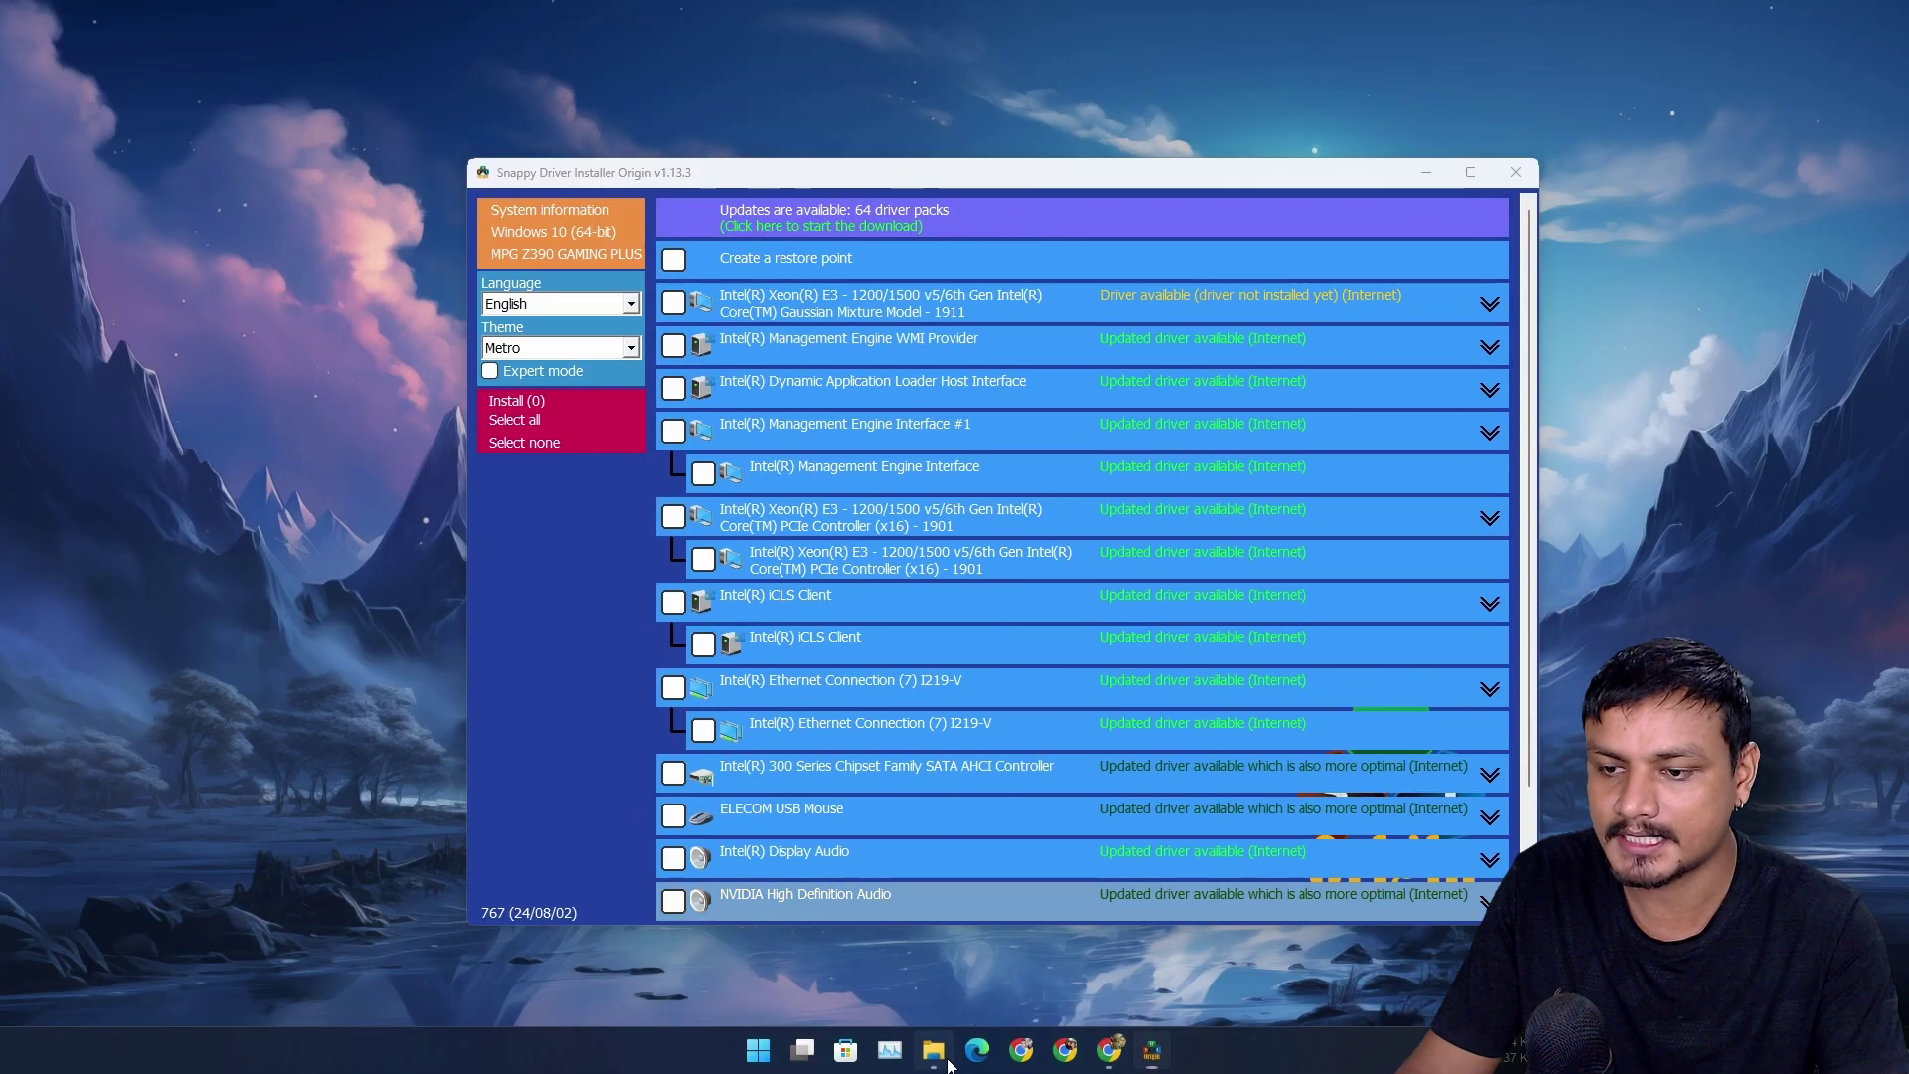
click(935, 1052)
click(445, 169)
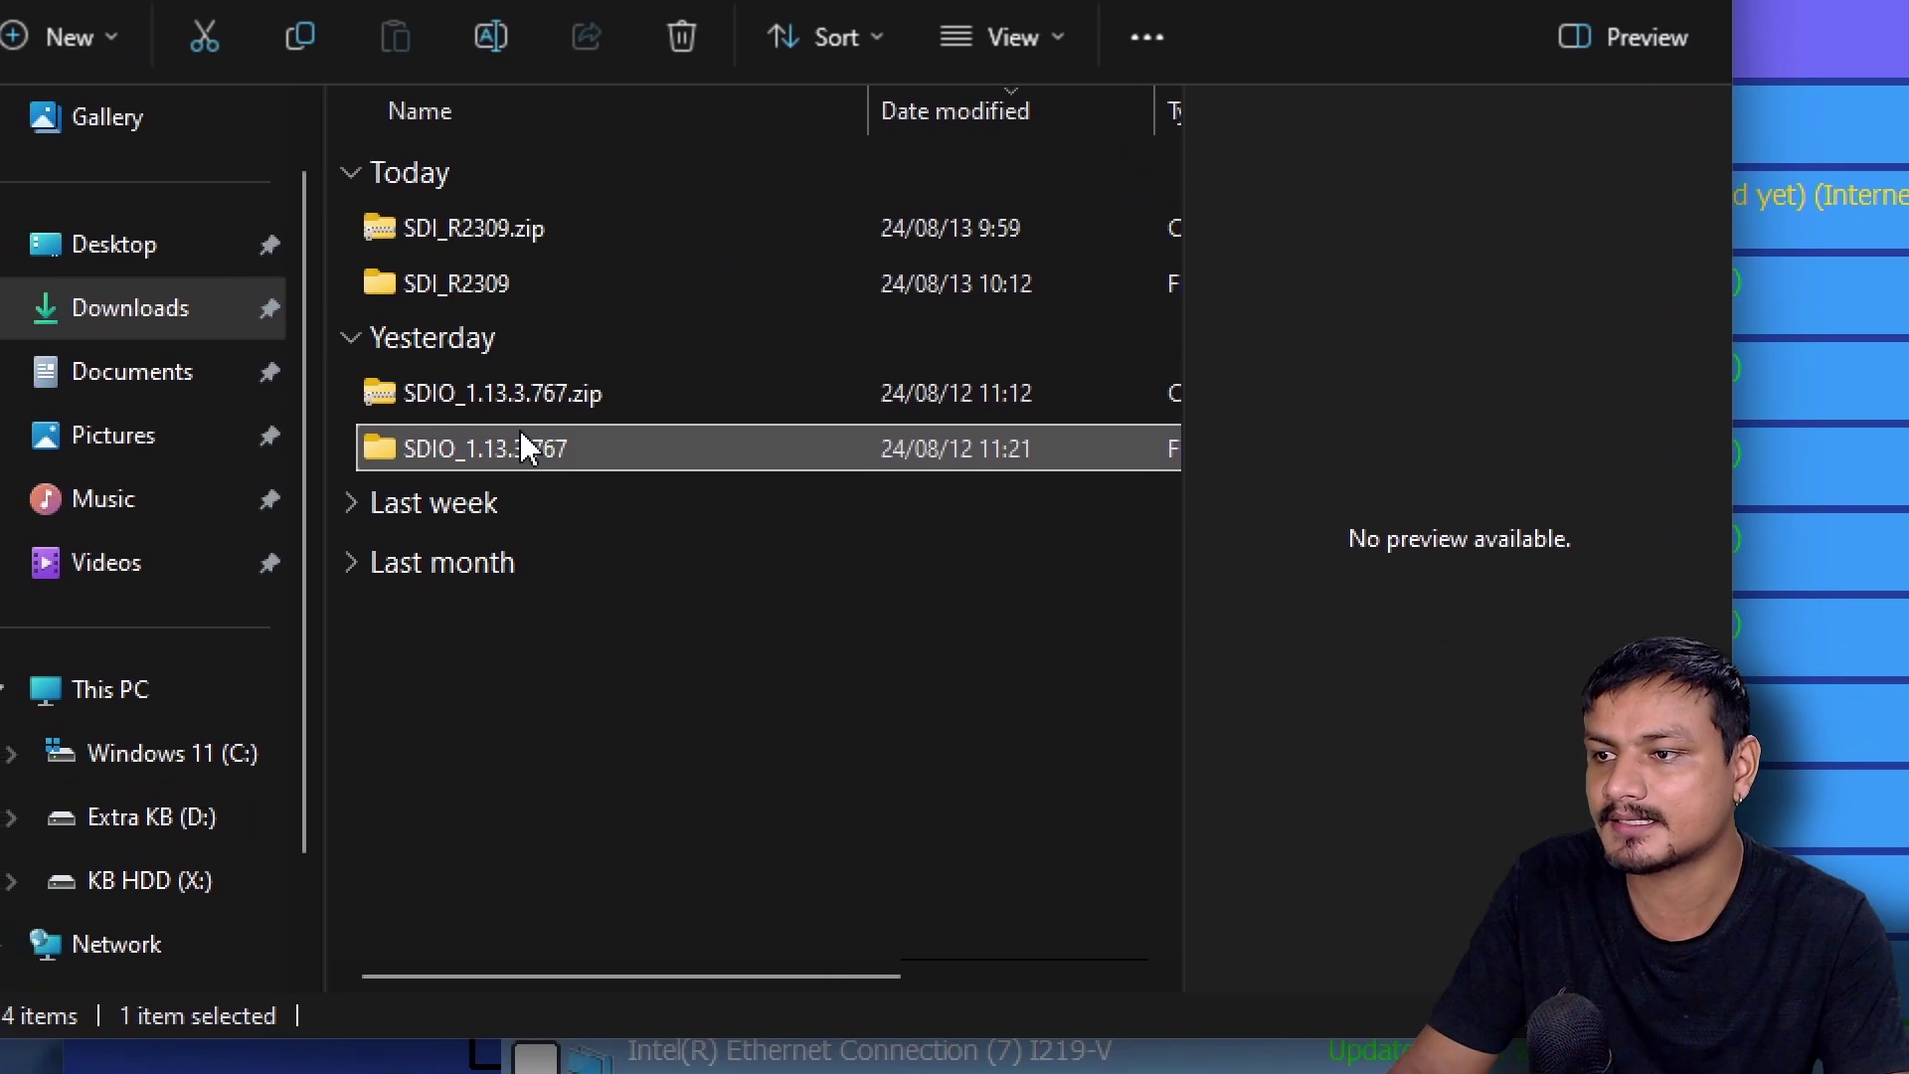
double_click(537, 489)
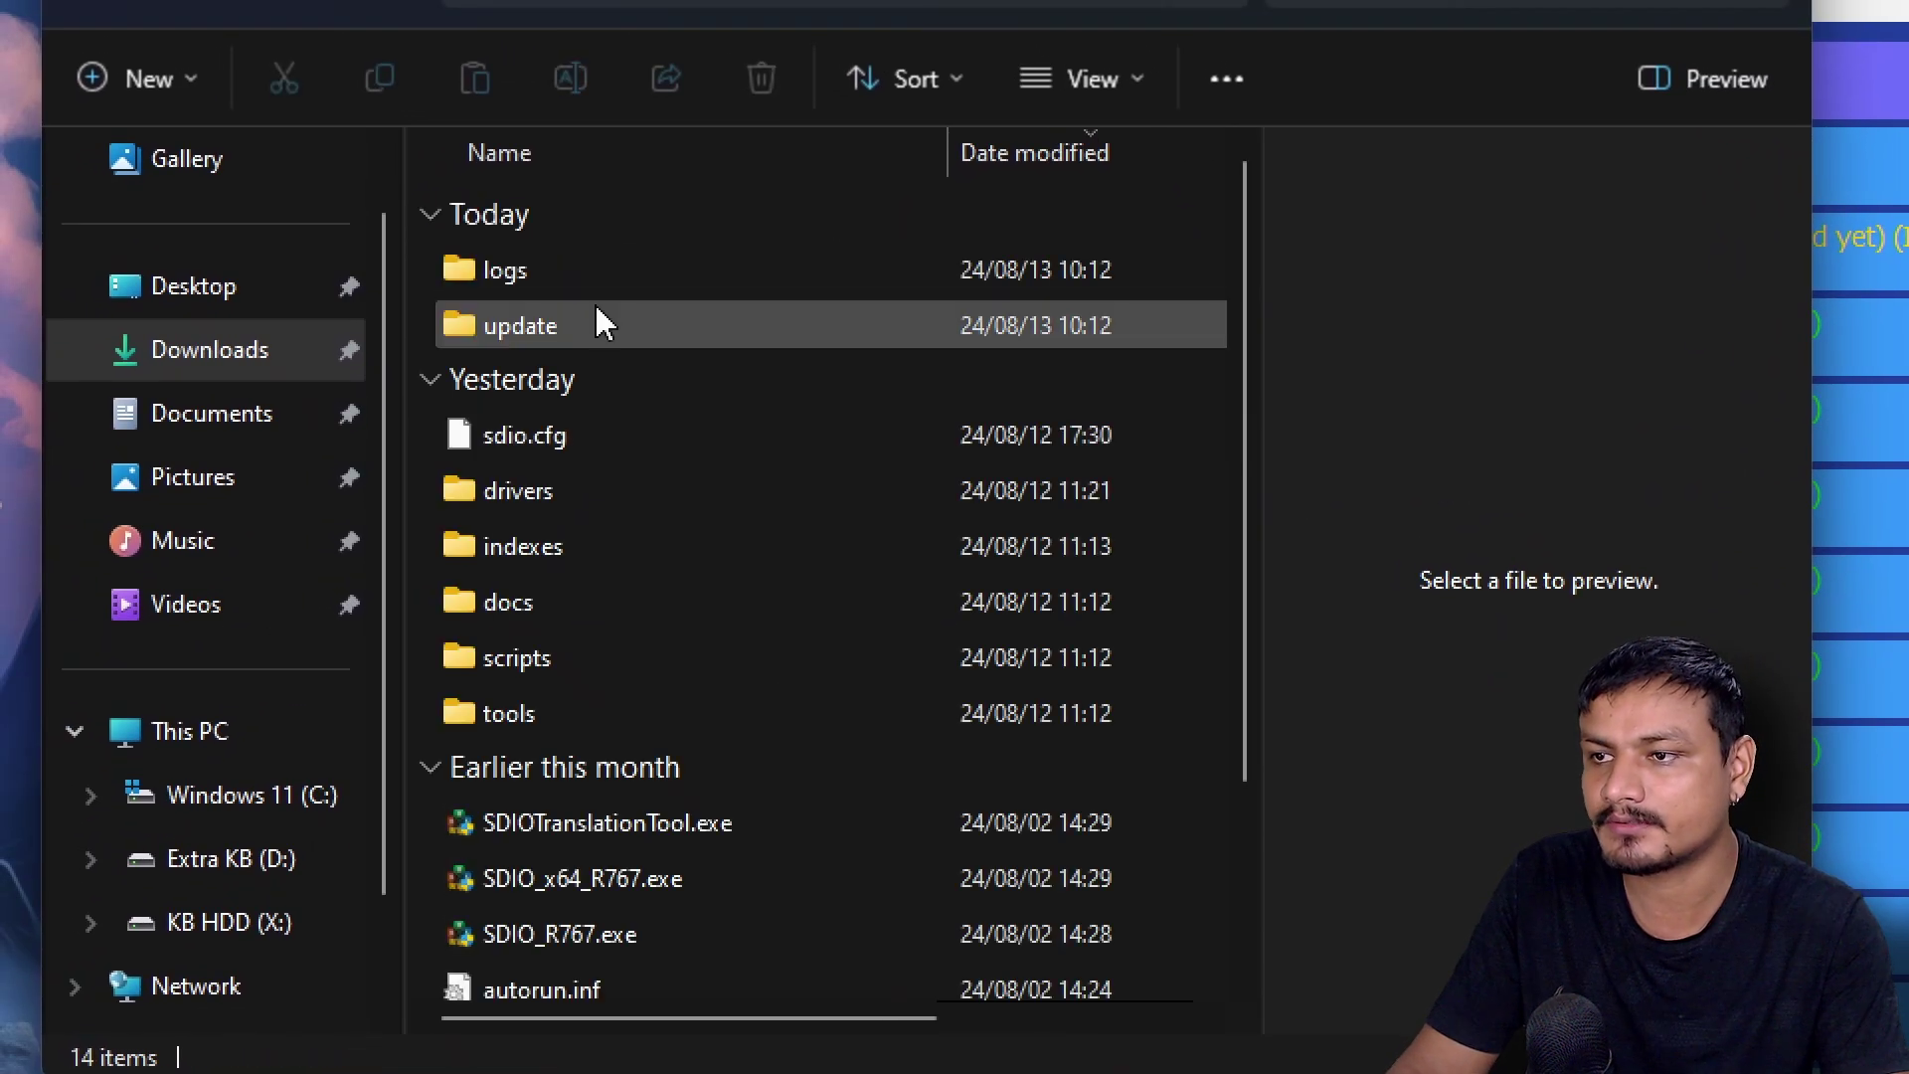
scroll(617, 736, down, 2)
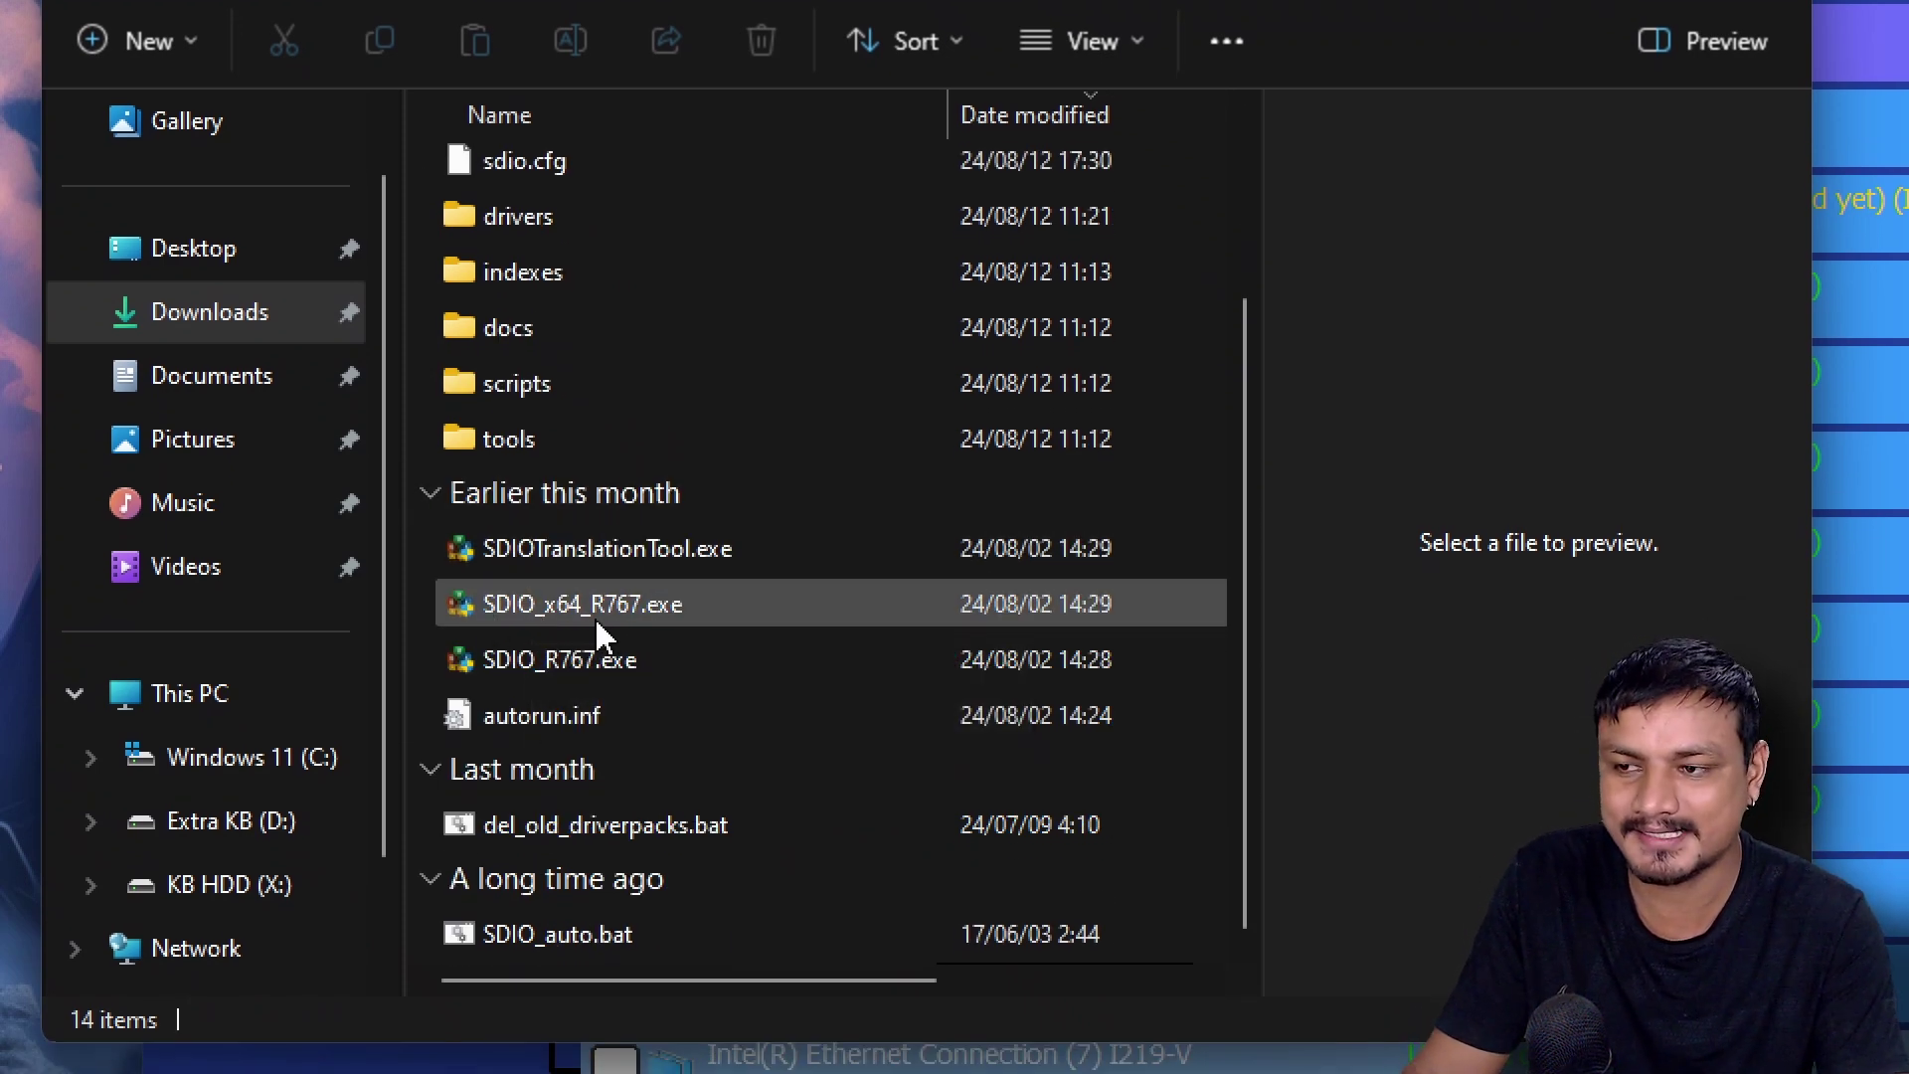
double_click(581, 676)
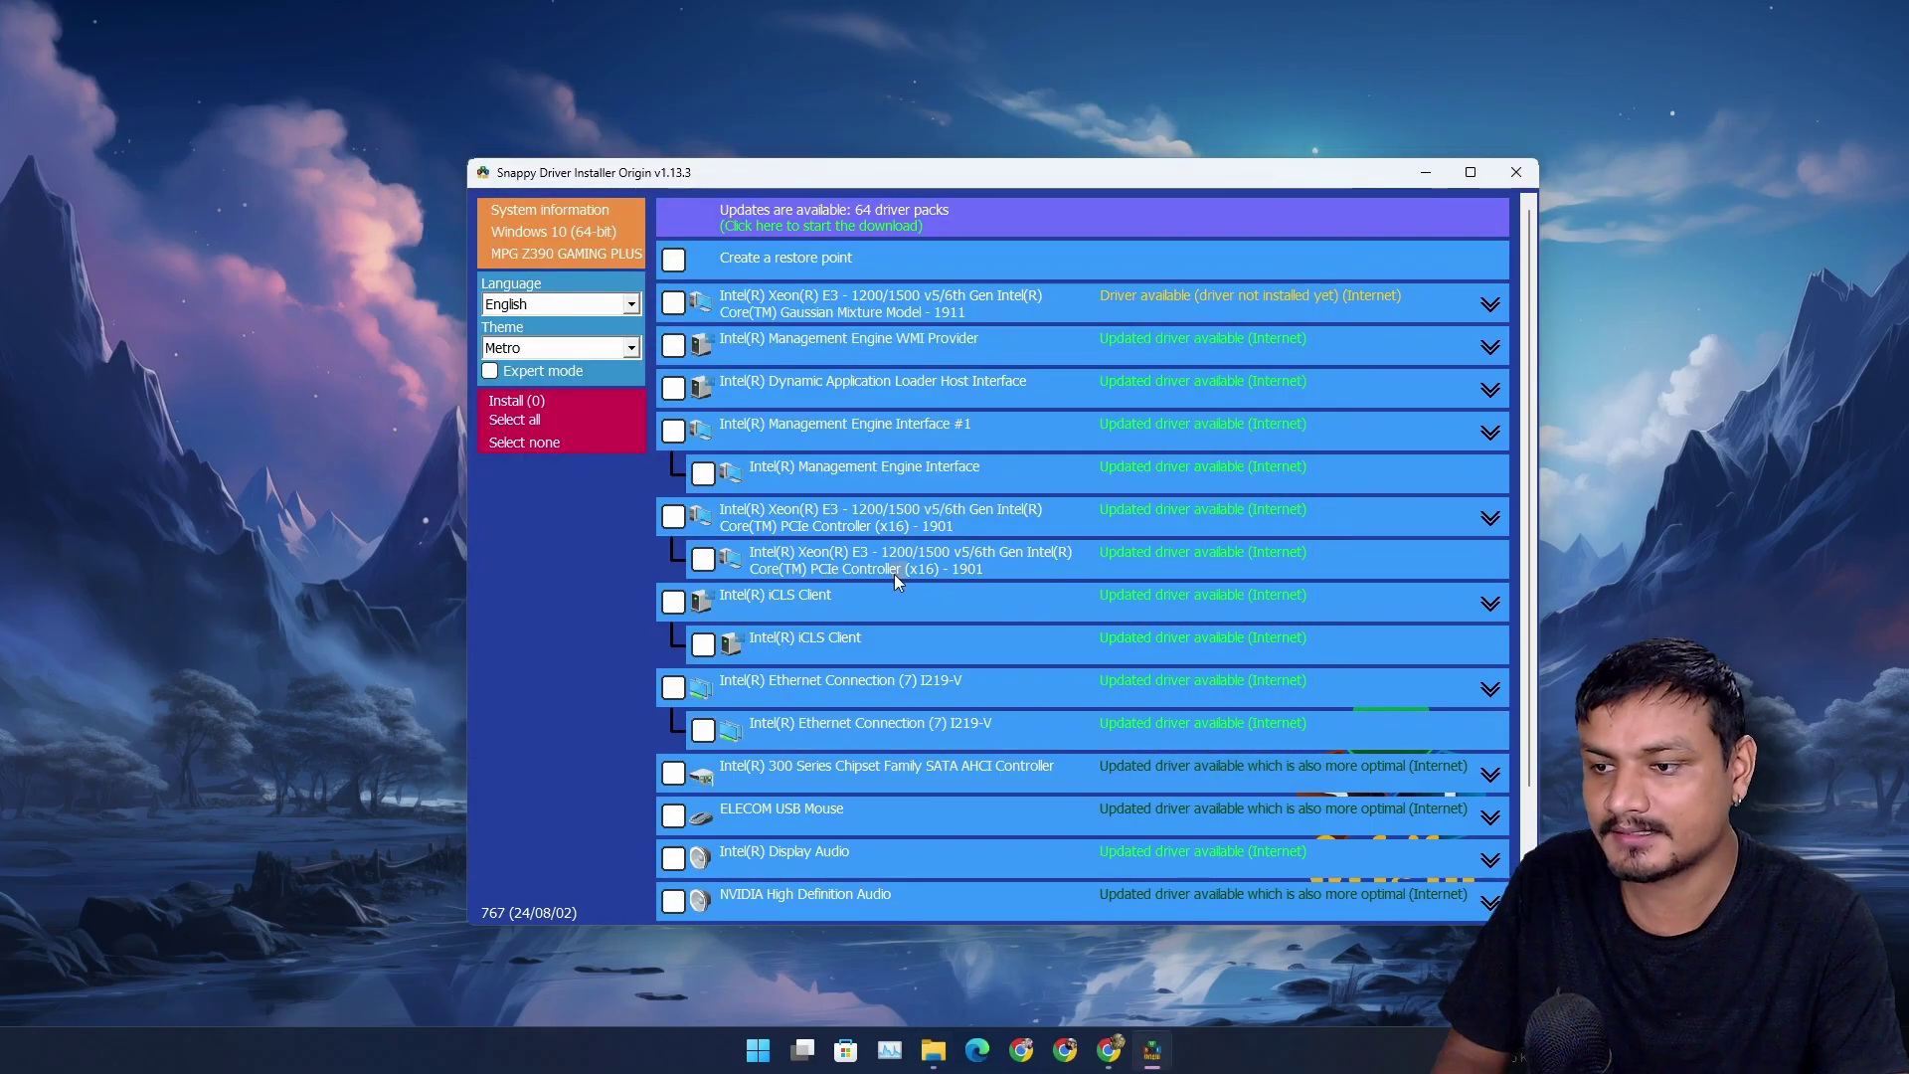
Return to File Explorer and open the SDI_R2309 folder from Downloads
mouse_move(945, 1059)
click(910, 955)
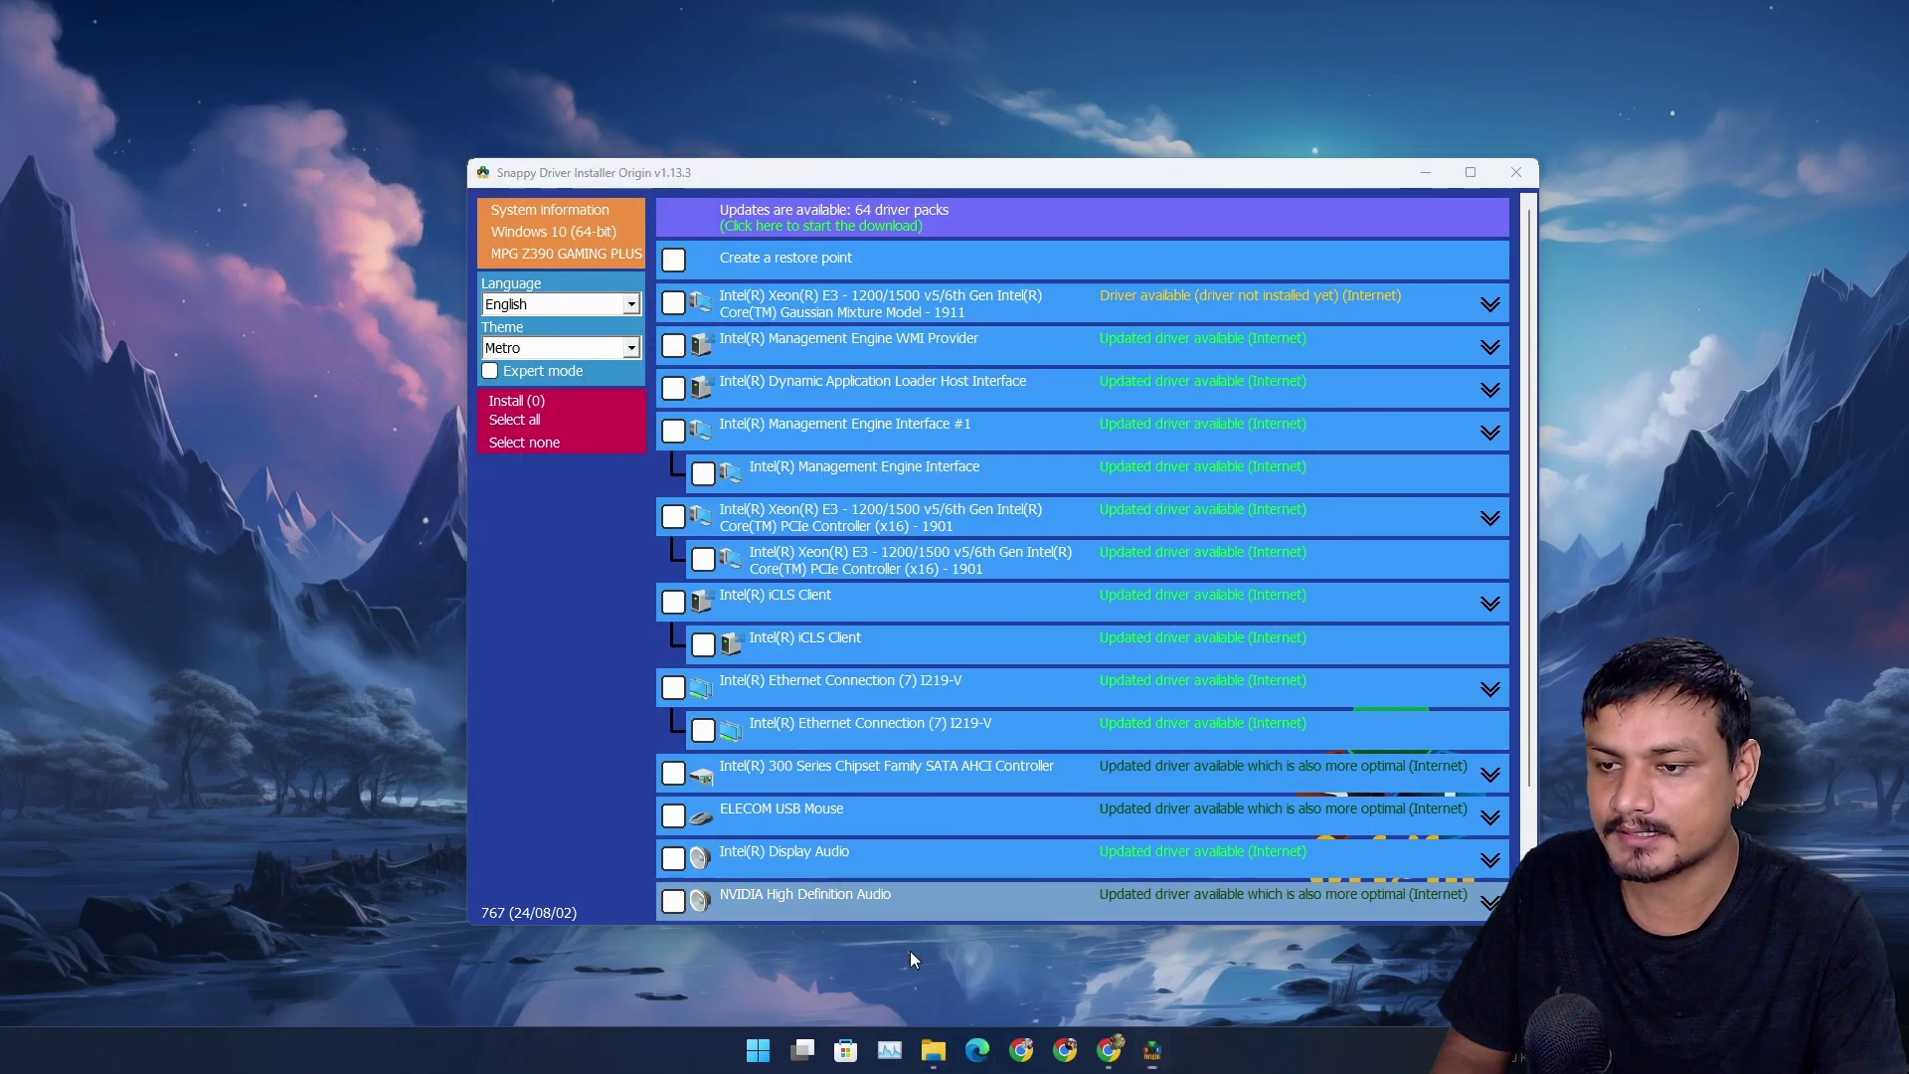
click(544, 353)
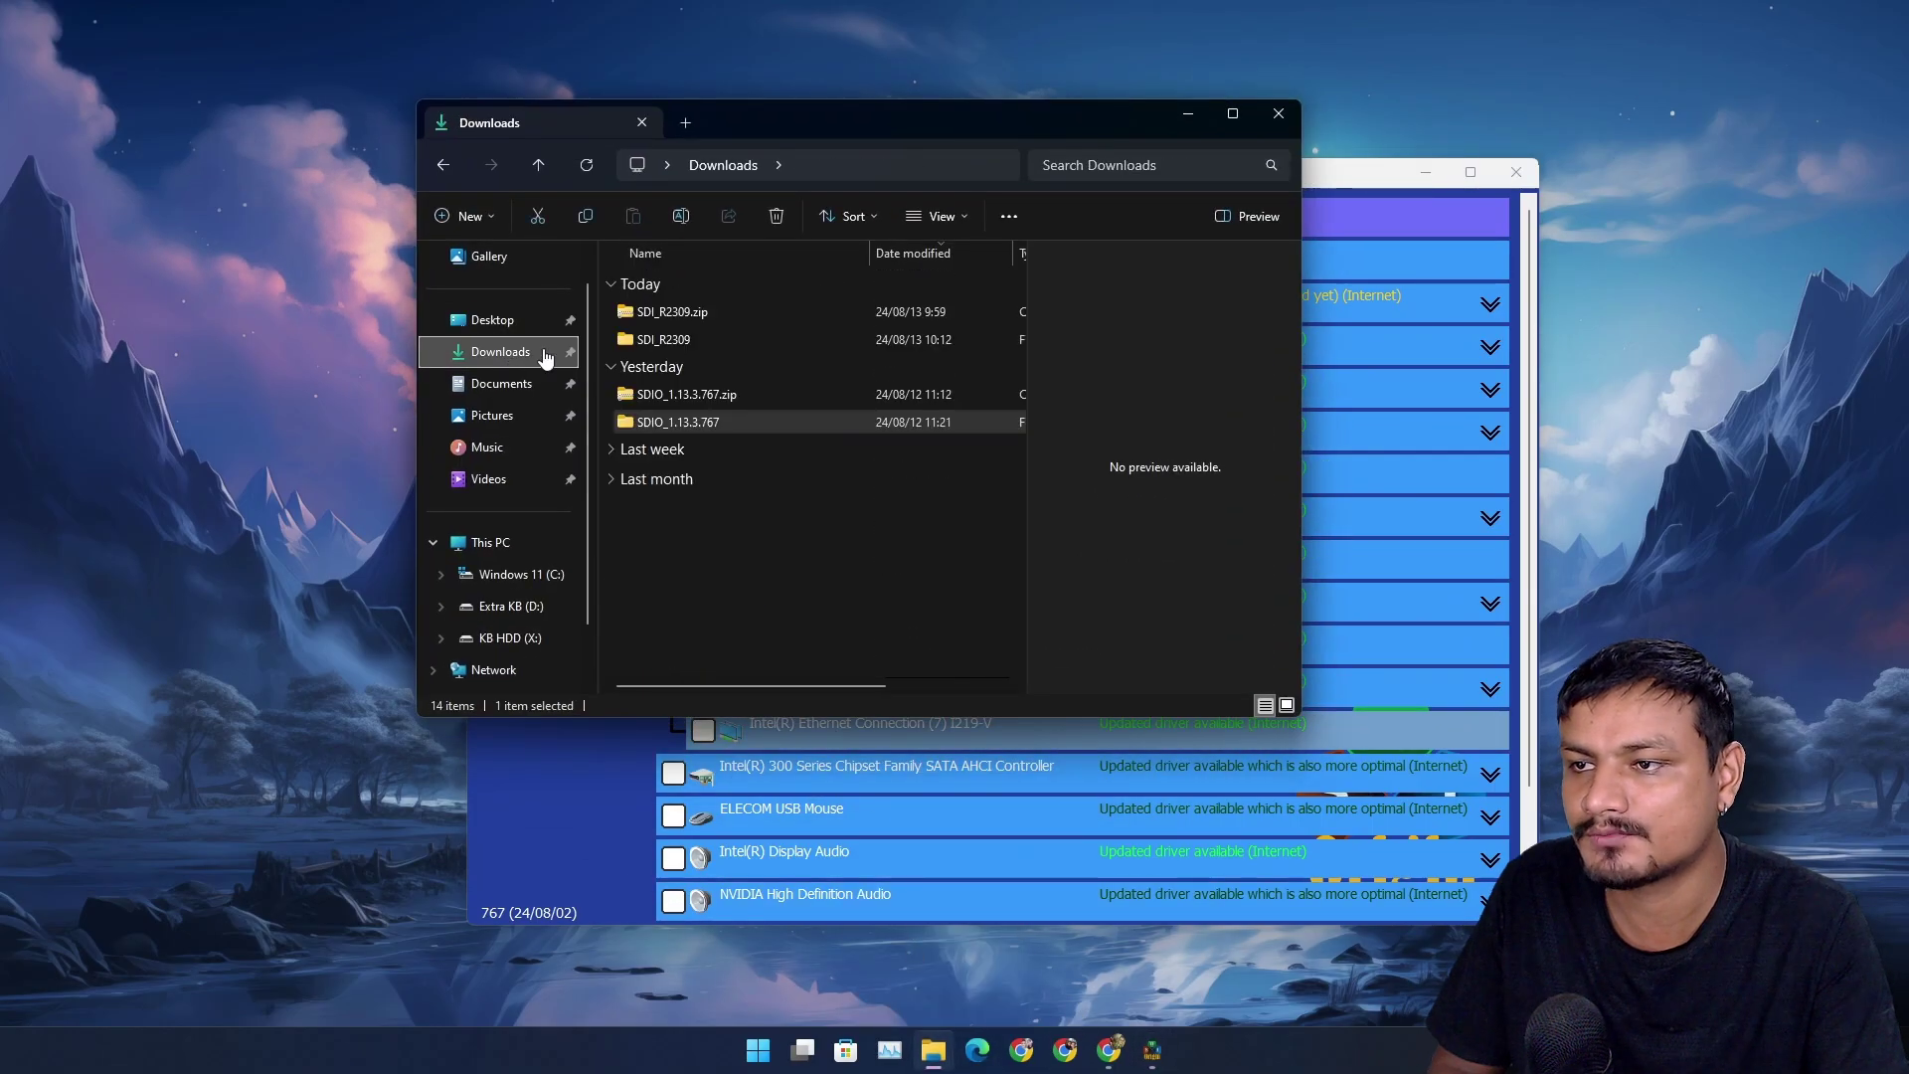
double_click(692, 337)
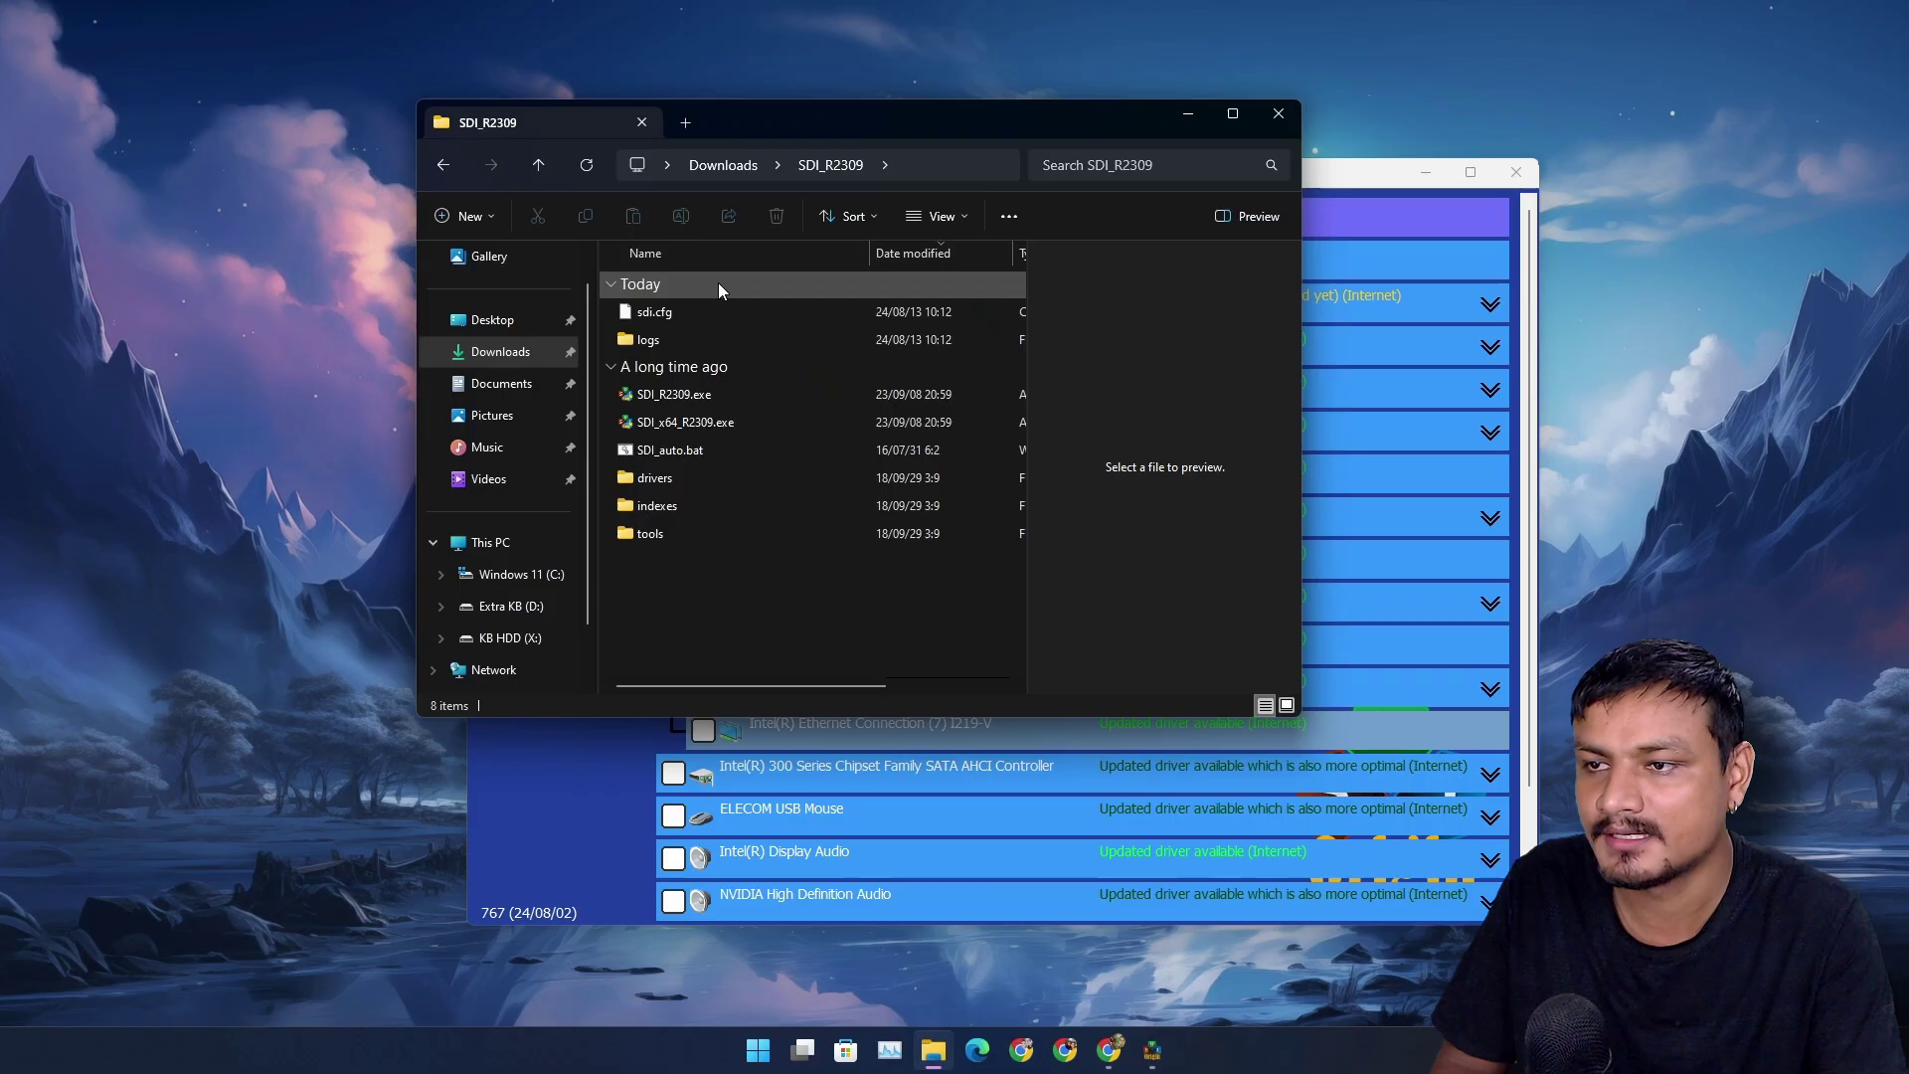
Run SDI_x64_R2309.exe, start Download Indexes Only, then view and close the driver pack update list
double_click(686, 423)
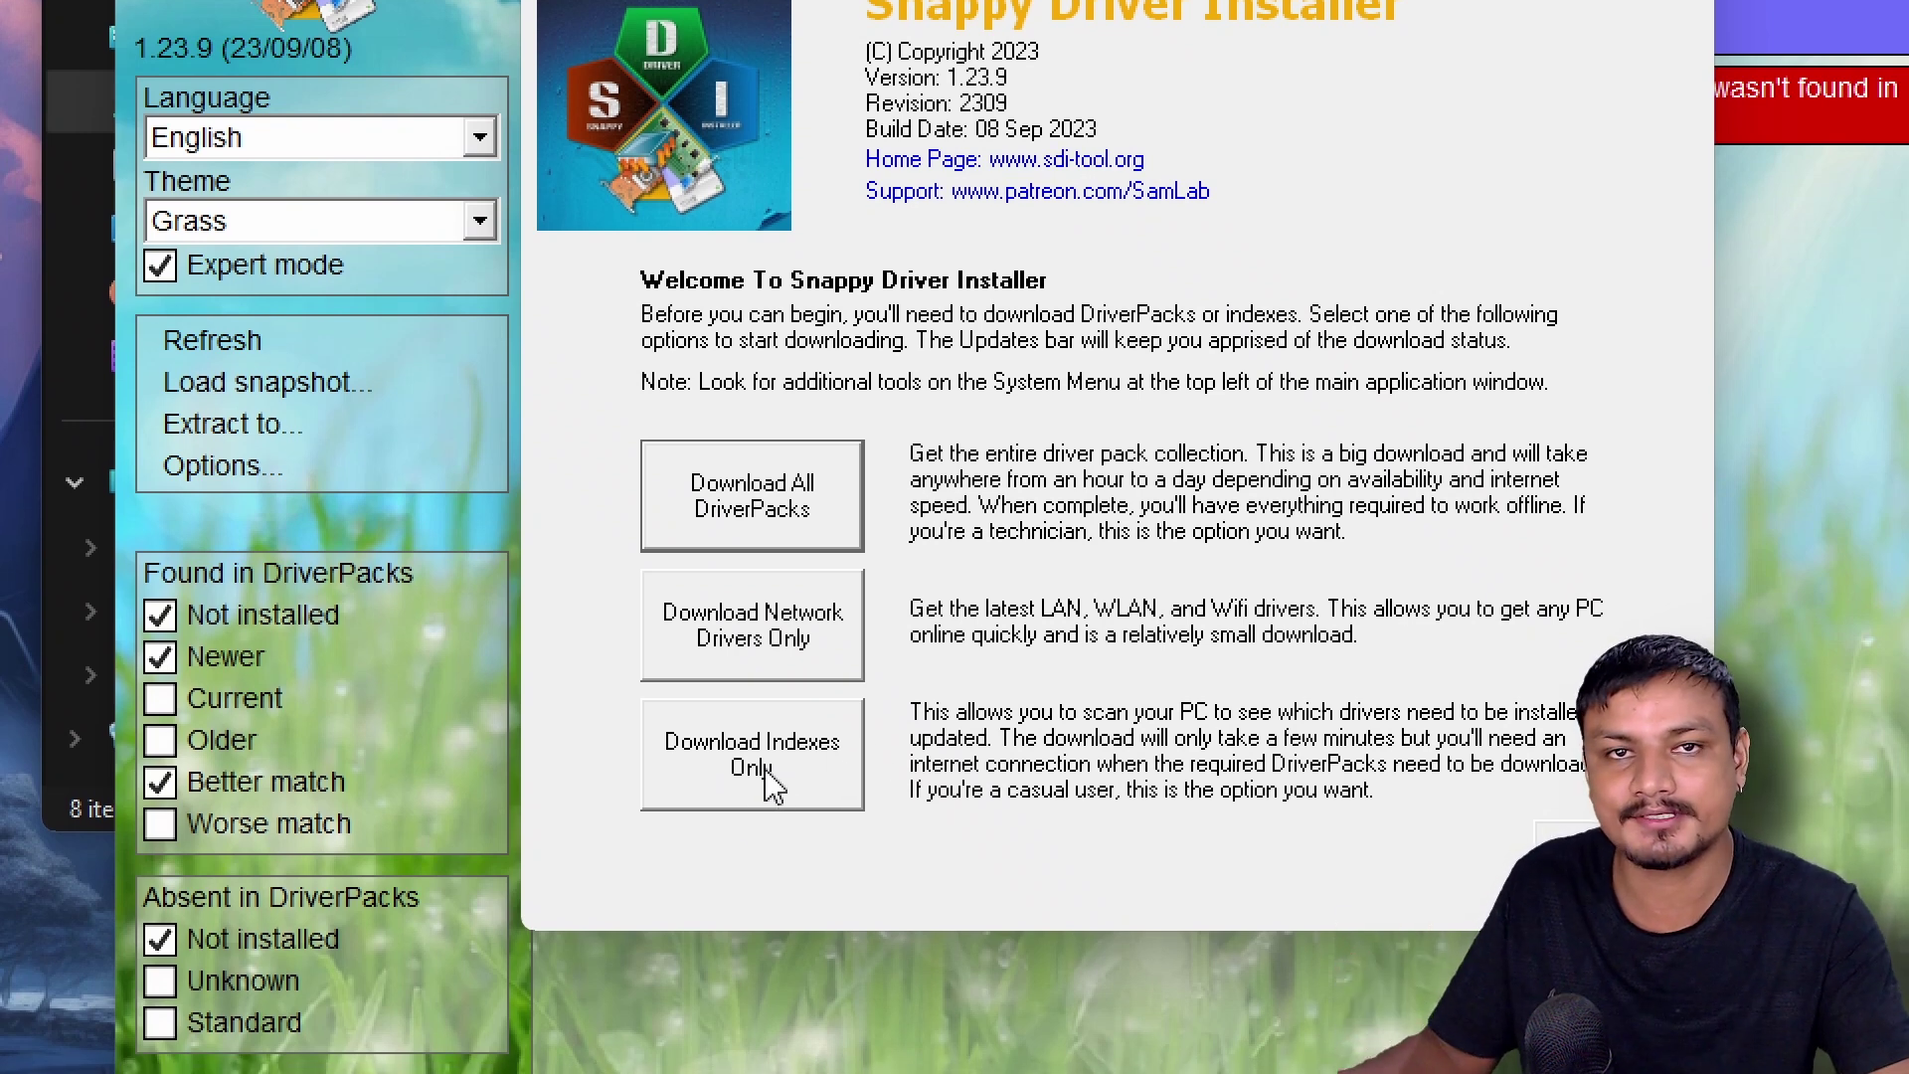
click(767, 775)
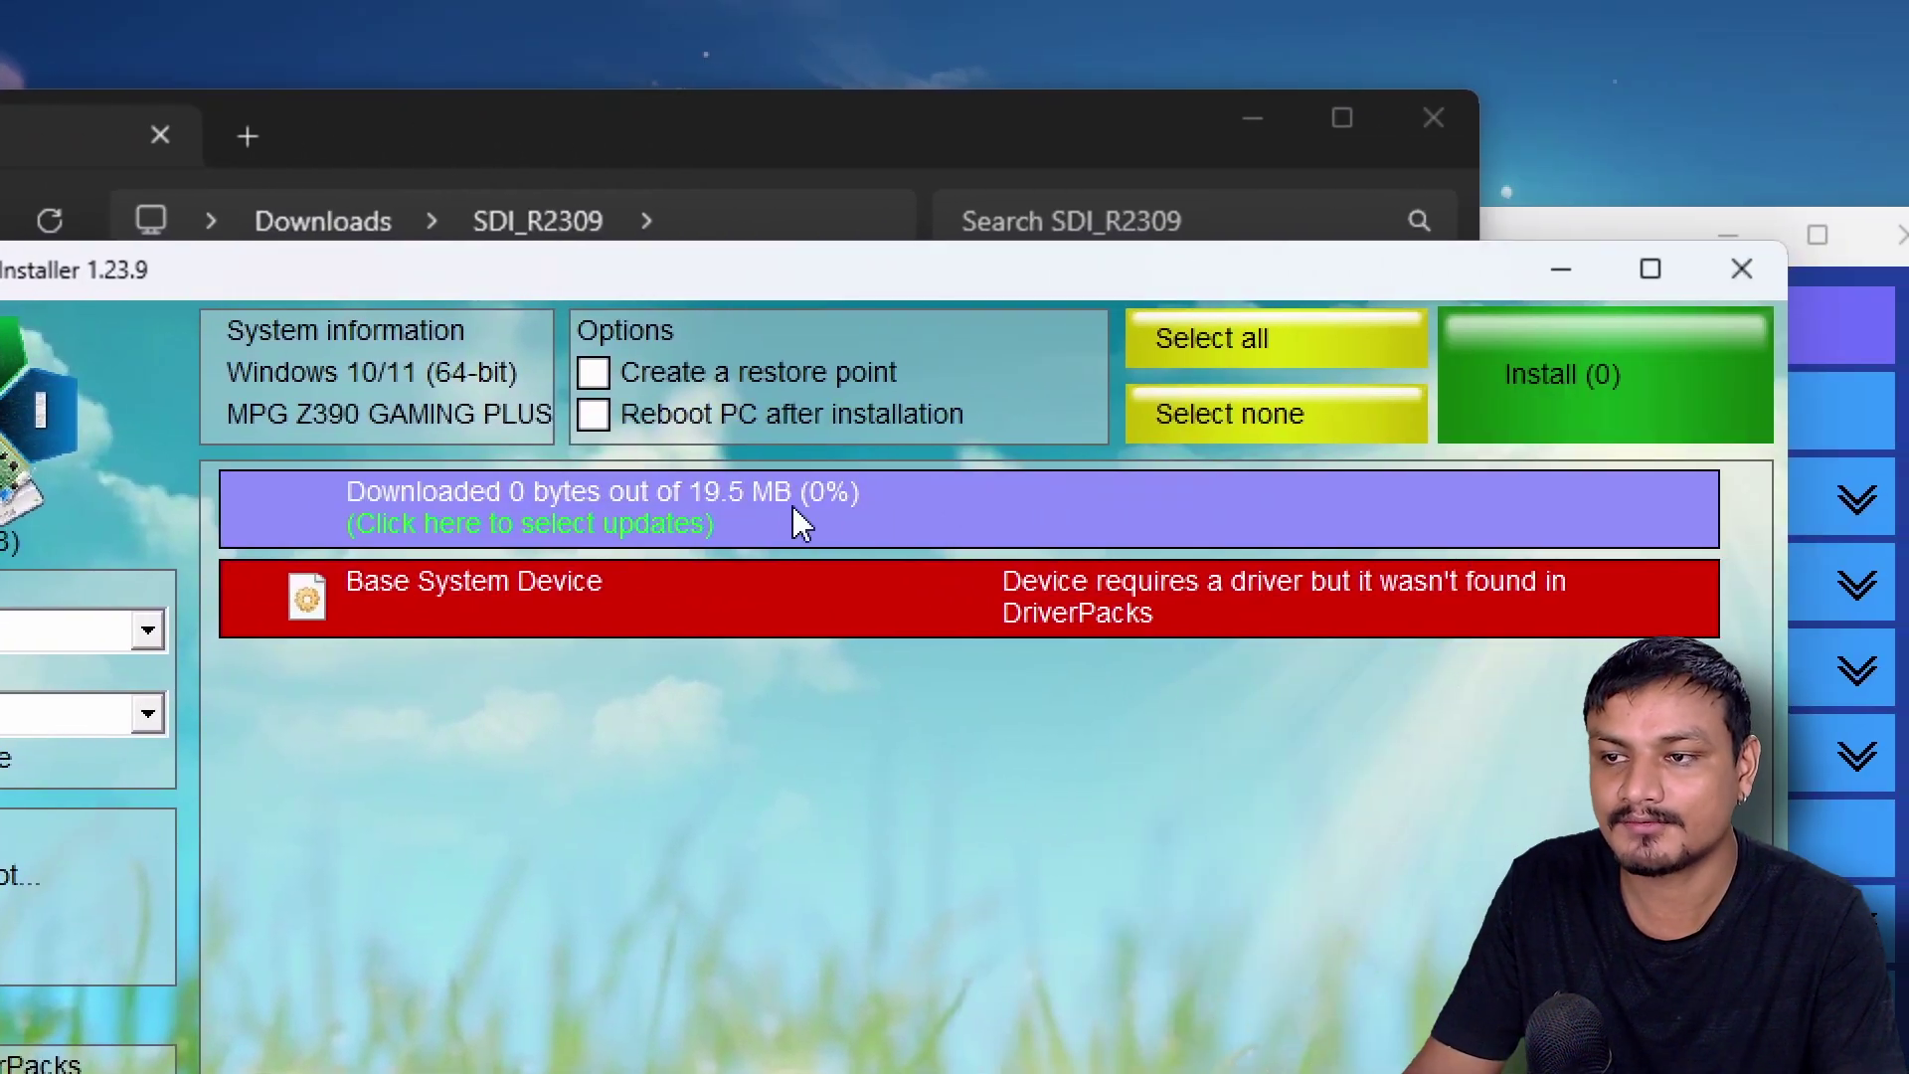
mouse_move(1283, 517)
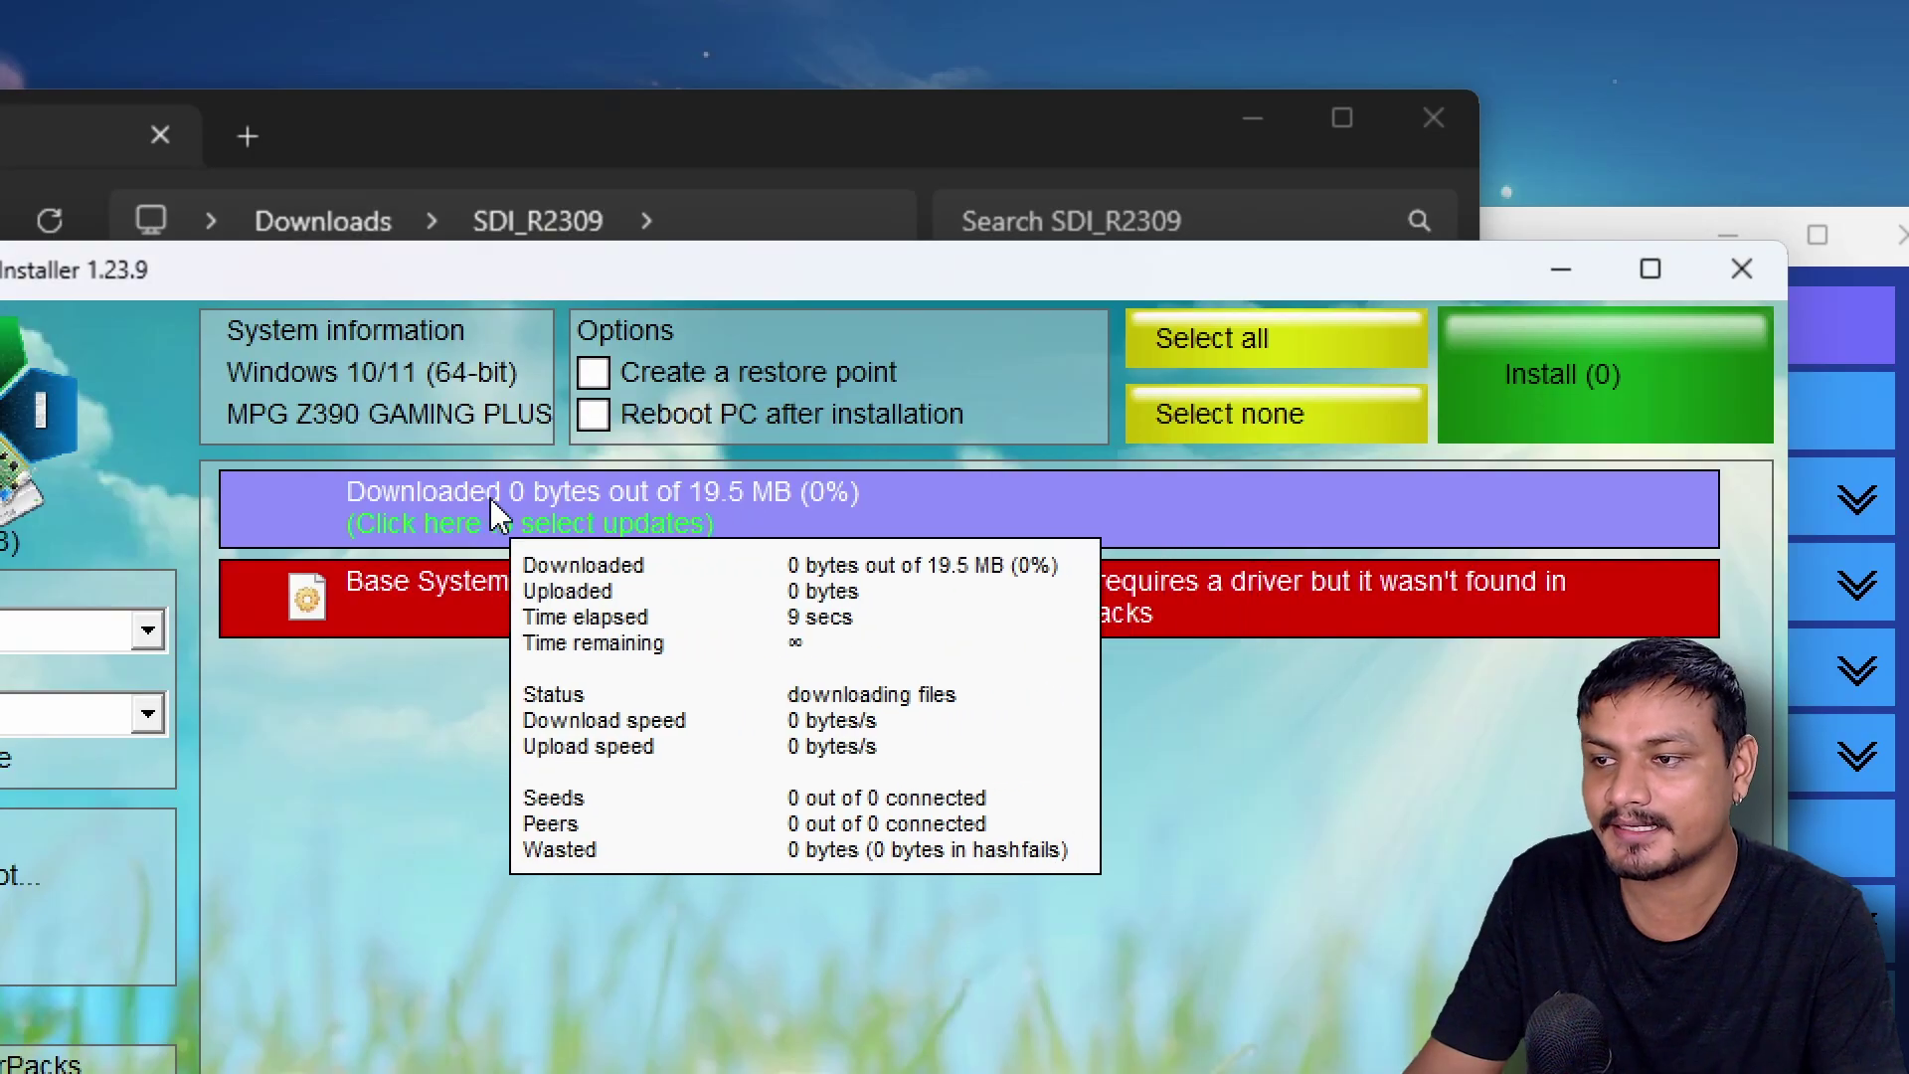
click(497, 502)
drag(780, 434, 939, 287)
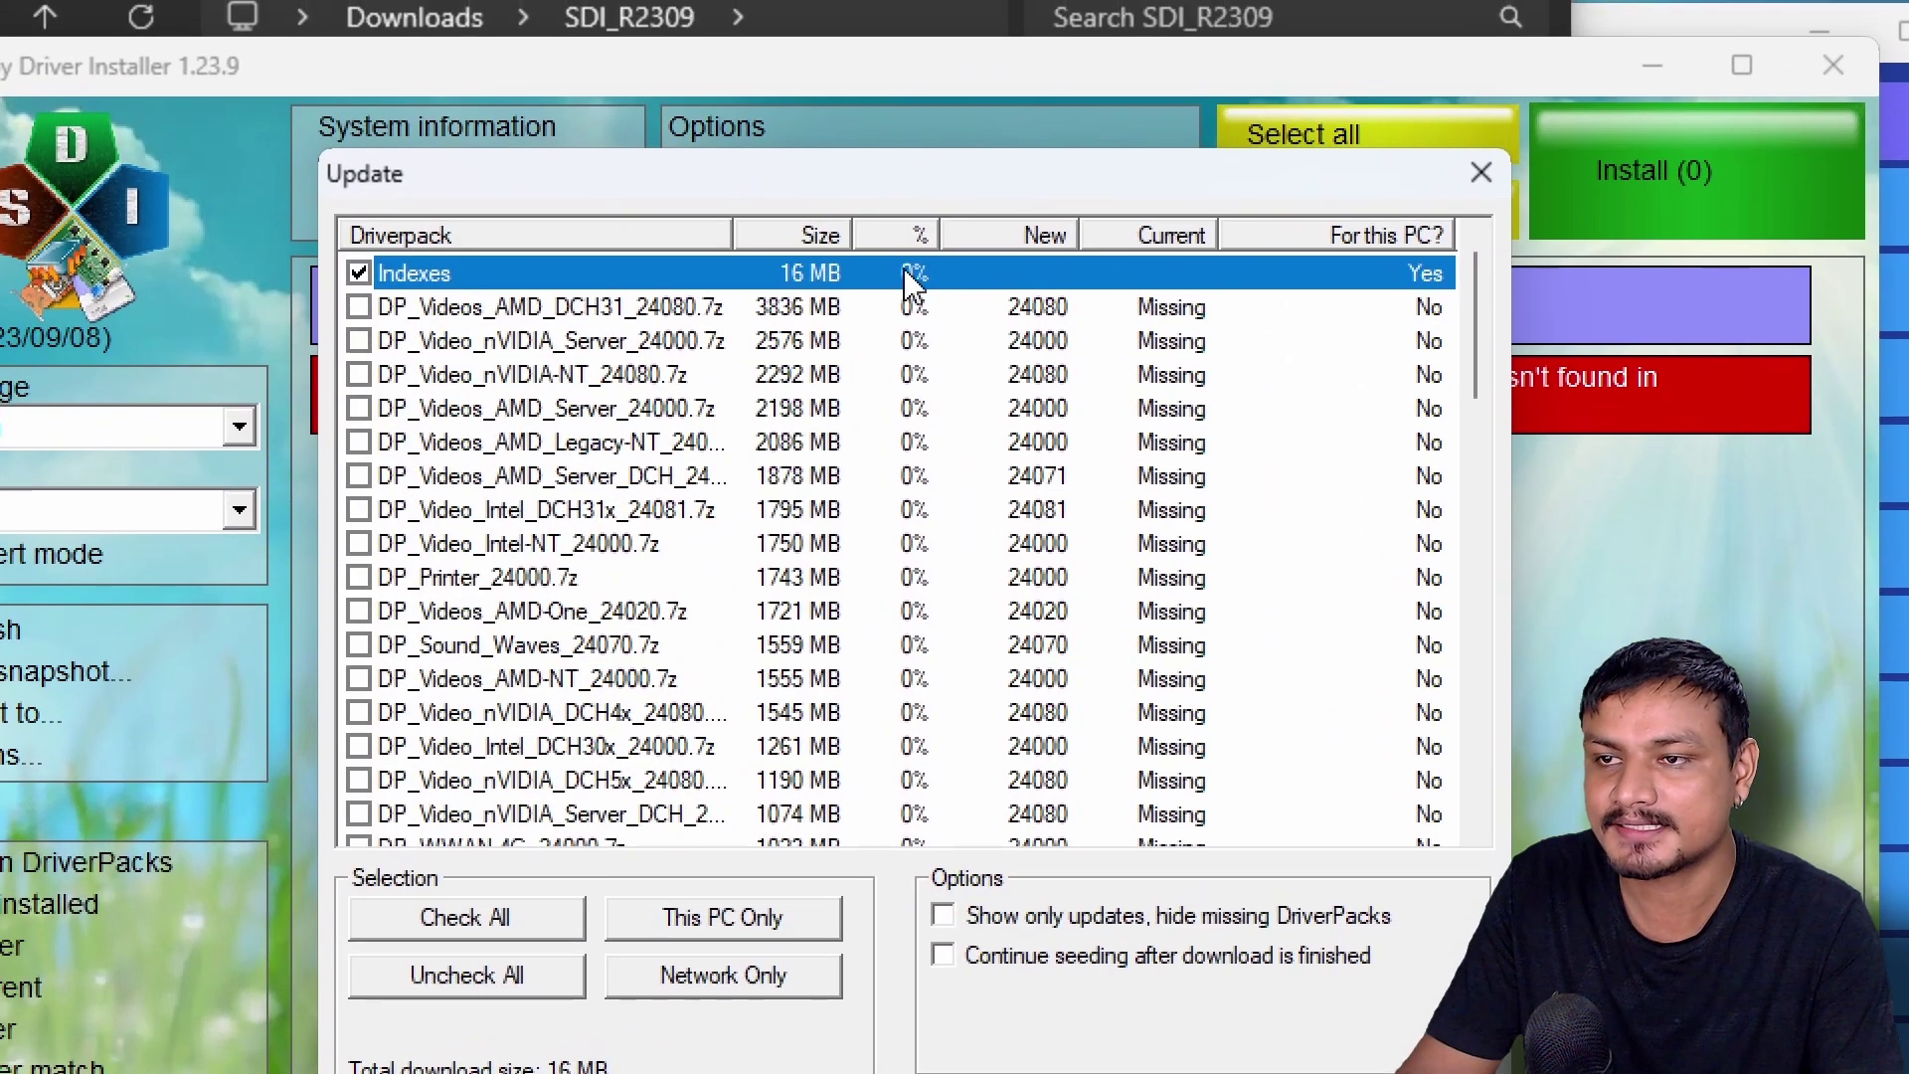
click(1311, 186)
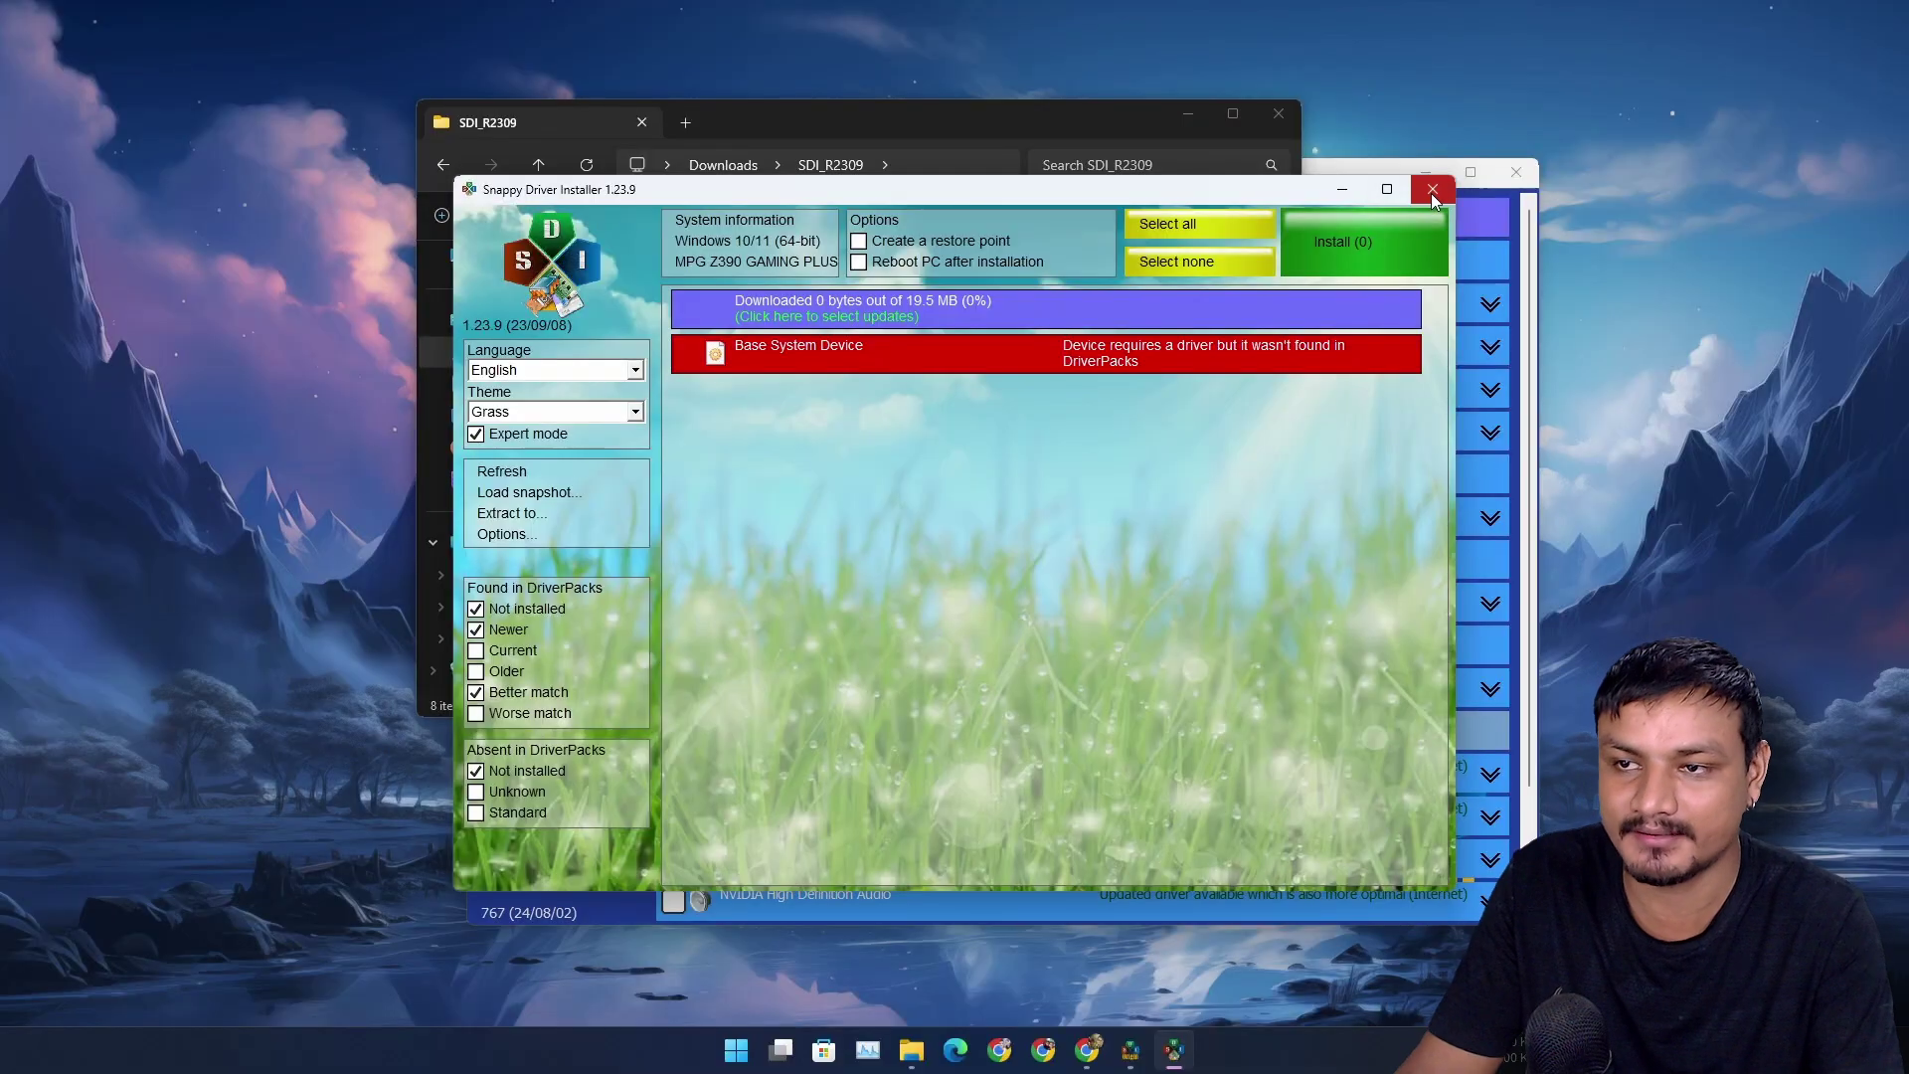
Close the old installer and SDI_R2309 folder windows, then scroll to the Intel(R) Ethernet Connection (7) I219-V driver
click(1430, 193)
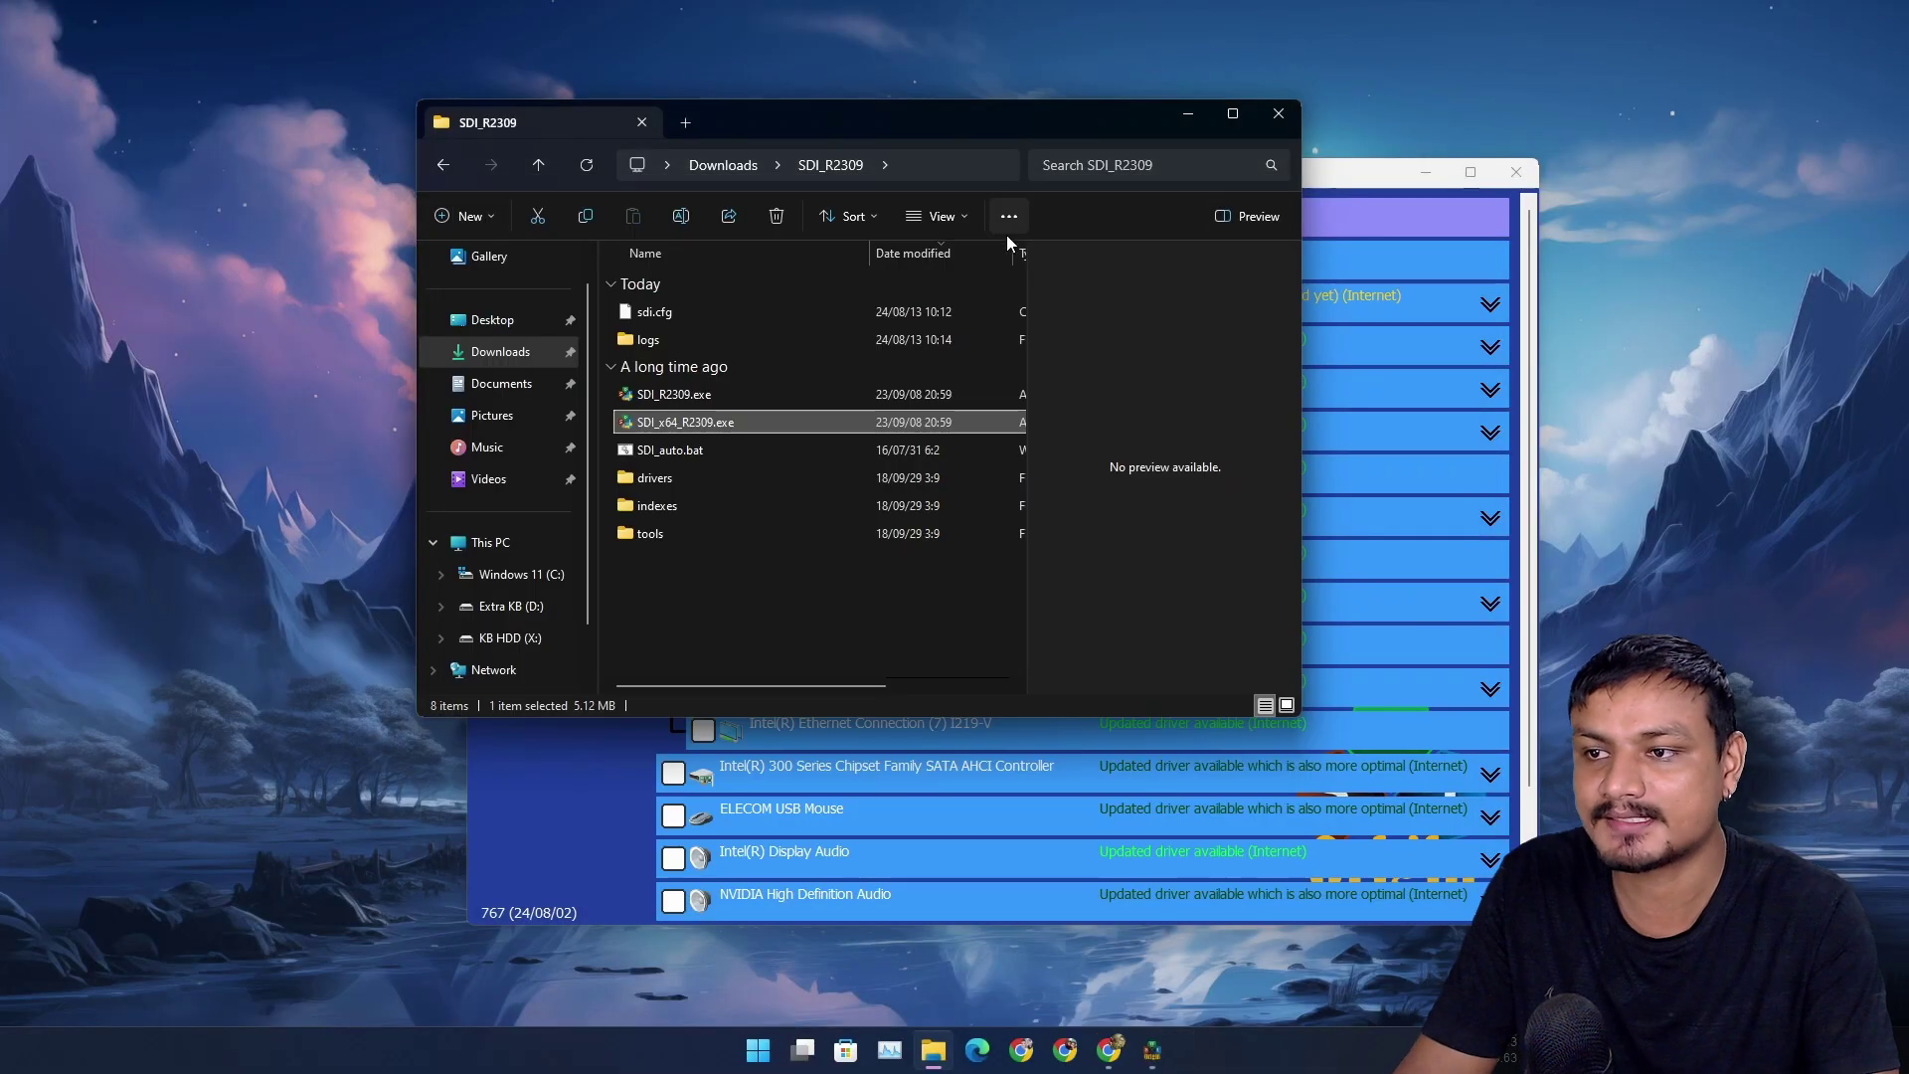
click(1273, 117)
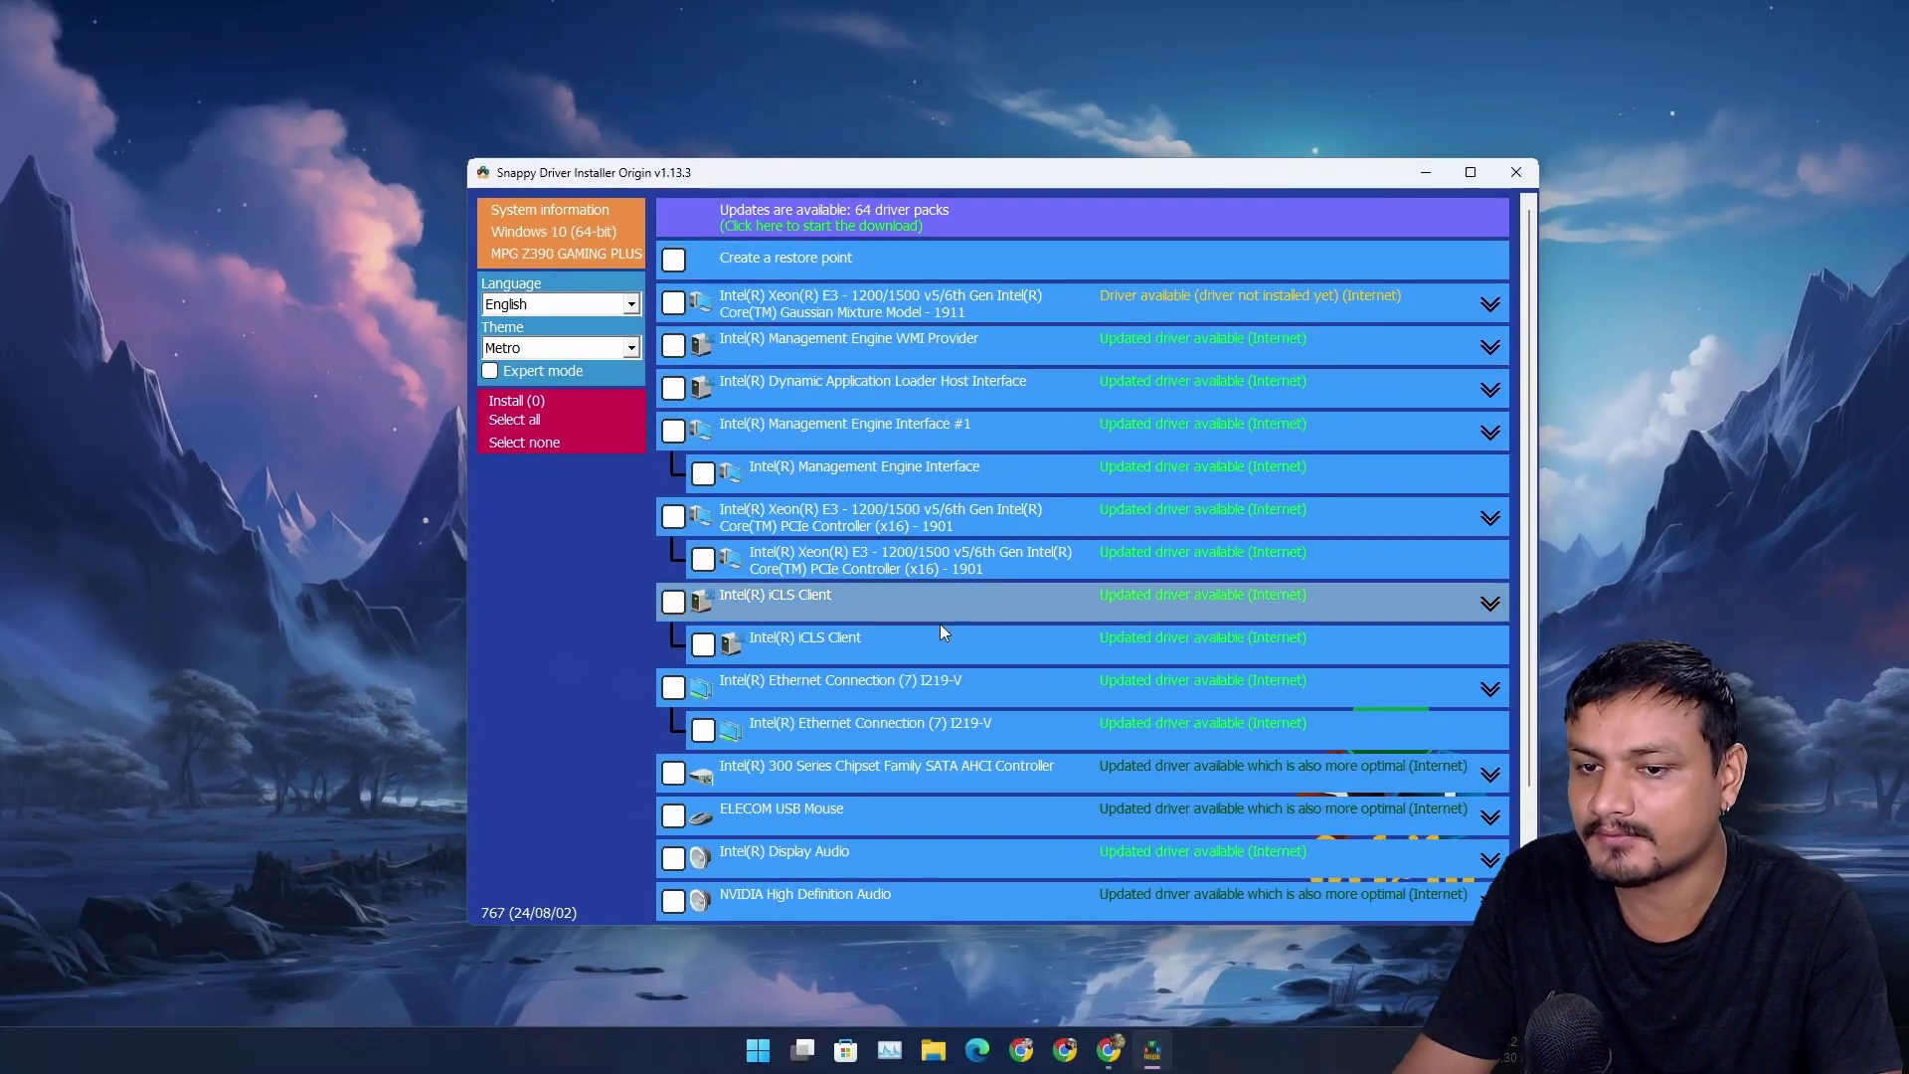
scroll(940, 626, down, 2)
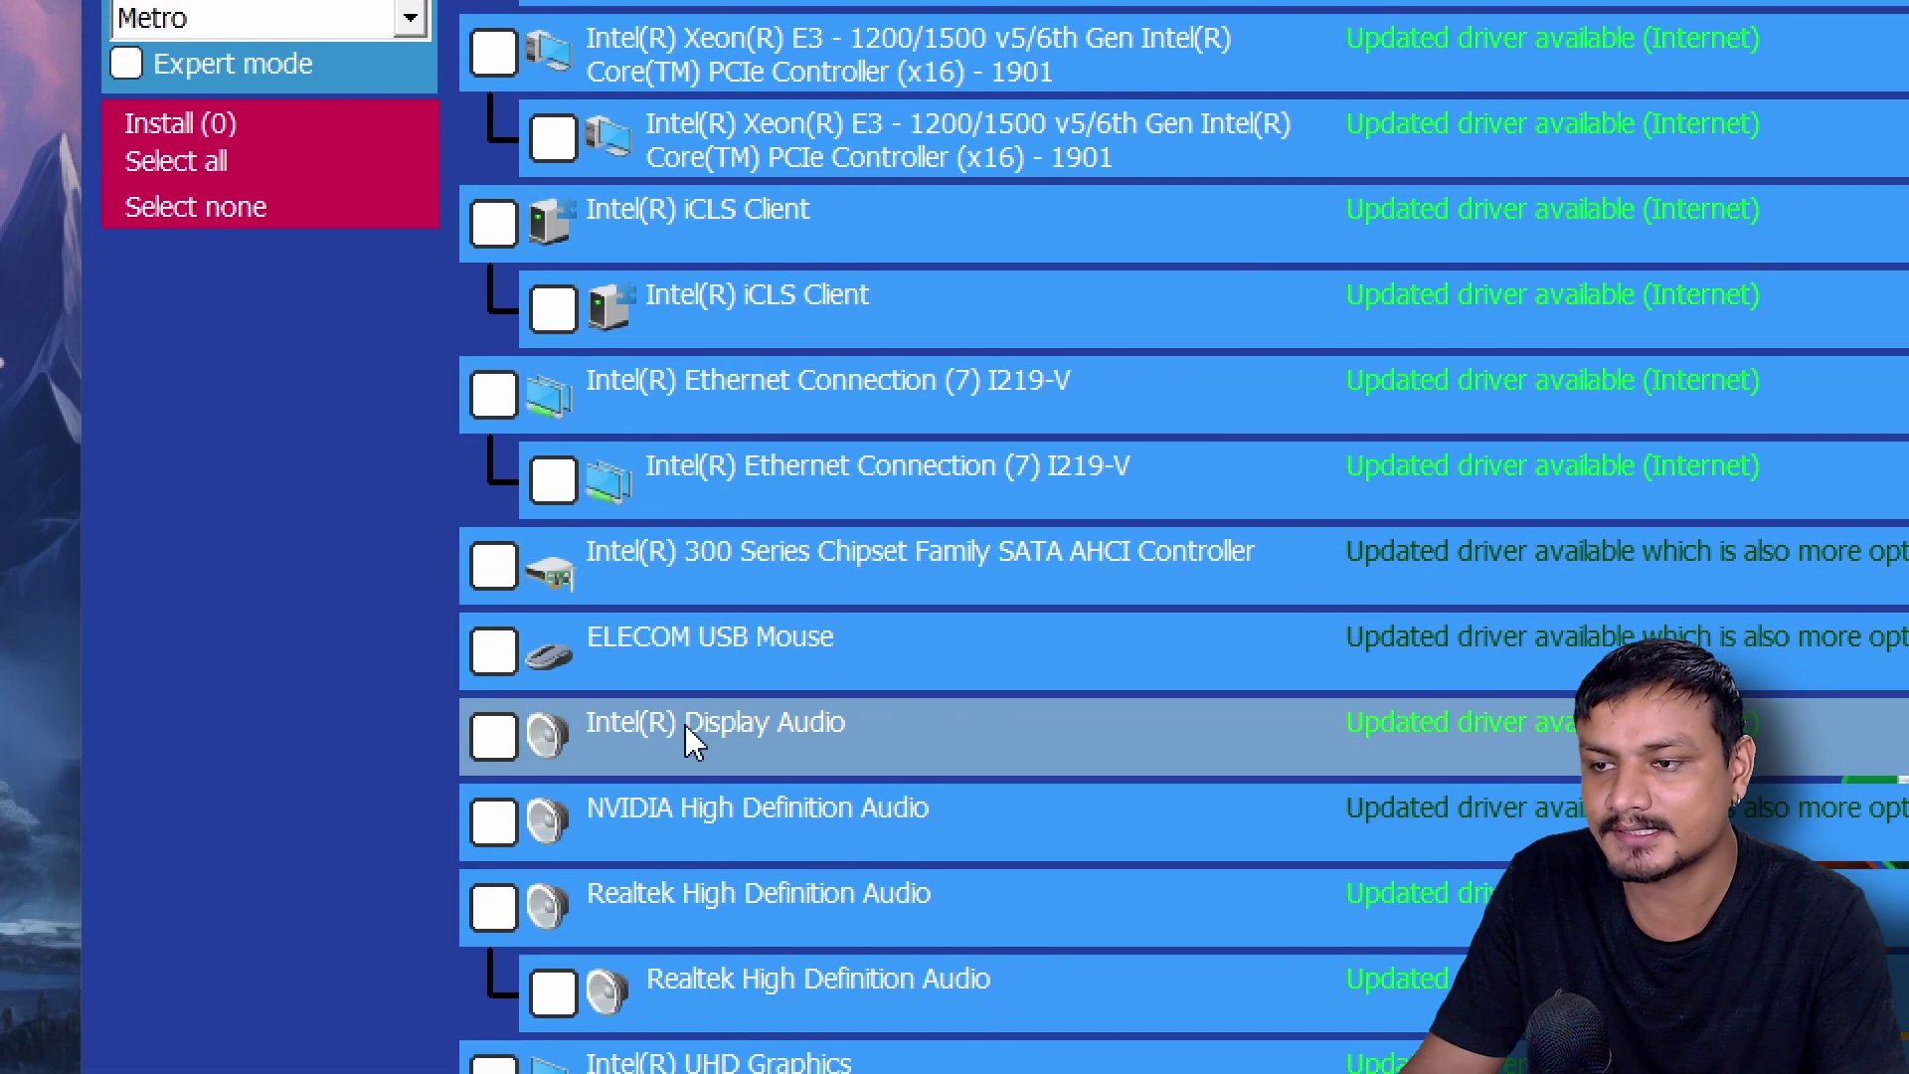
mouse_move(680, 835)
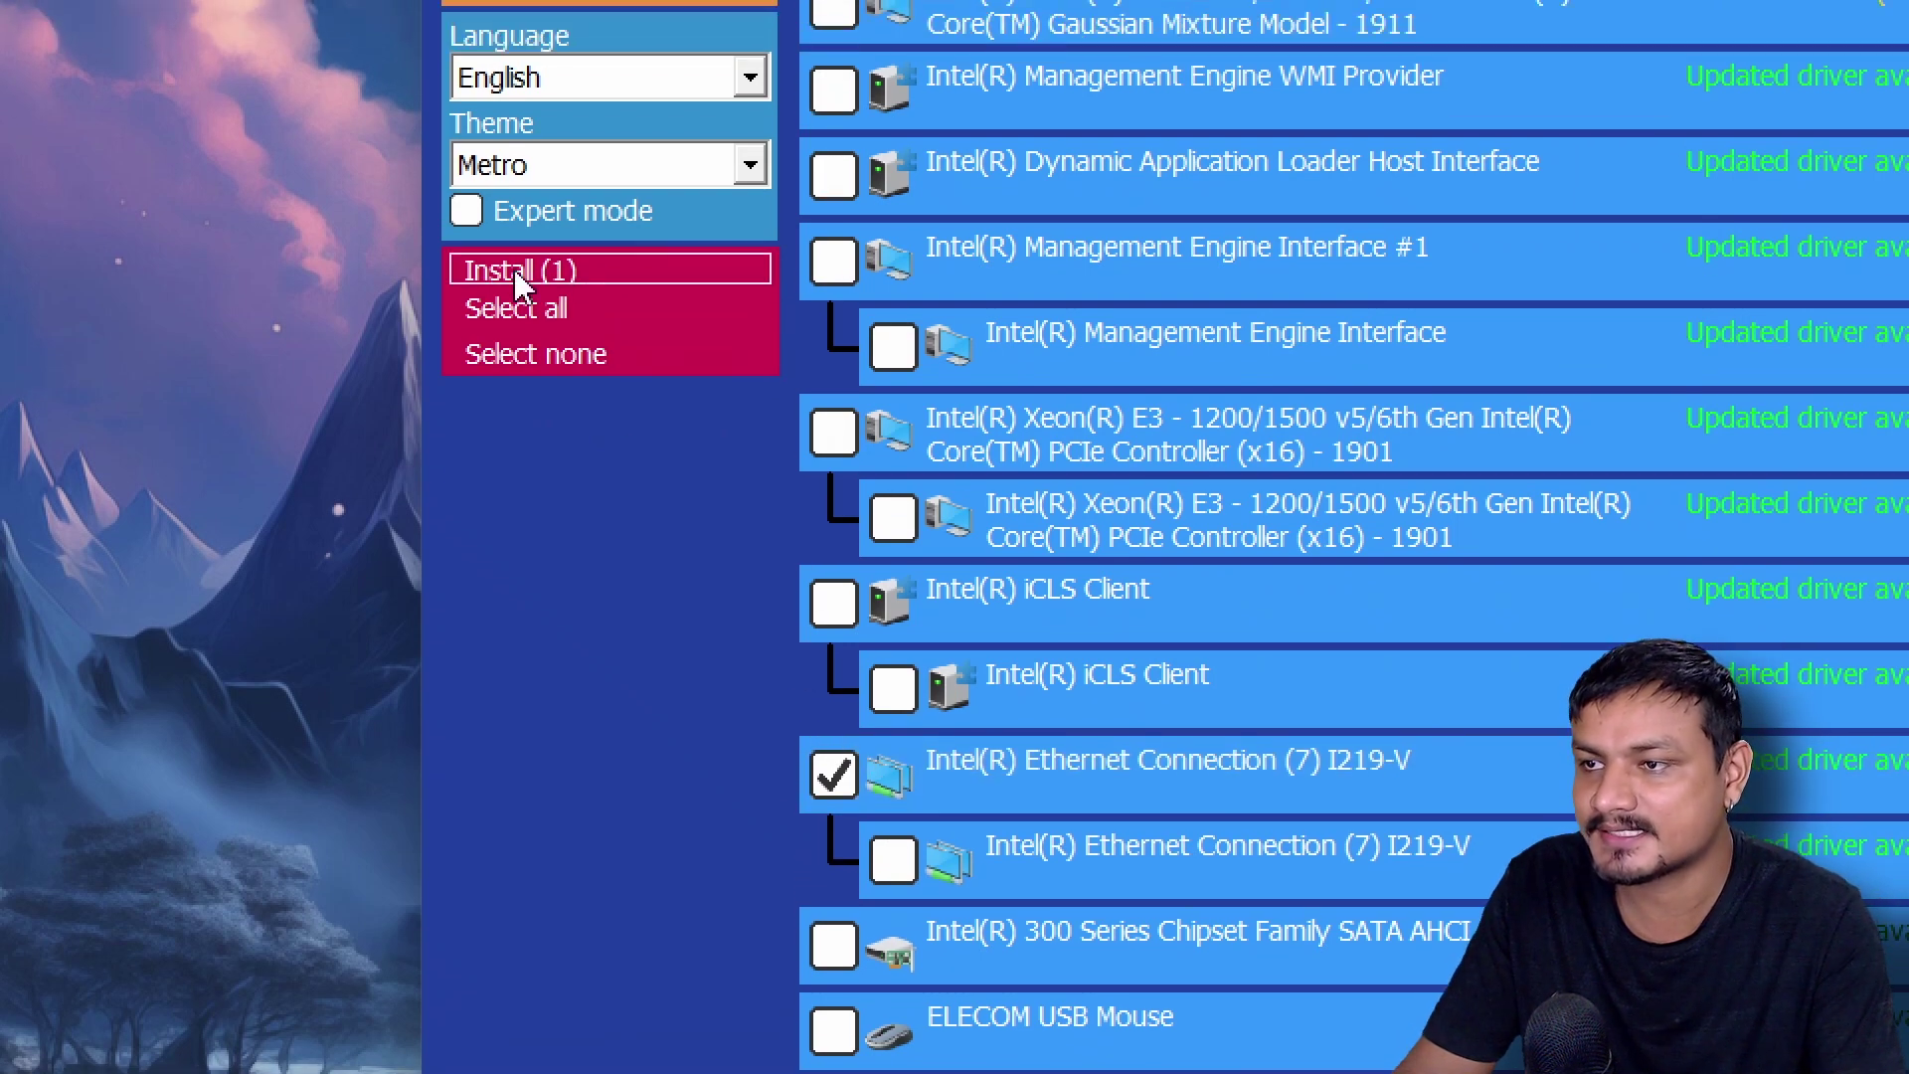
Install the ticked Intel(R) Ethernet Connection (7) I219-V driver and wait for Installation completed
click(515, 271)
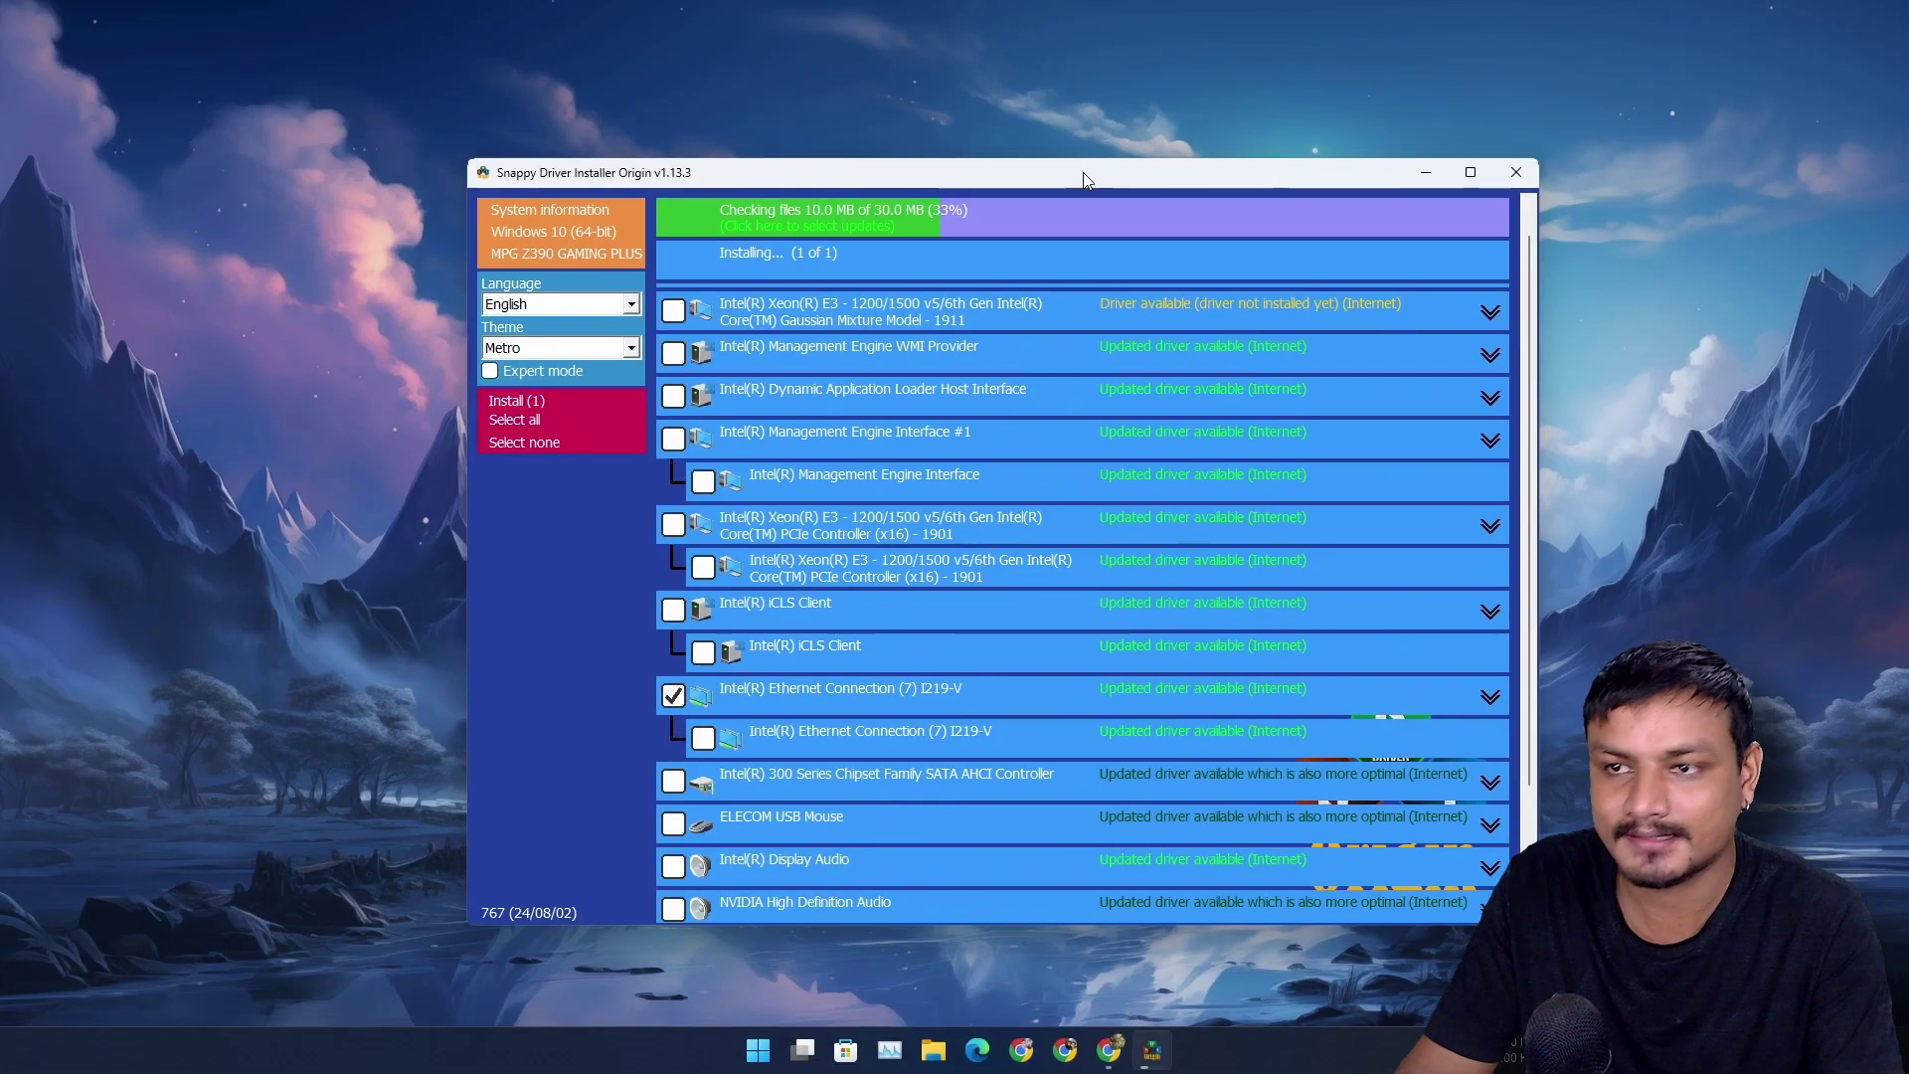
drag(1083, 175, 1058, 166)
mouse_move(907, 217)
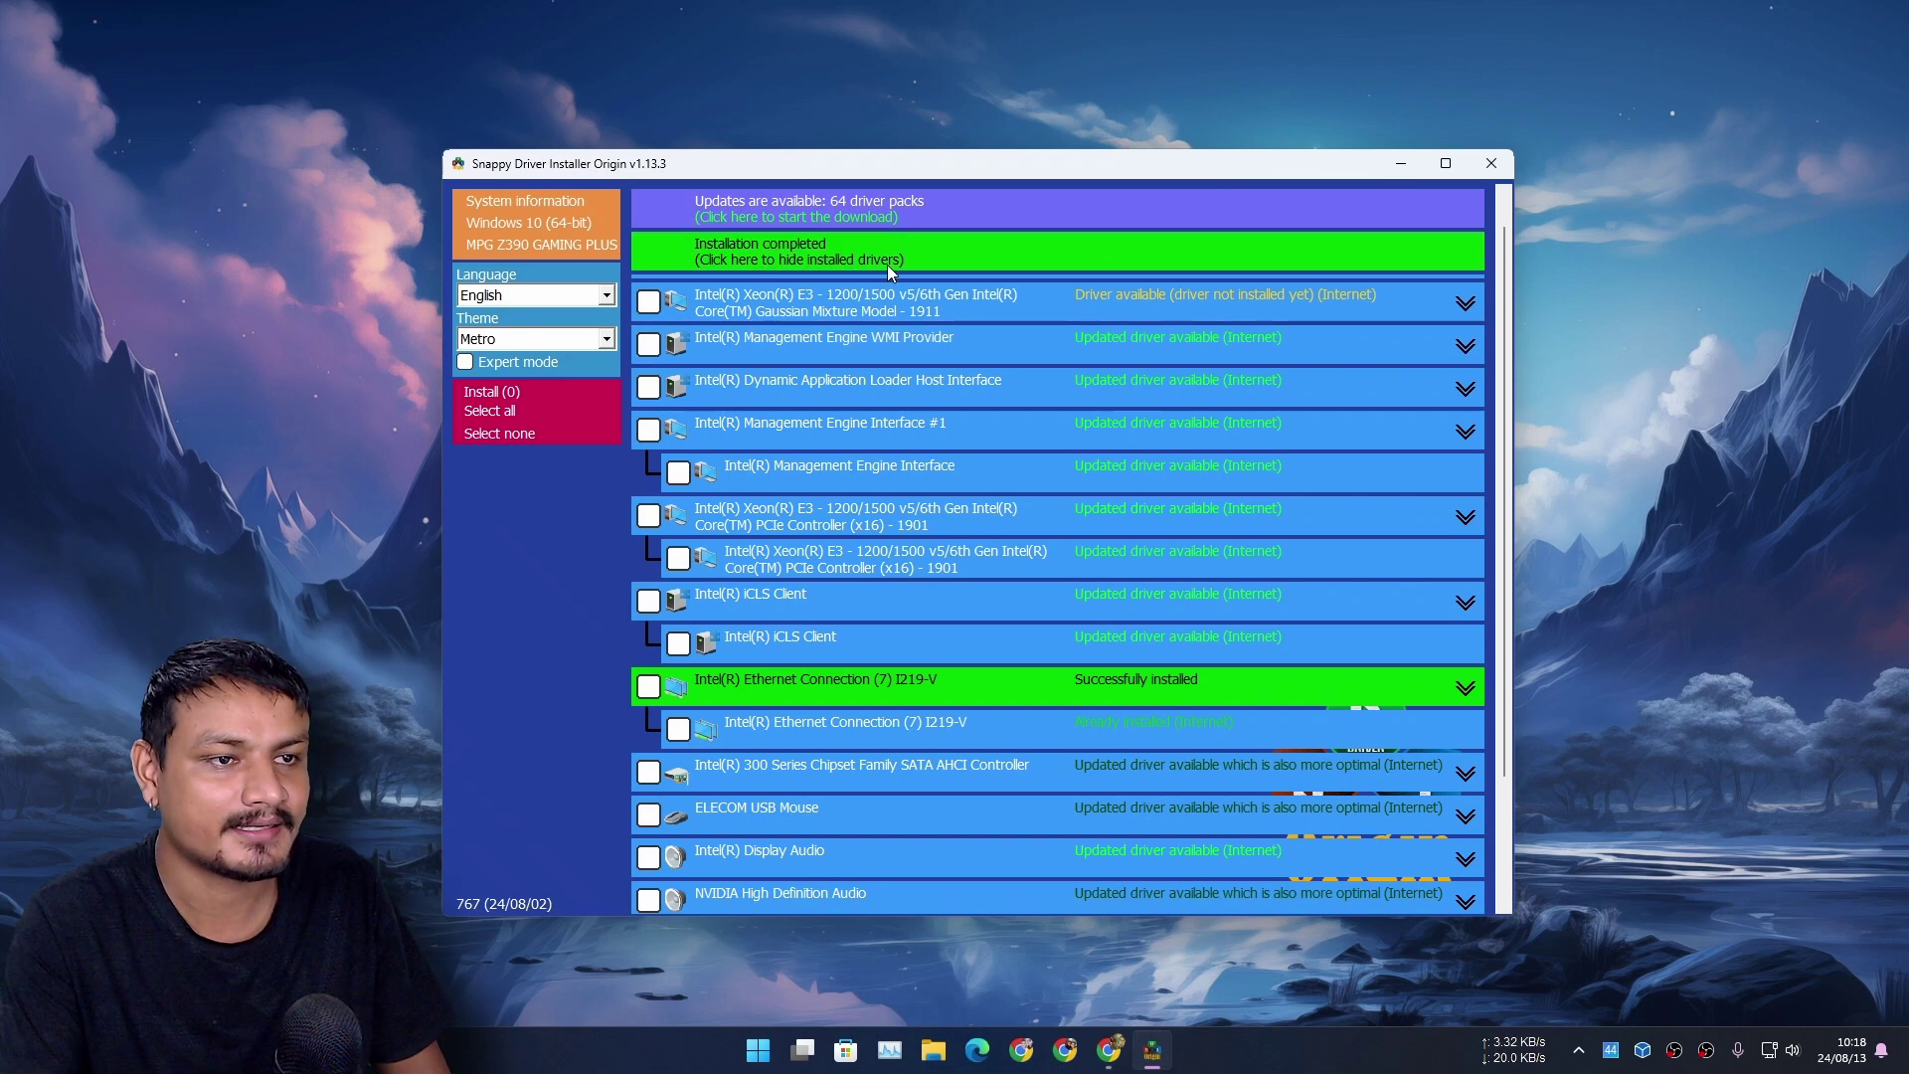
Hide the installed Ethernet driver rows and review remaining updates like Intel(R) iCLS Client and Realtek Audio
click(761, 260)
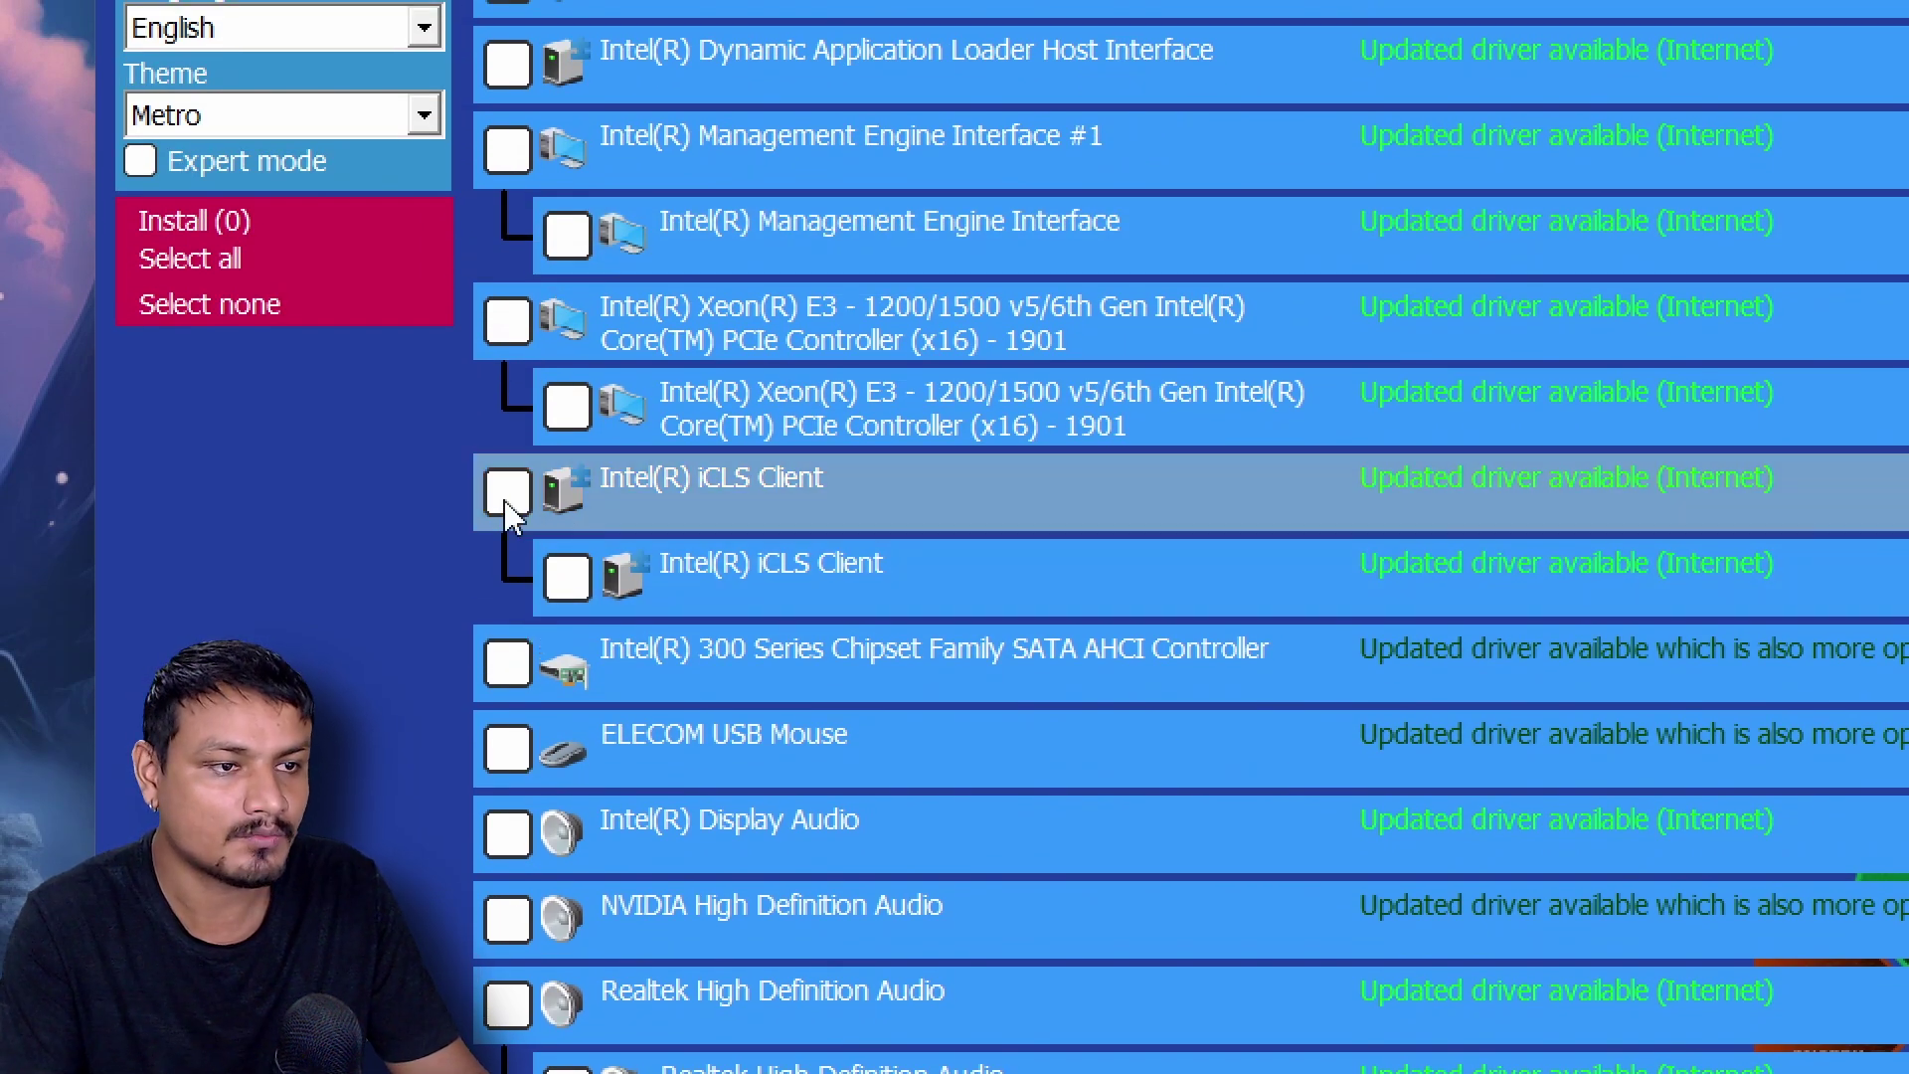
scroll(507, 512, up, 2)
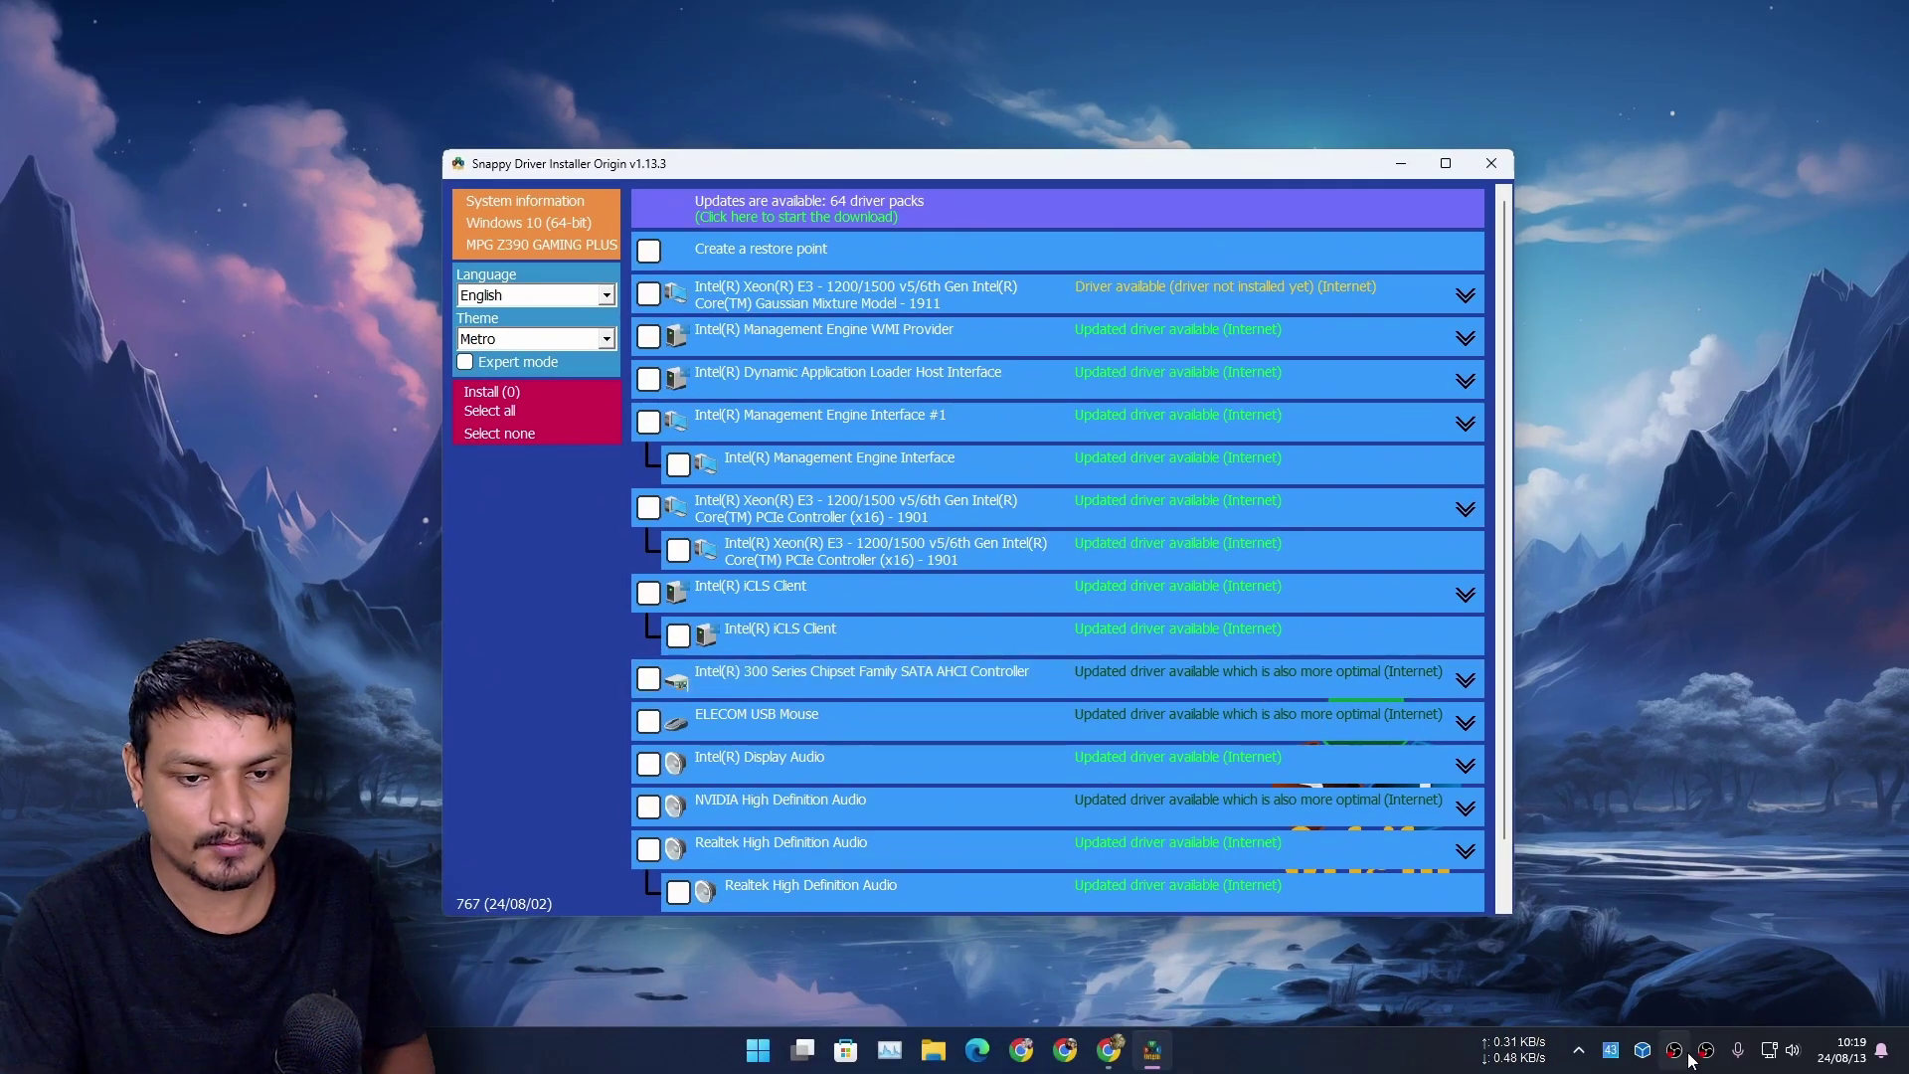
click(1706, 1050)
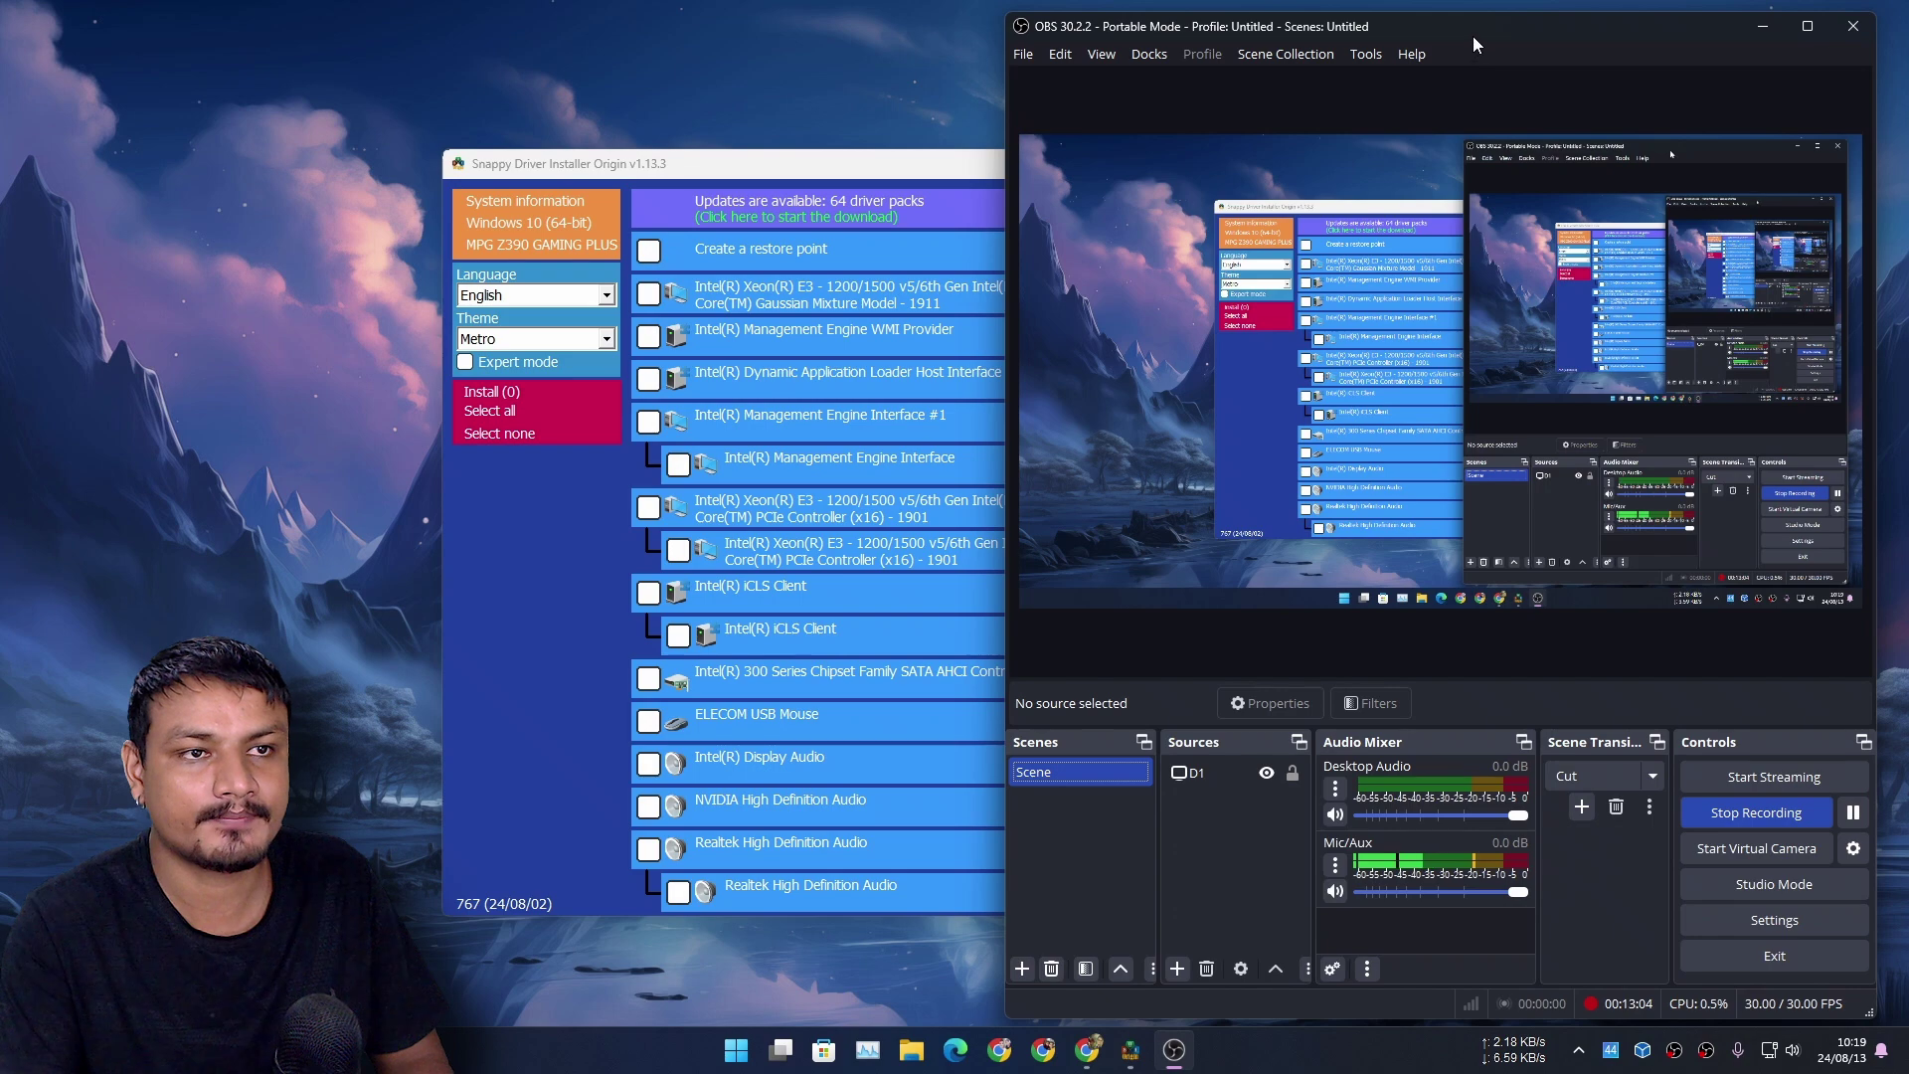
drag(1472, 35, 869, 41)
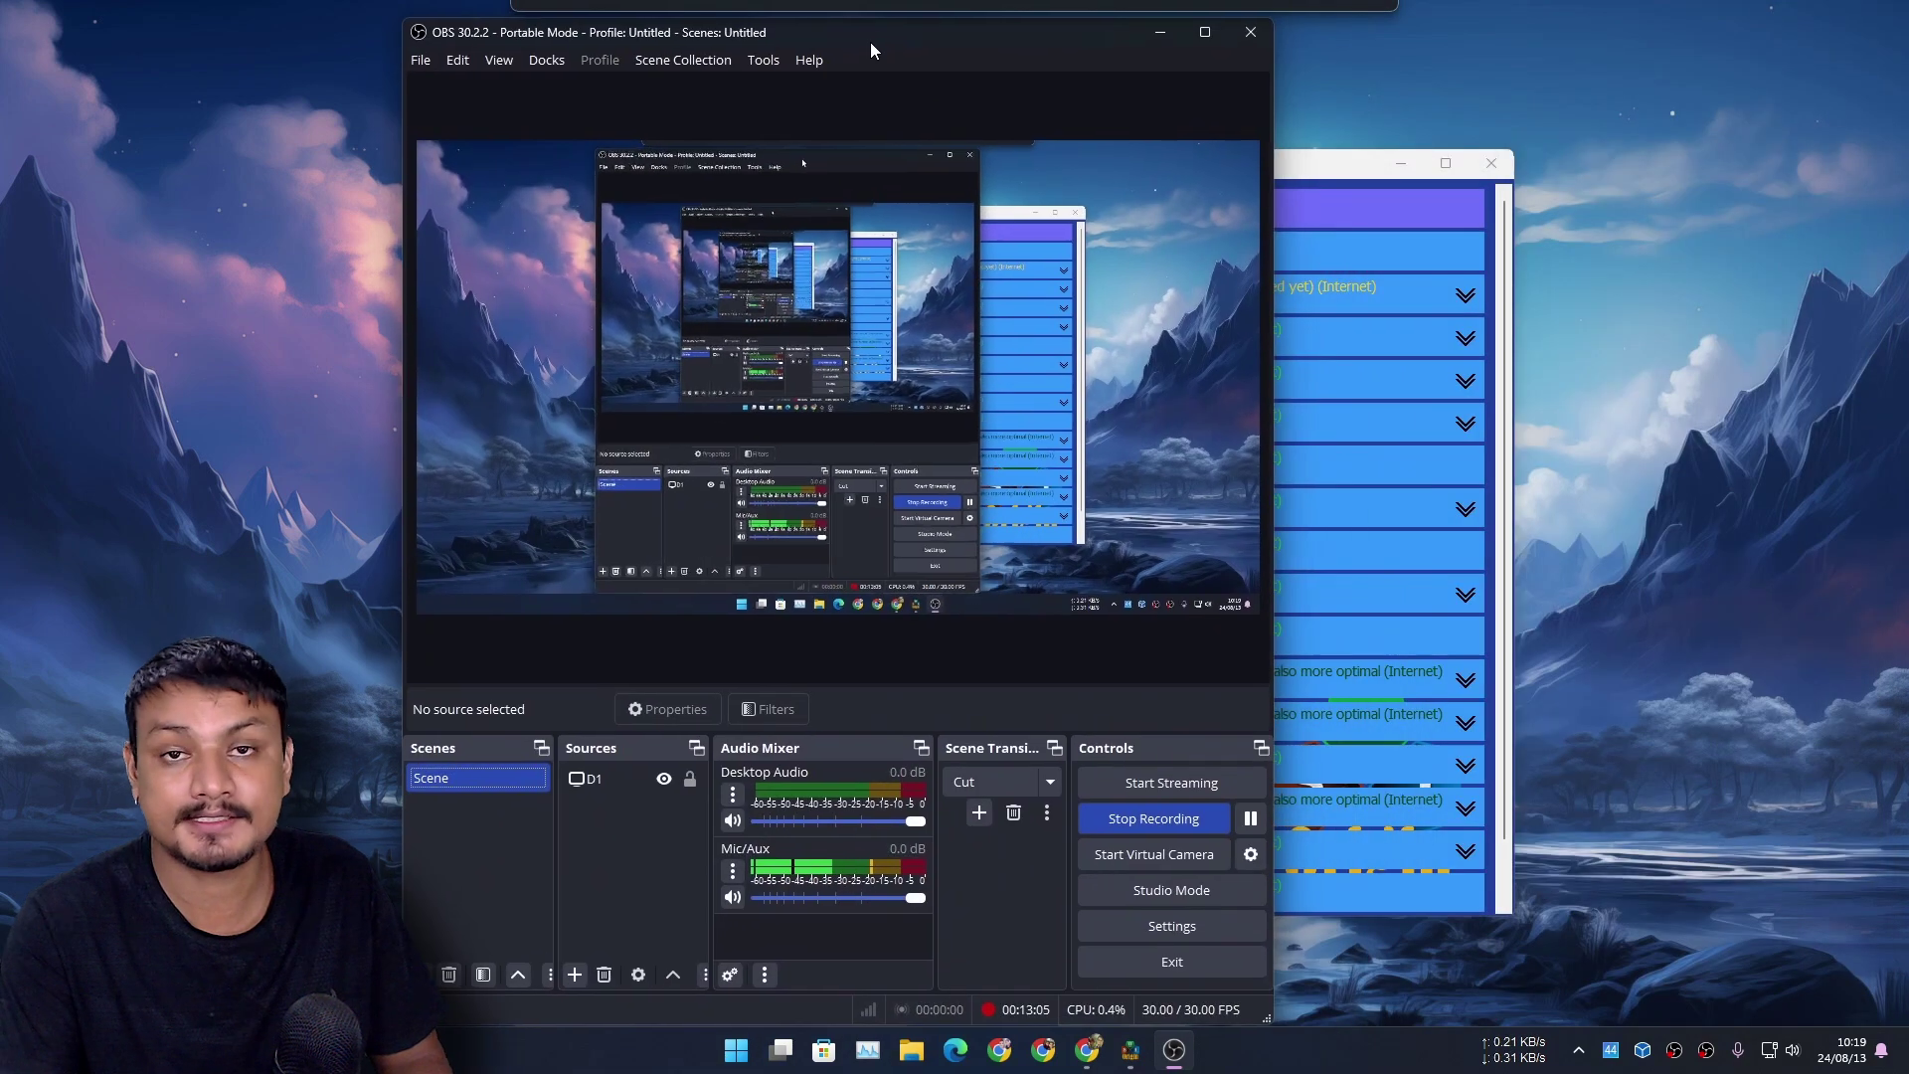
click(1179, 929)
click(662, 235)
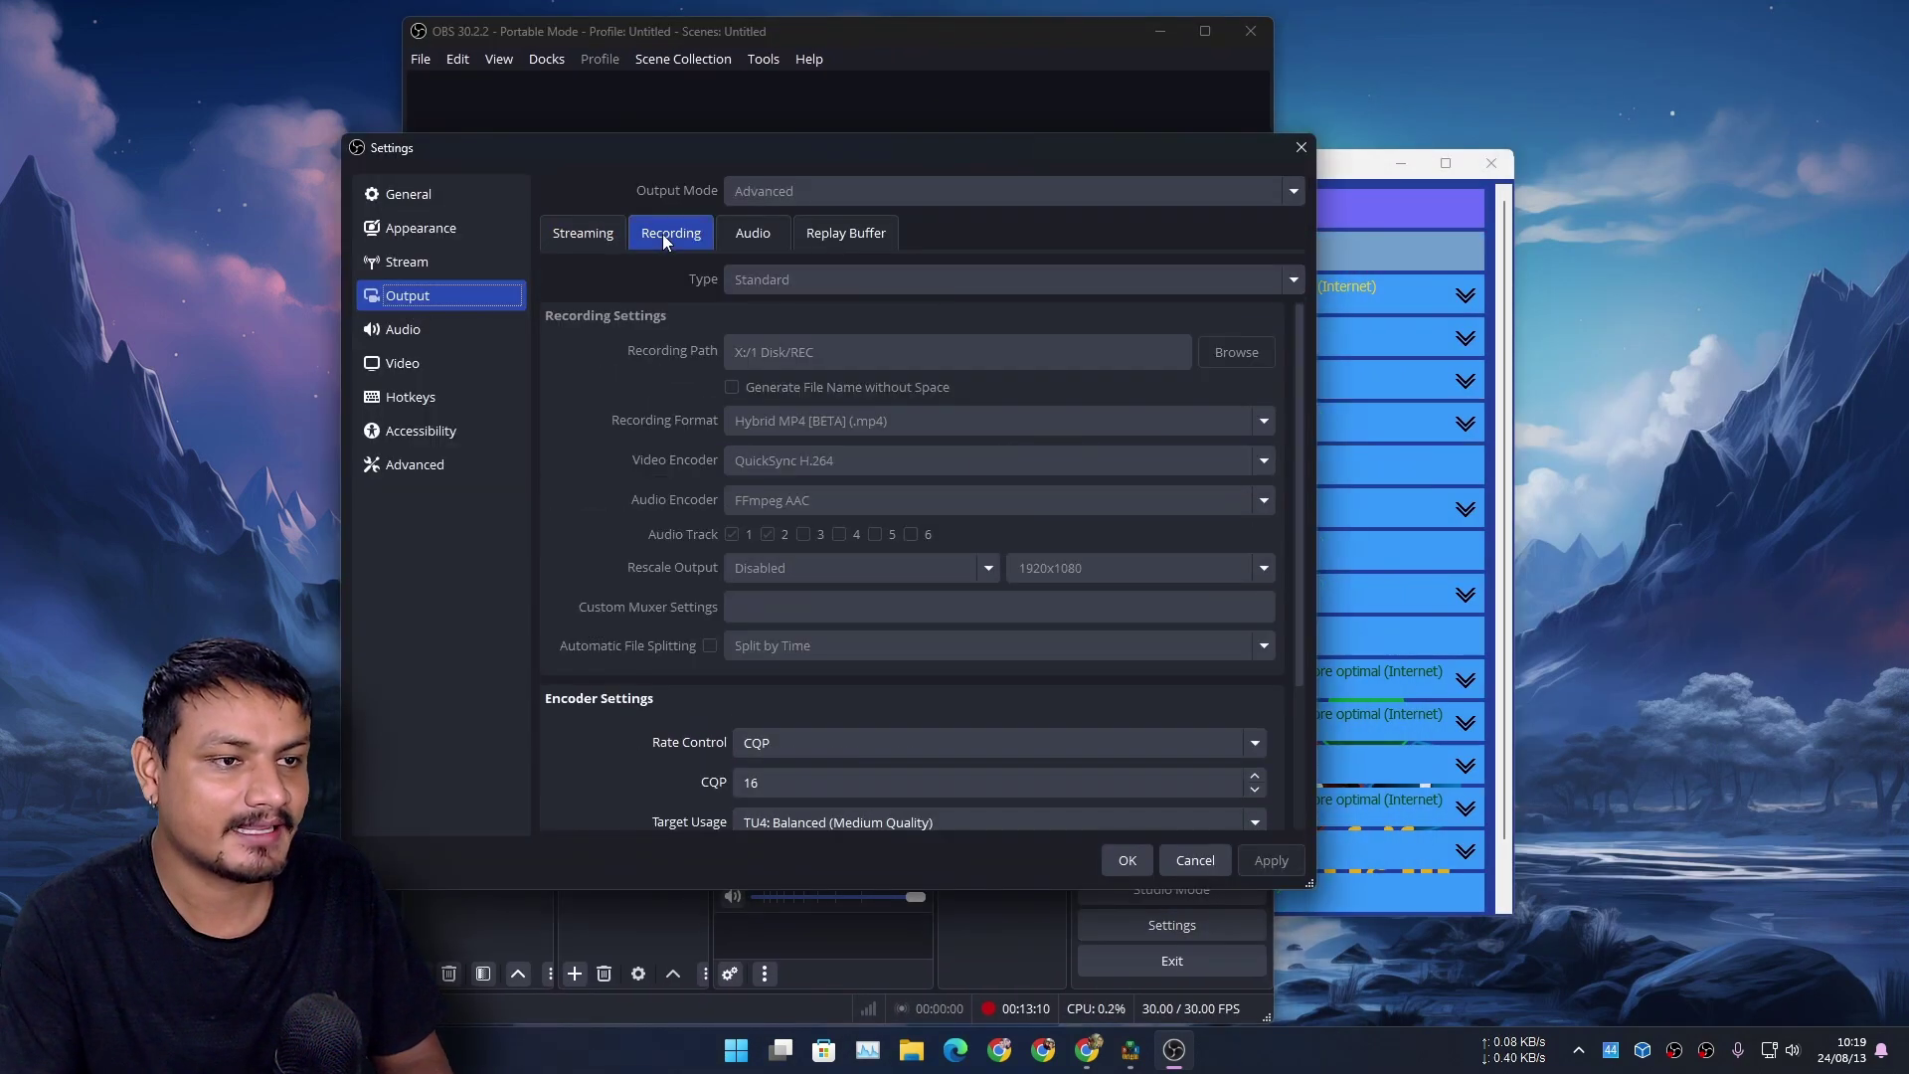
scroll(915, 706, down, 1)
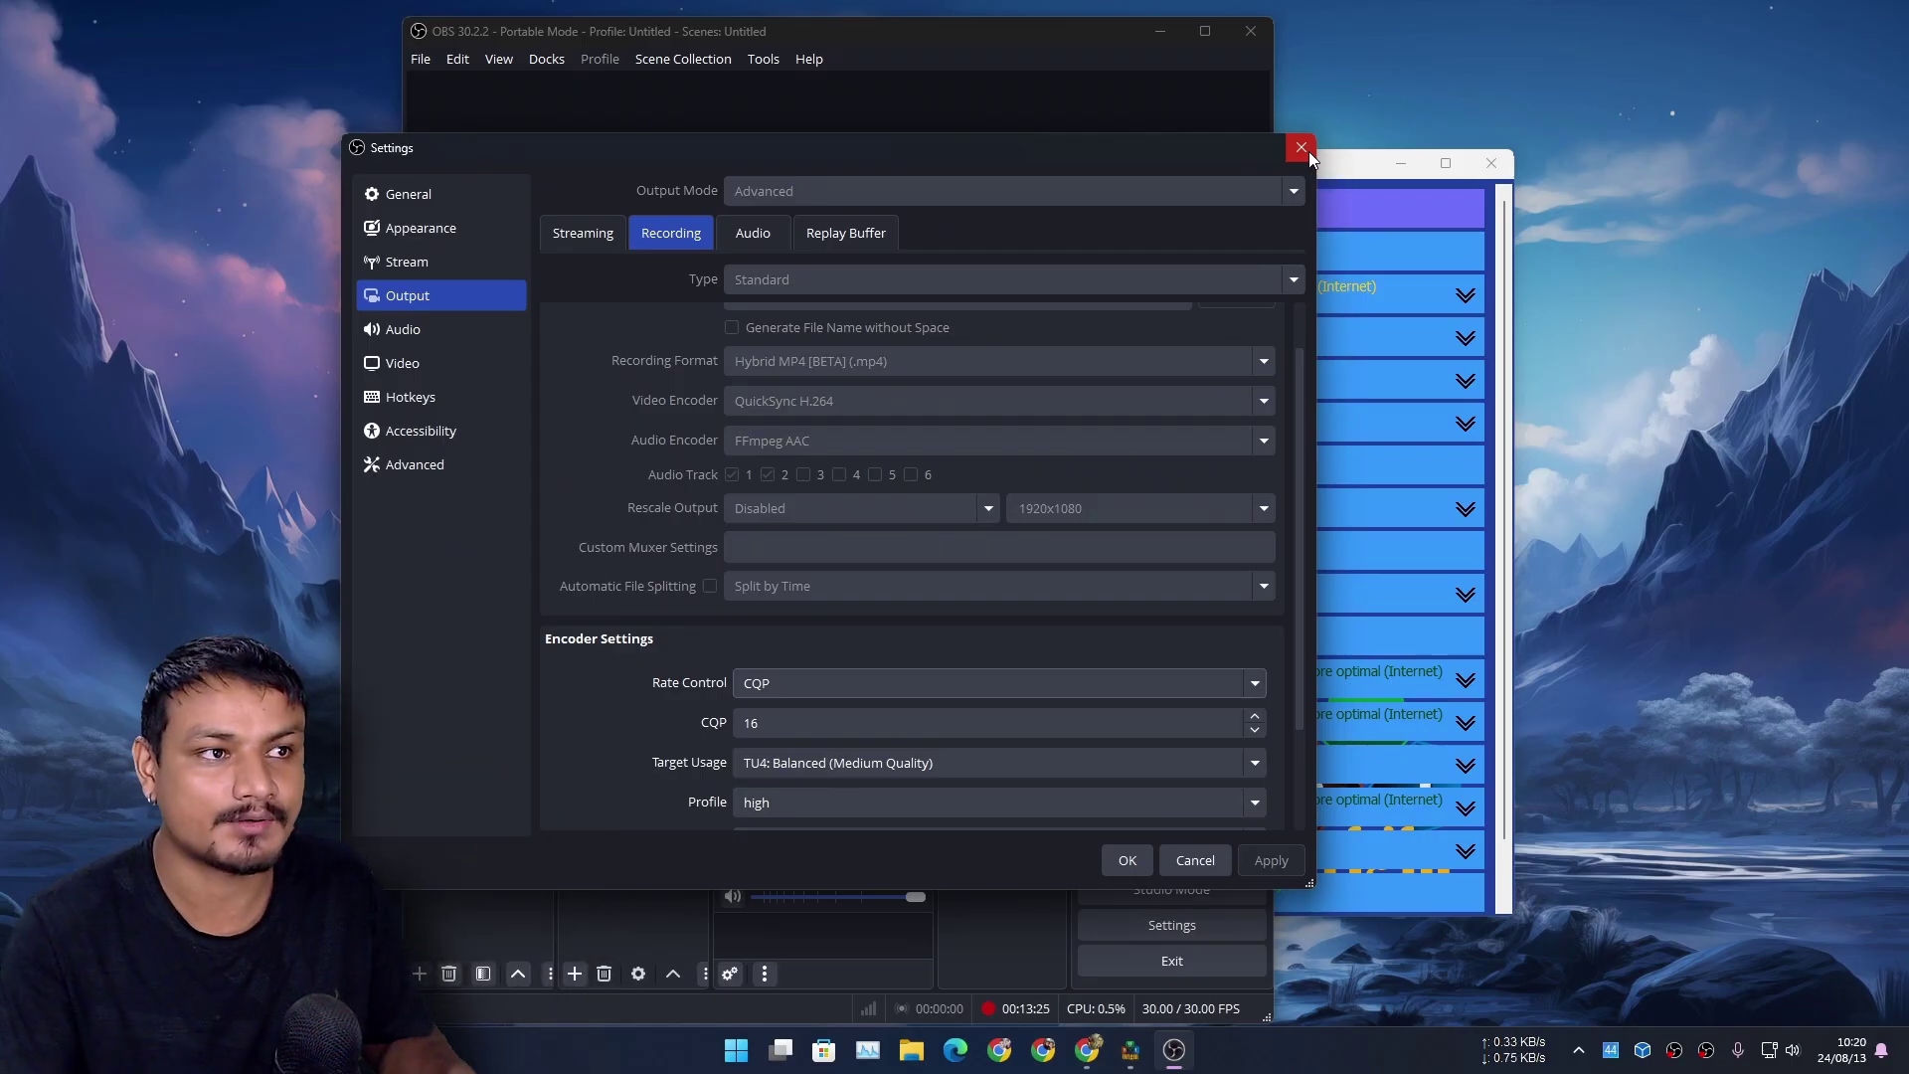
click(1302, 147)
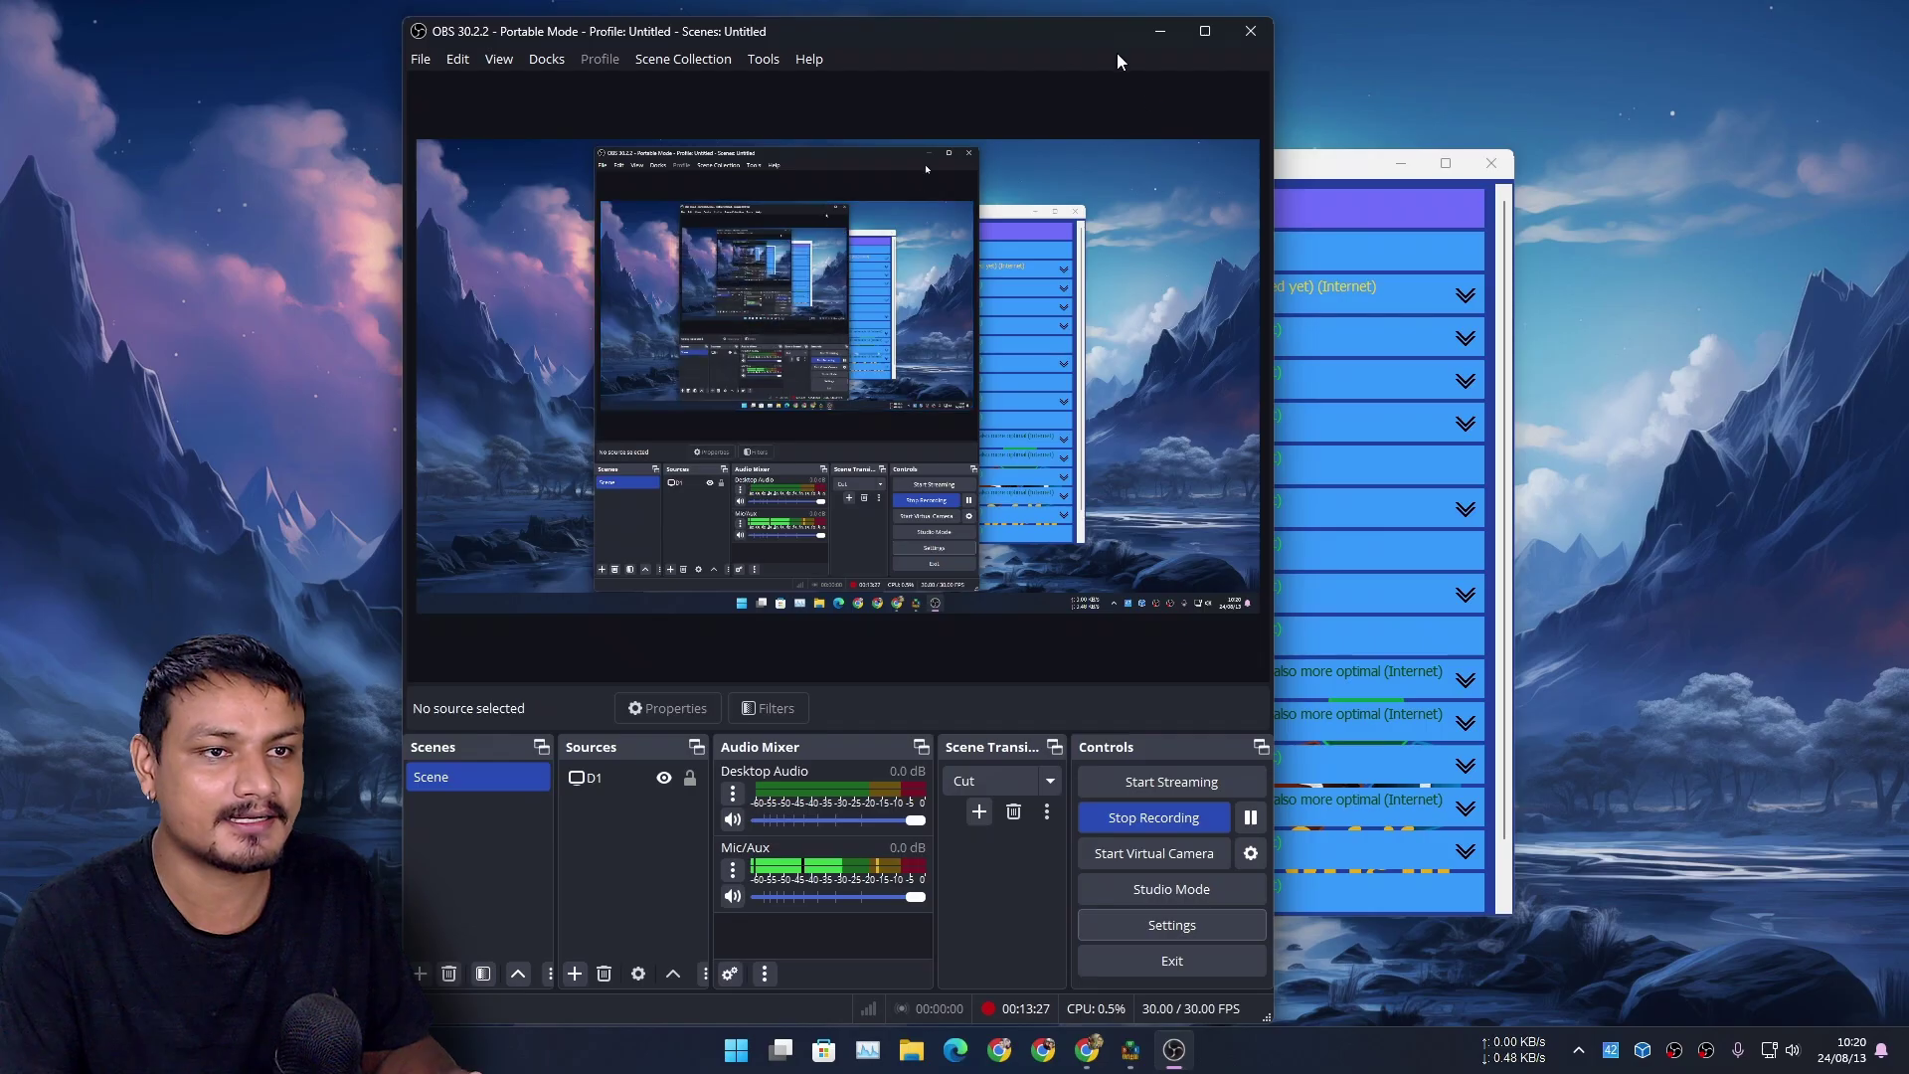
drag(970, 39, 983, 142)
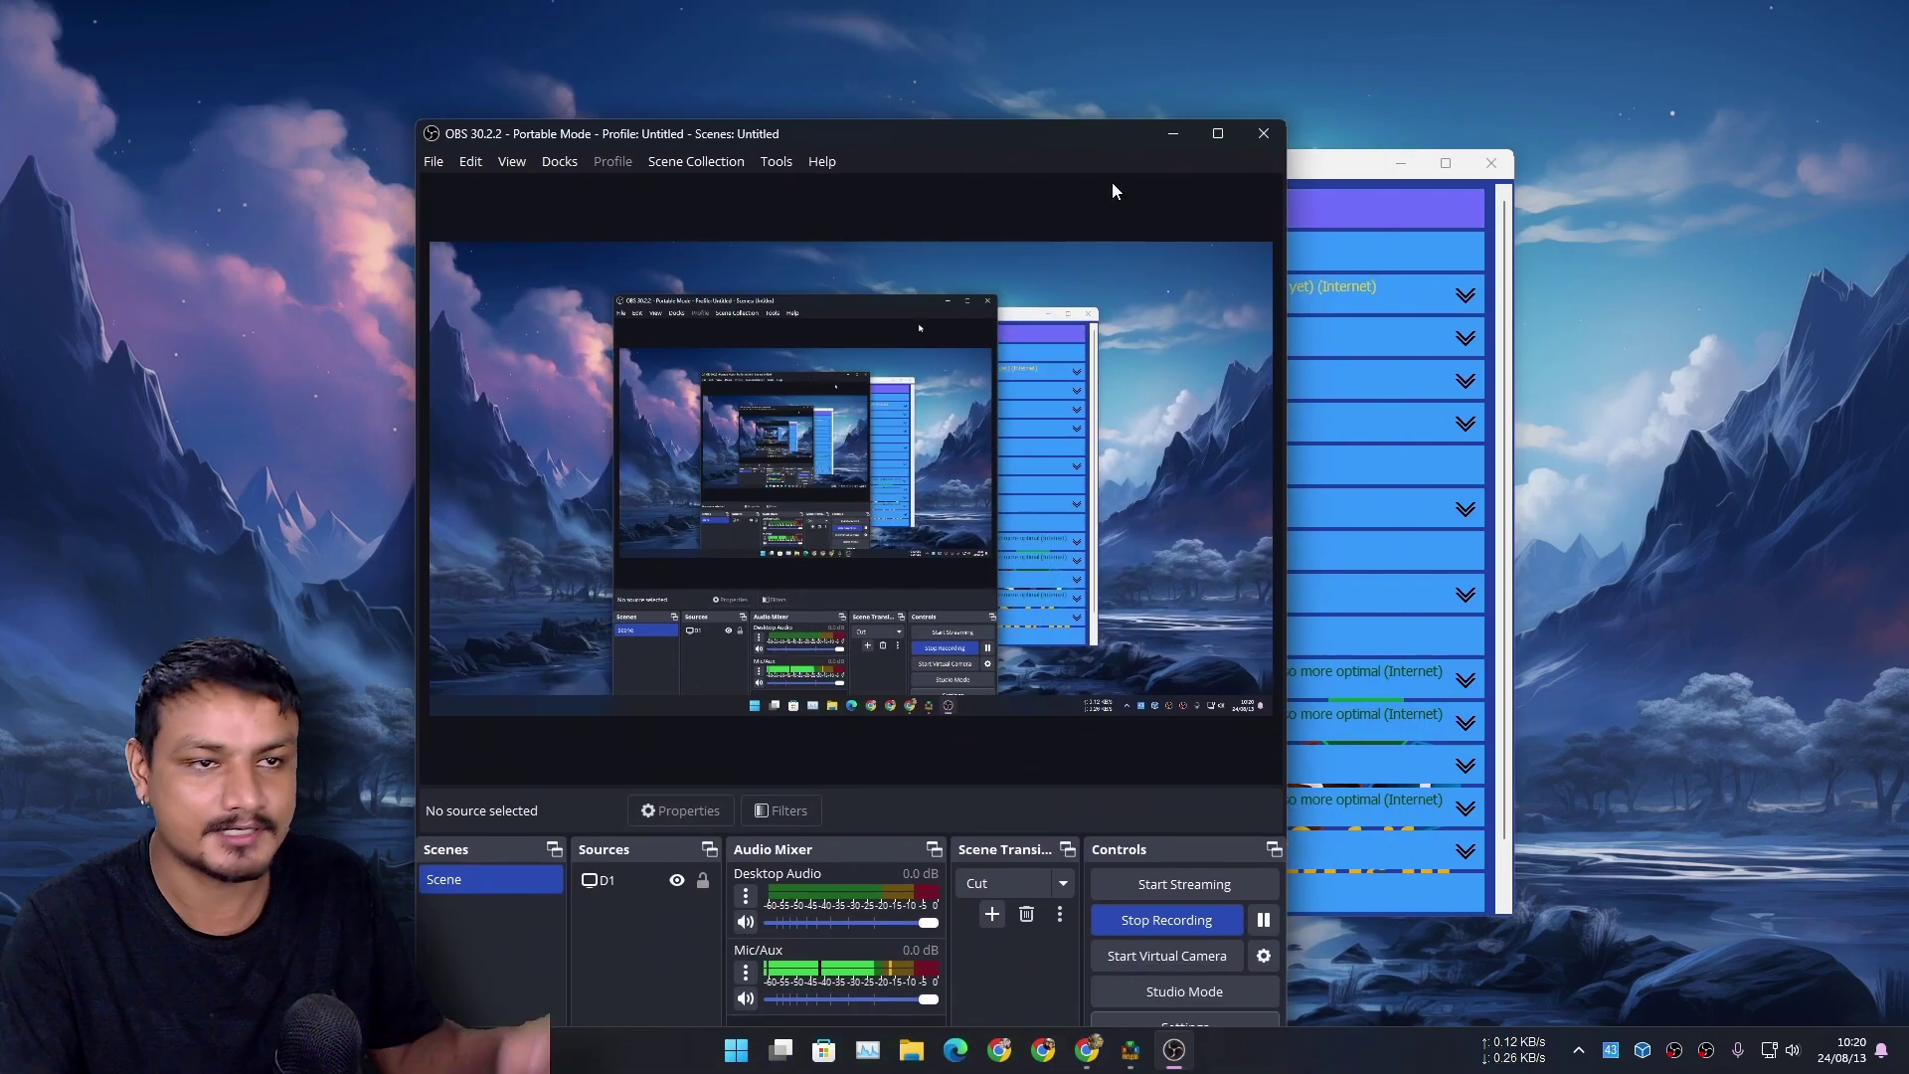
click(1170, 132)
drag(1088, 181, 1016, 134)
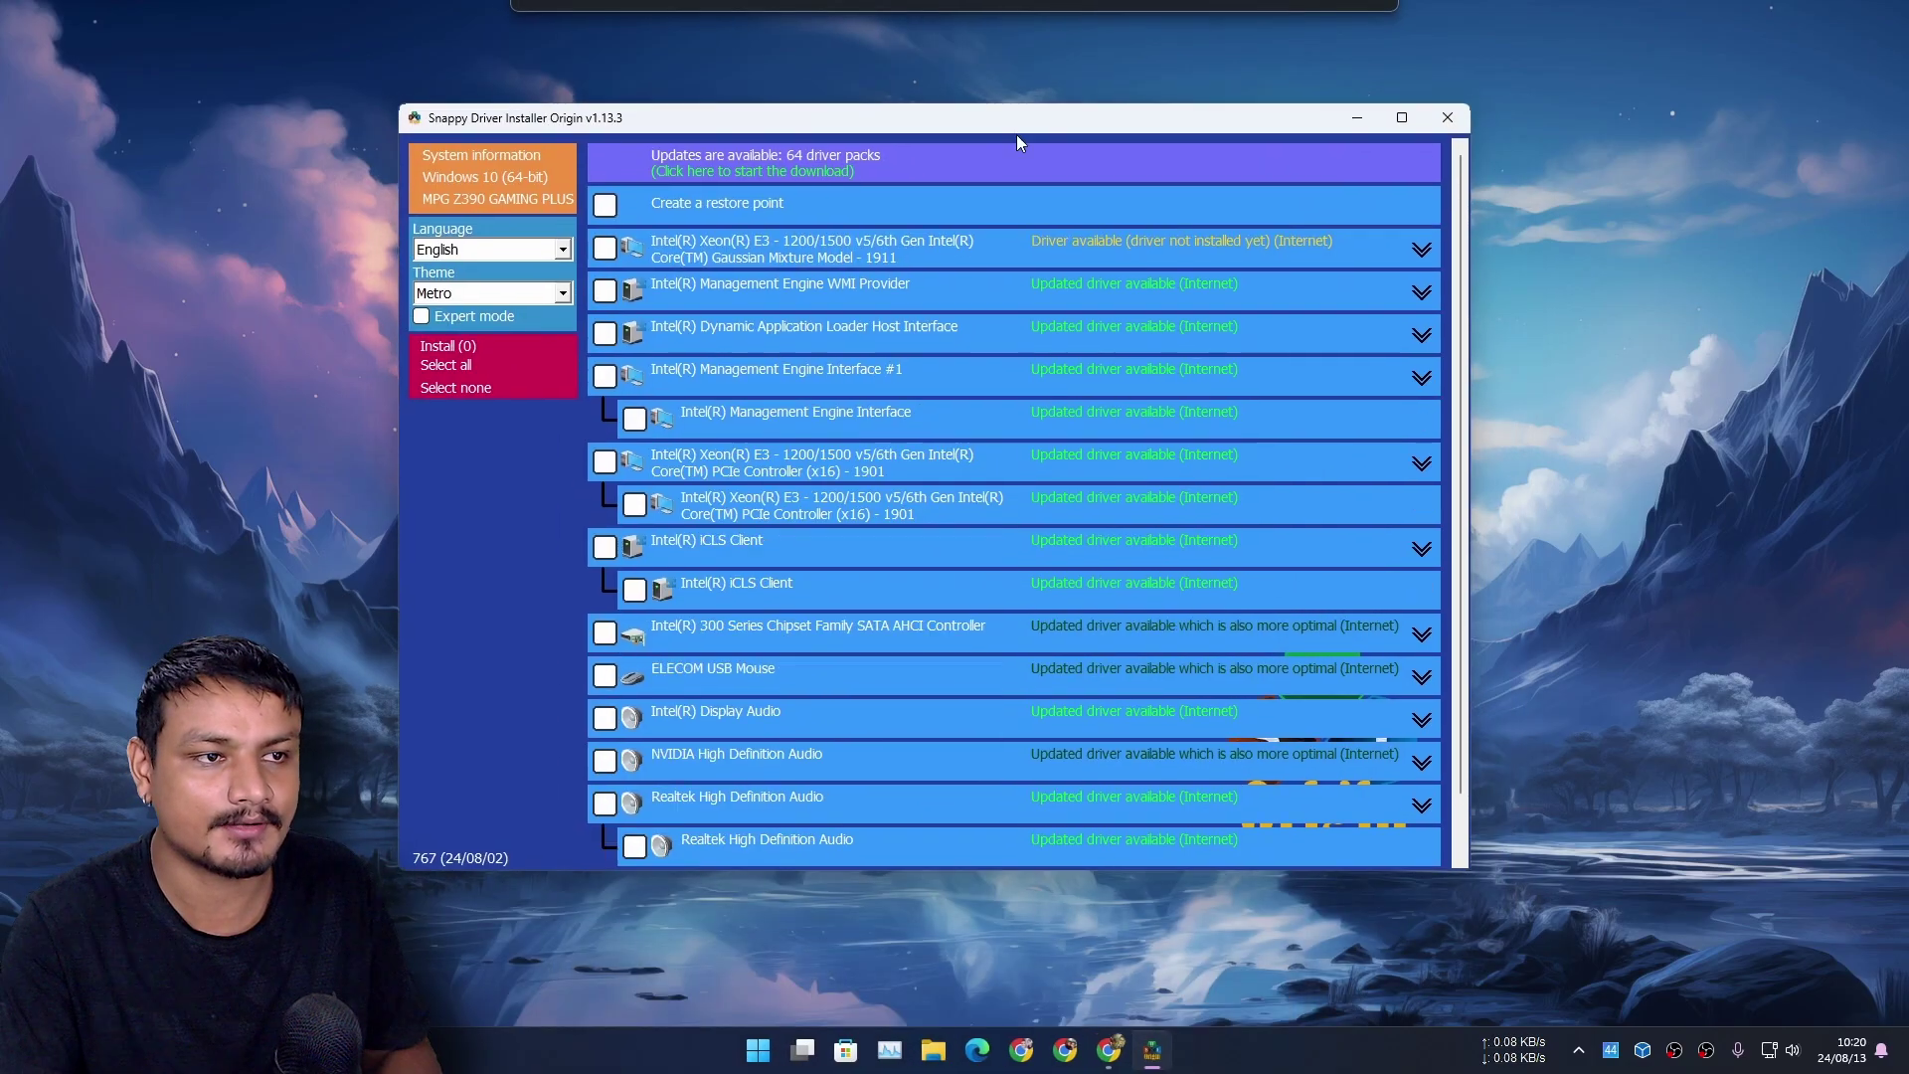
scroll(916, 503, down, 2)
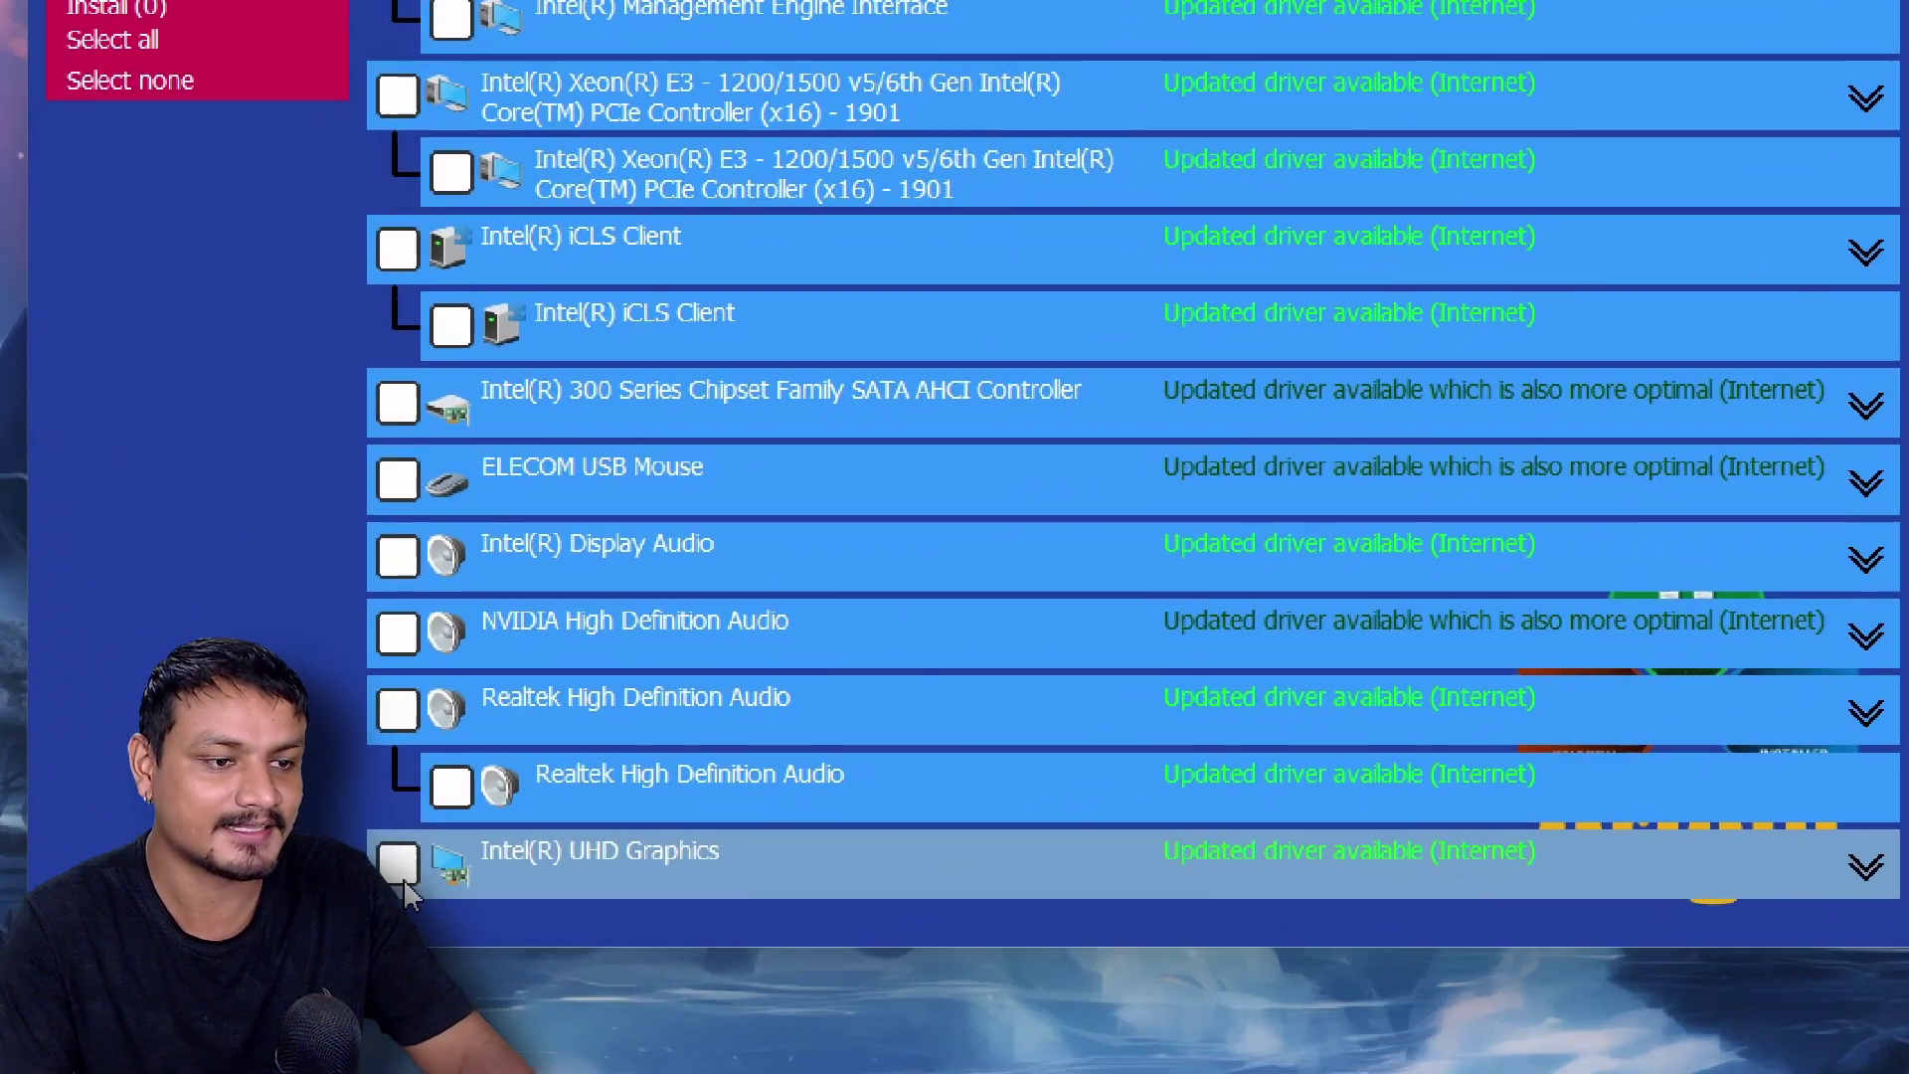
scroll(905, 746, up, 2)
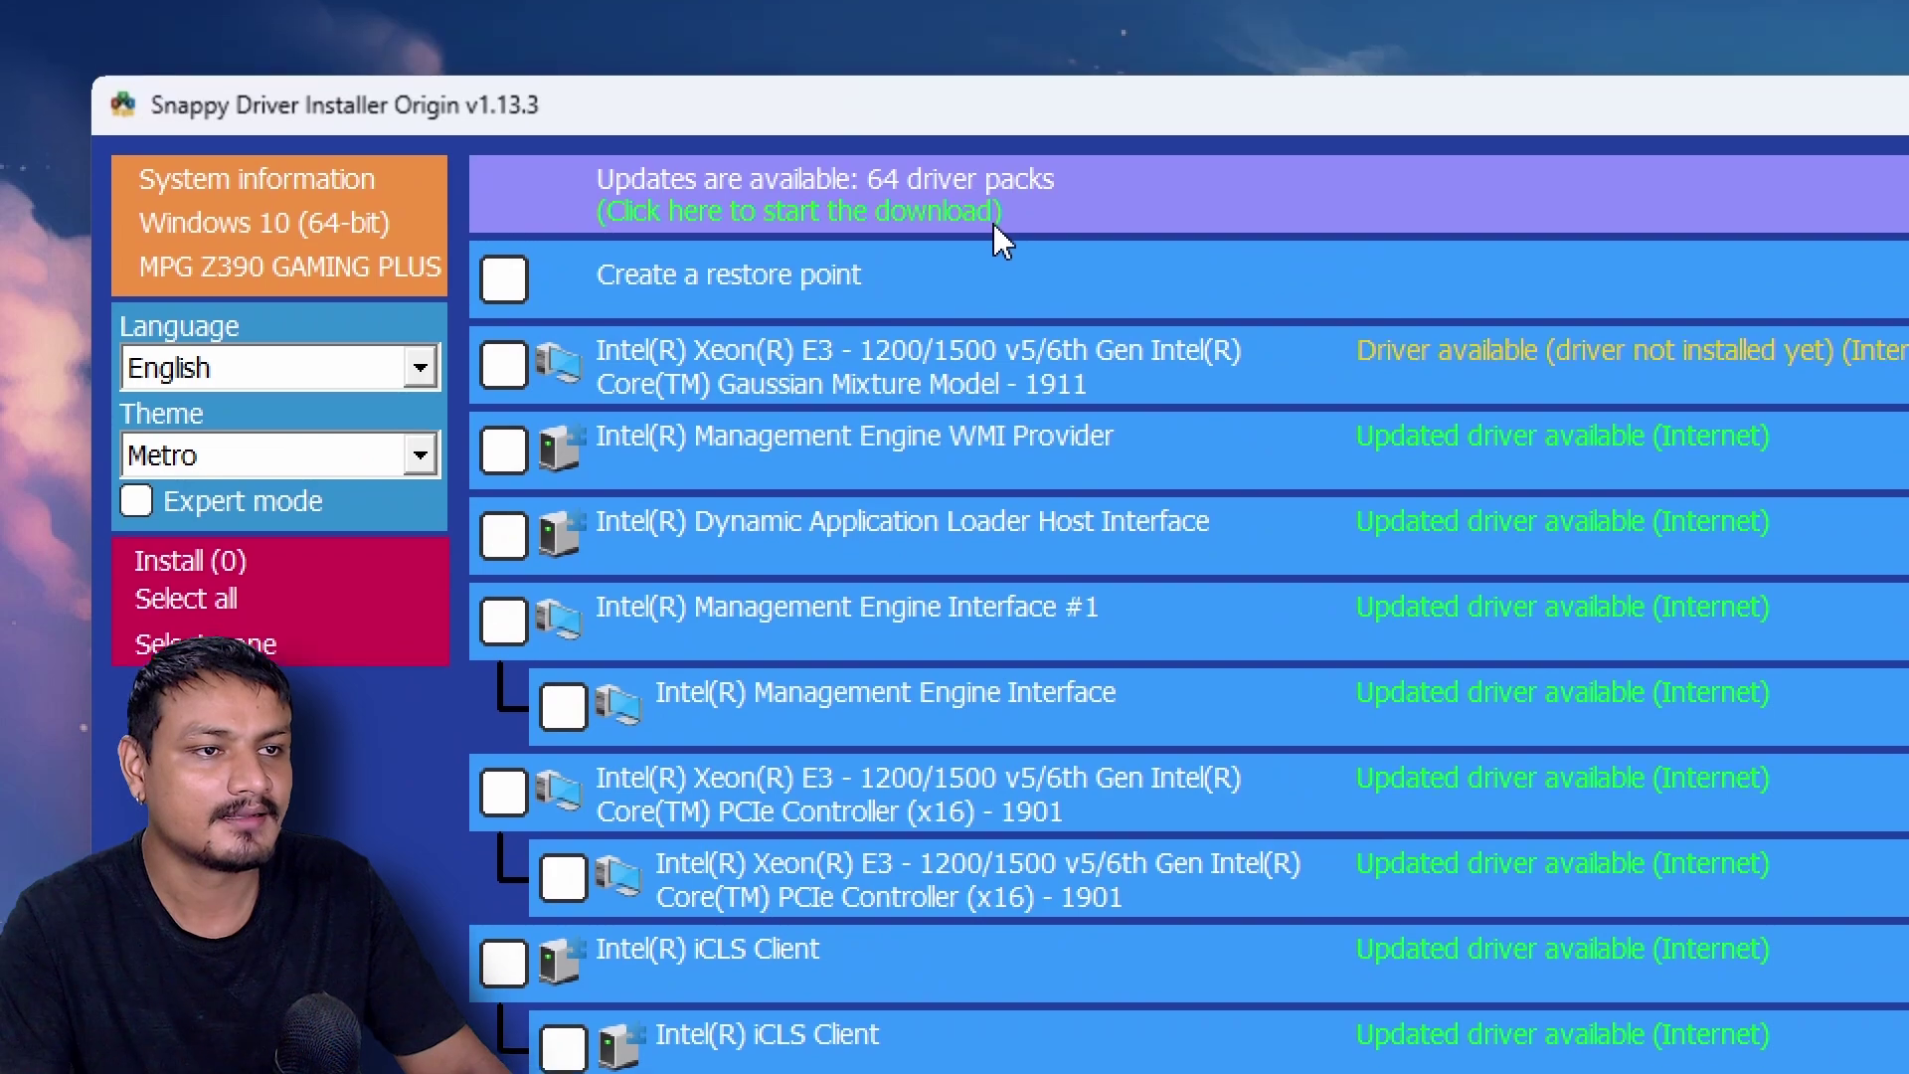
scroll(875, 497, down, 2)
mouse_move(961, 730)
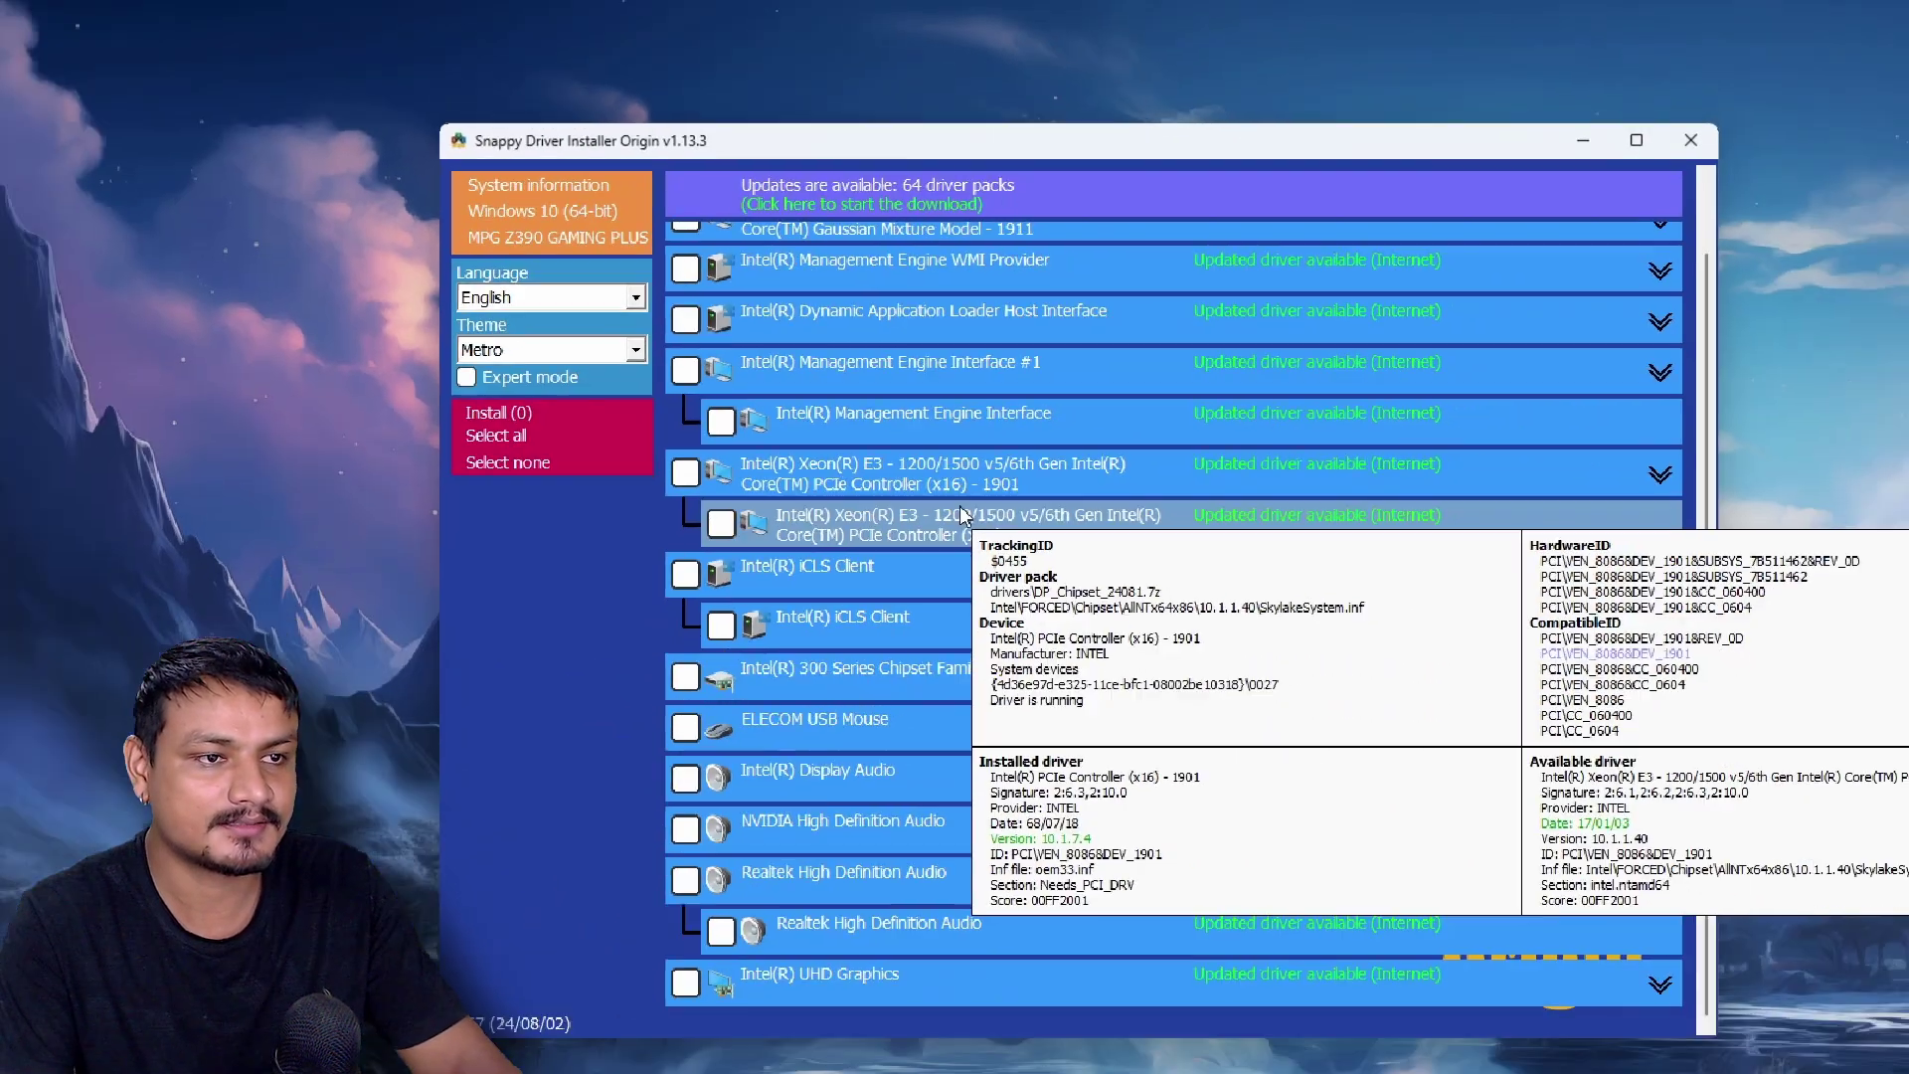
scroll(945, 512, up, 1)
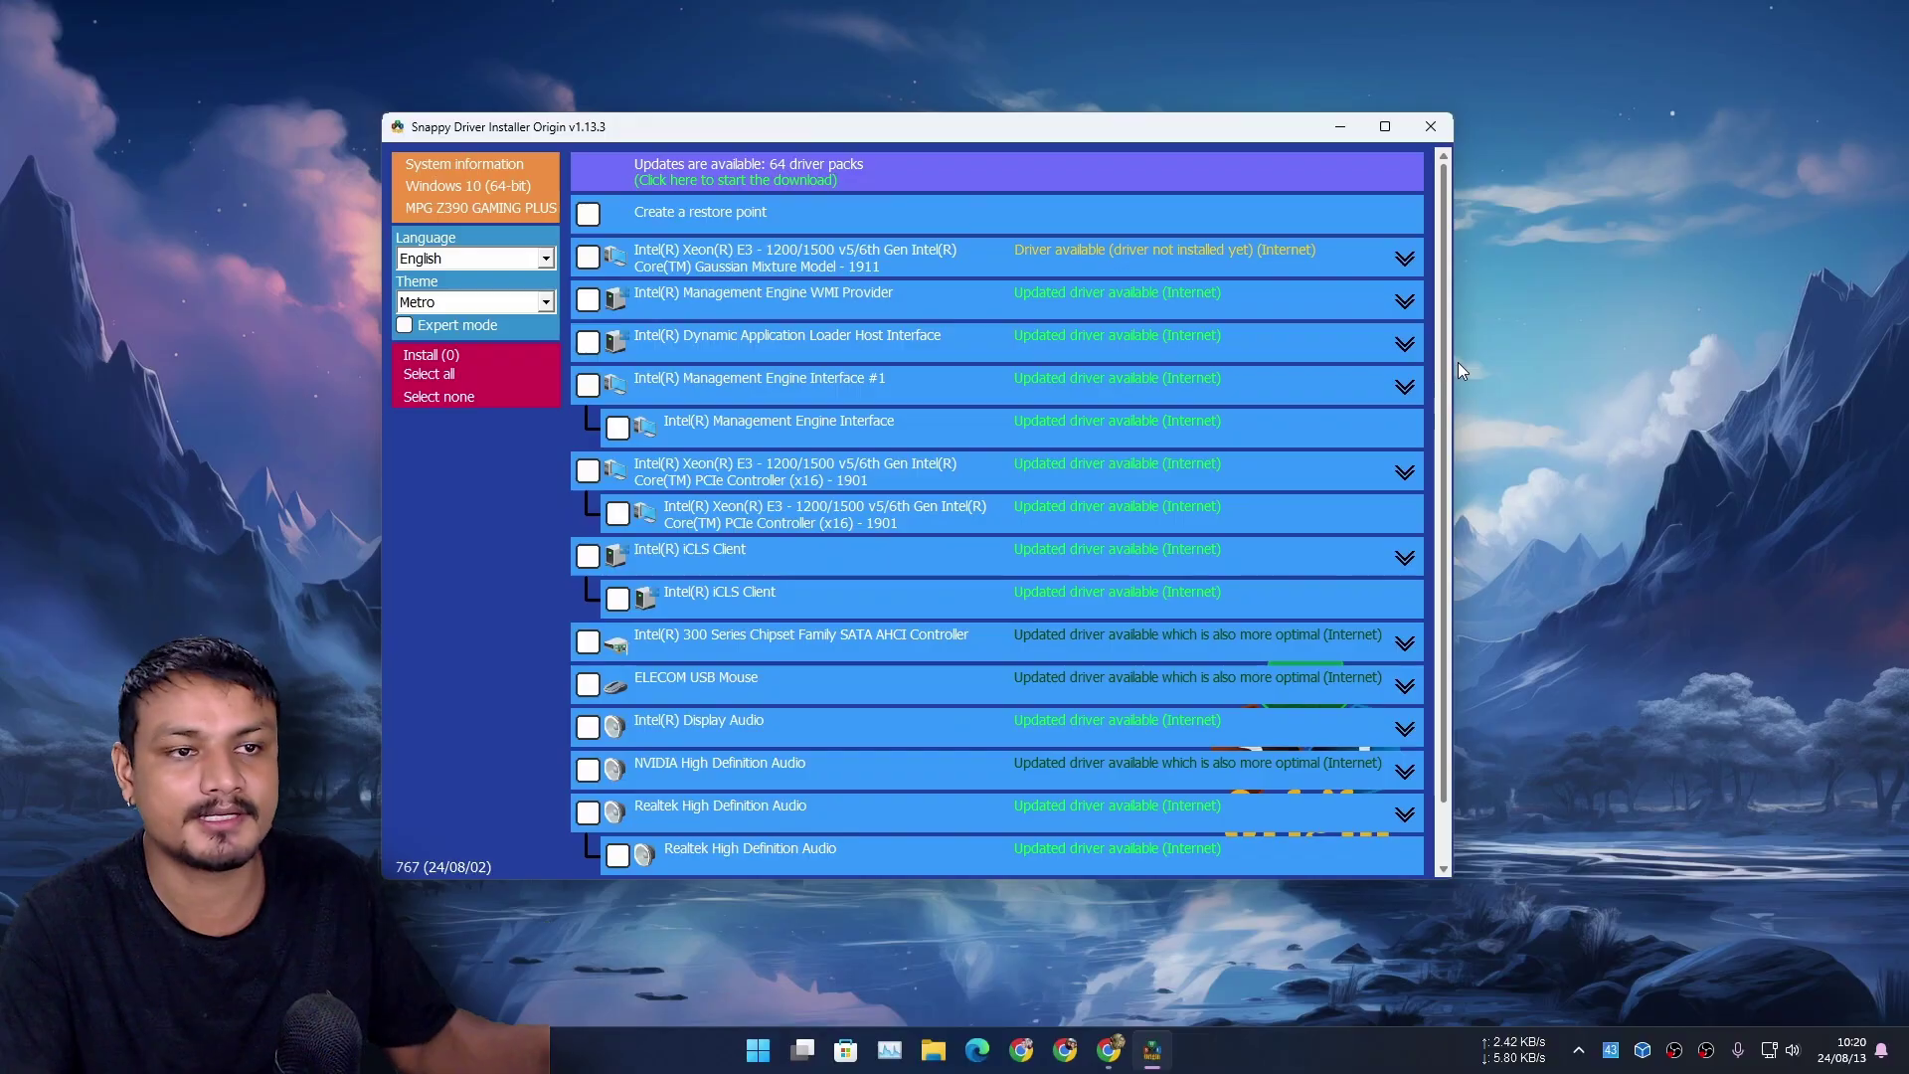
scroll(1466, 460, down, 2)
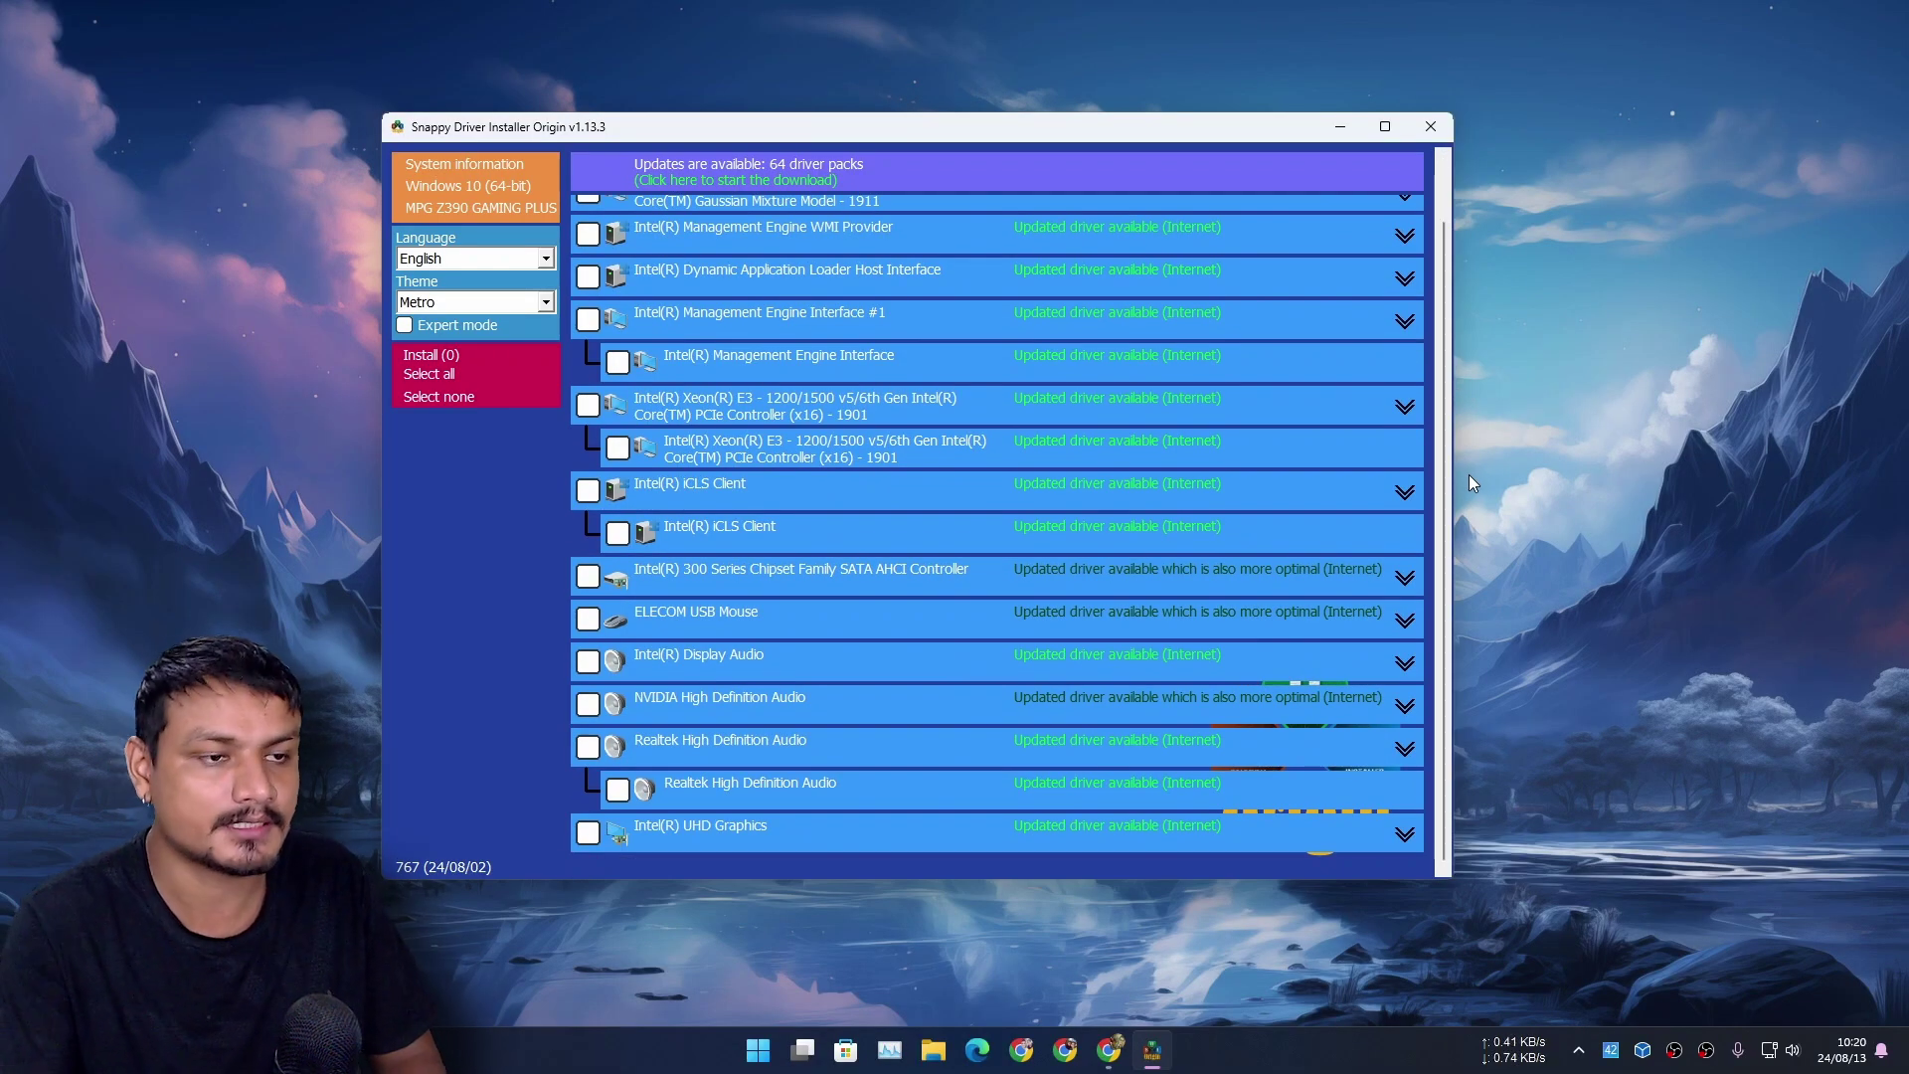
scroll(1469, 475, up, 2)
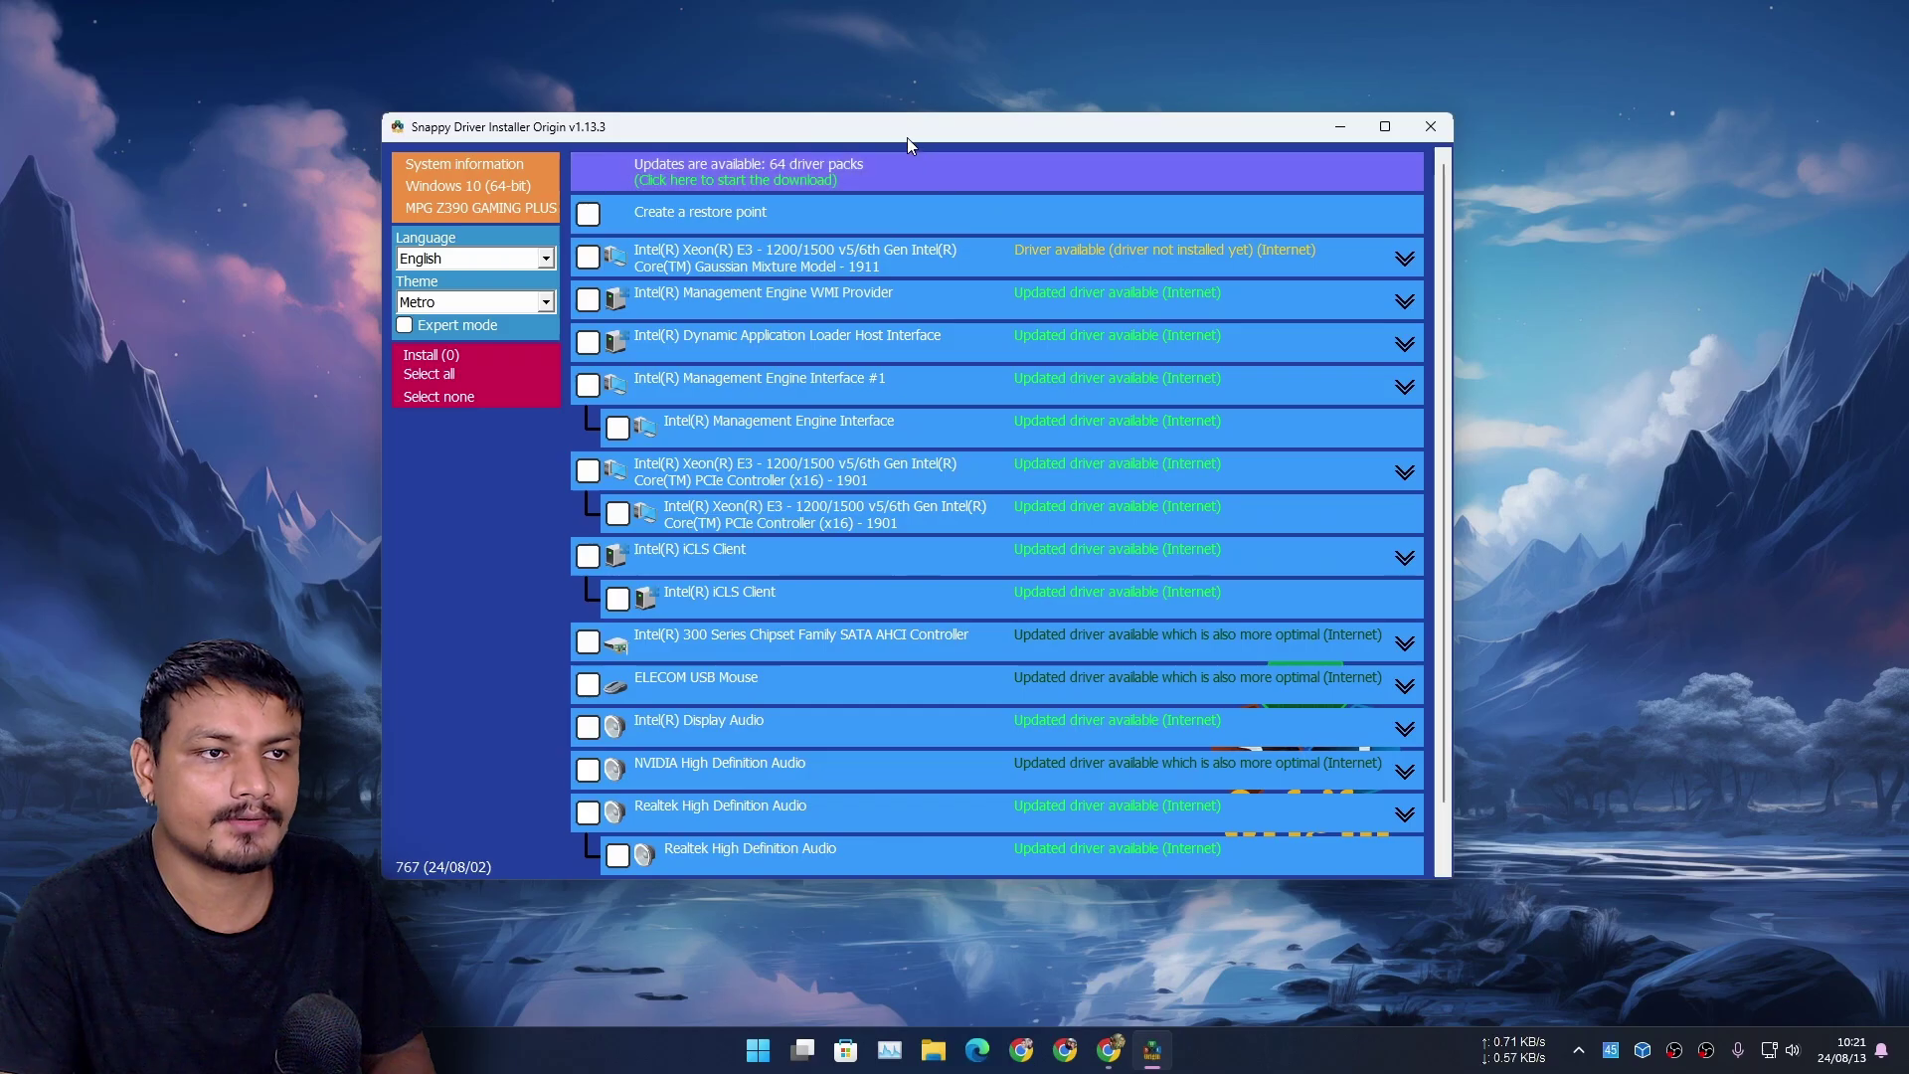
mouse_move(907, 137)
mouse_down()
mouse_move(954, 188)
mouse_move(892, 152)
mouse_move(928, 130)
mouse_move(883, 120)
mouse_up()
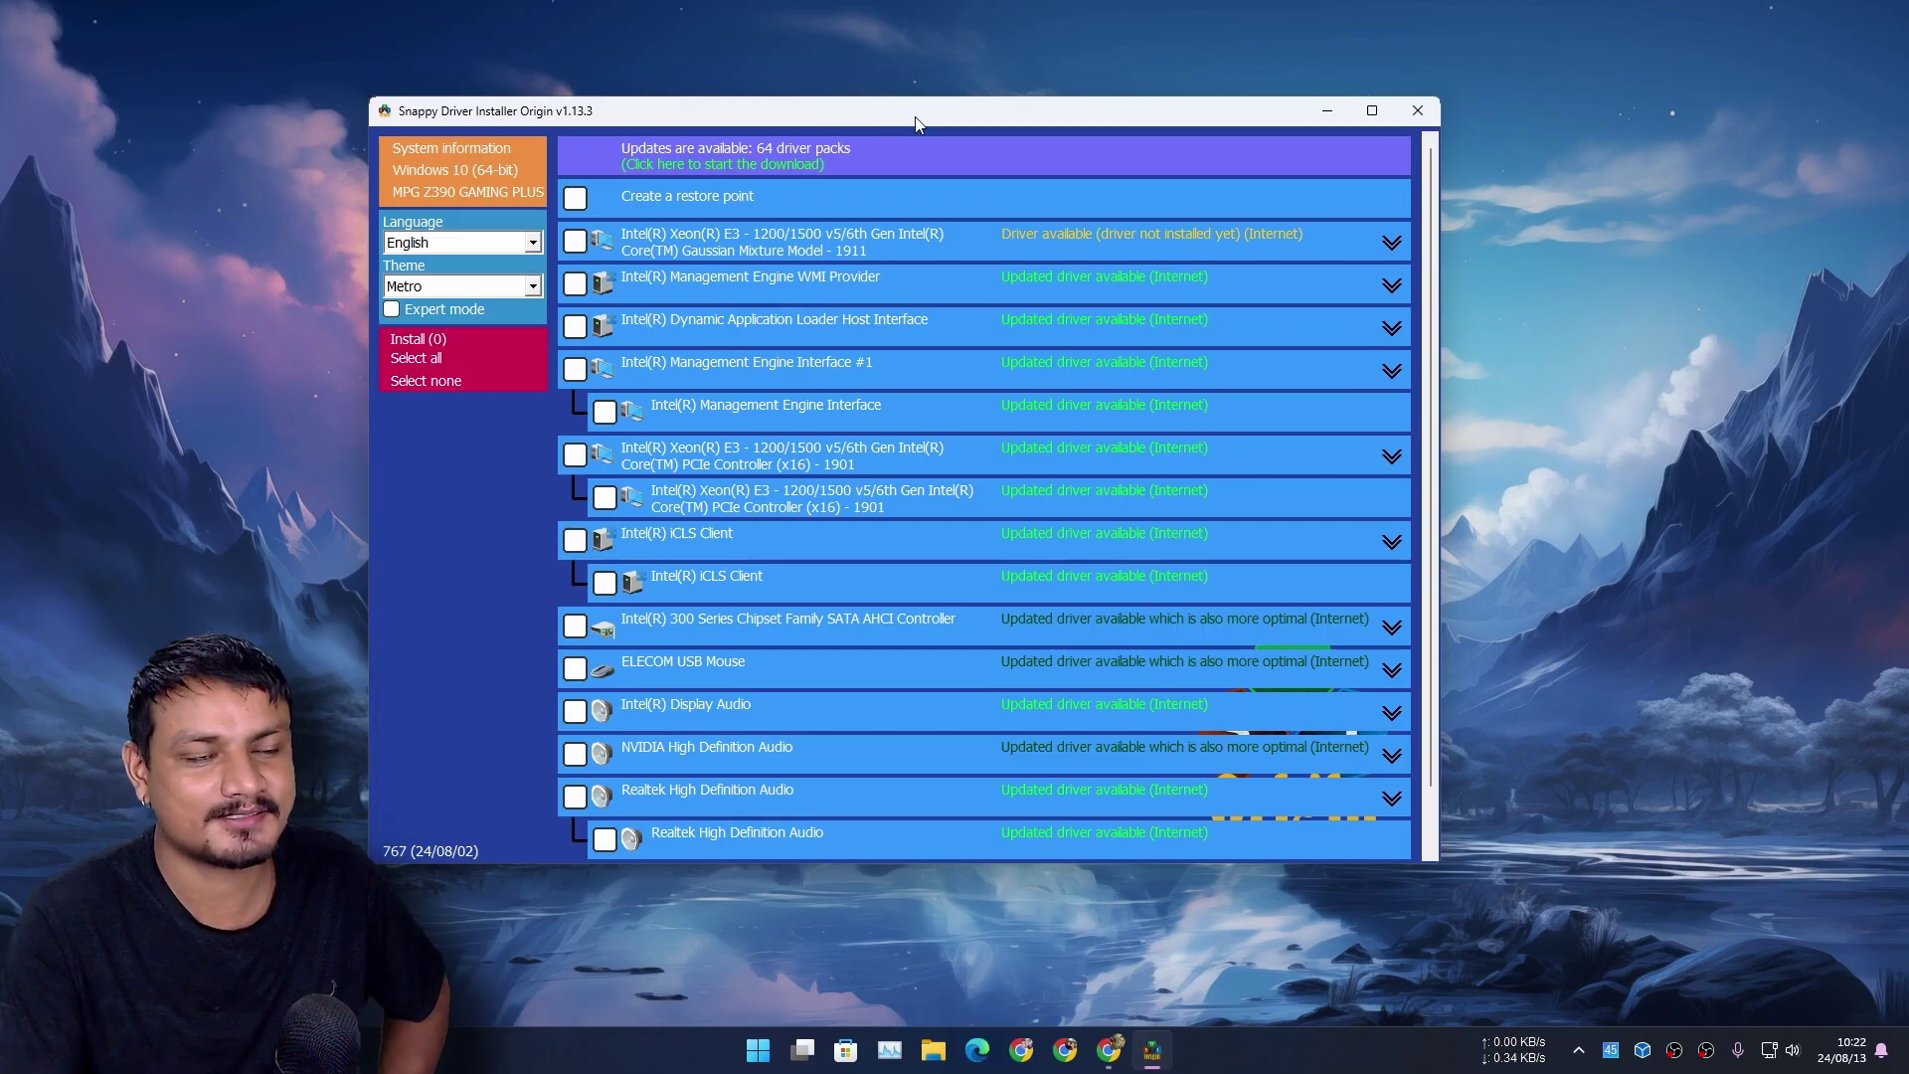
mouse_move(916, 121)
mouse_down()
mouse_move(933, 139)
mouse_move(894, 122)
mouse_up()
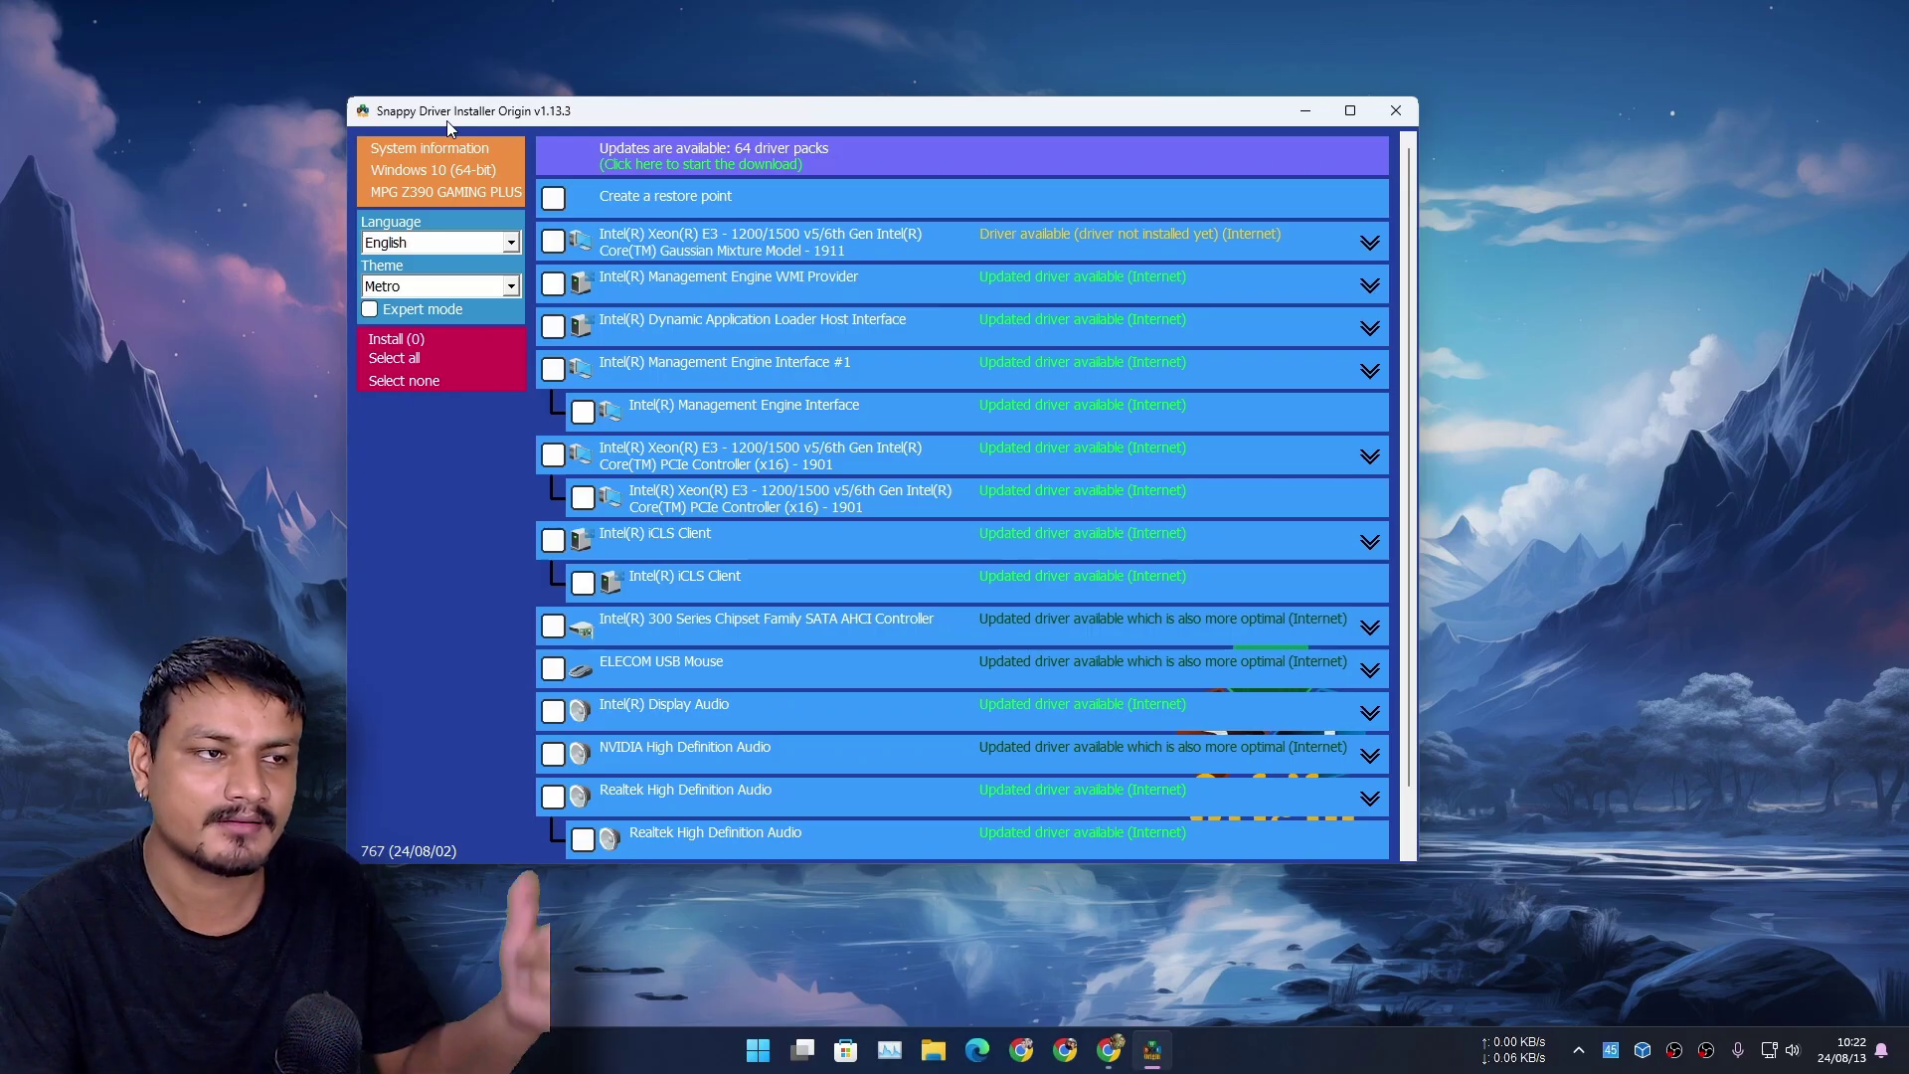
drag(994, 111, 1070, 48)
drag(1487, 267, 1494, 370)
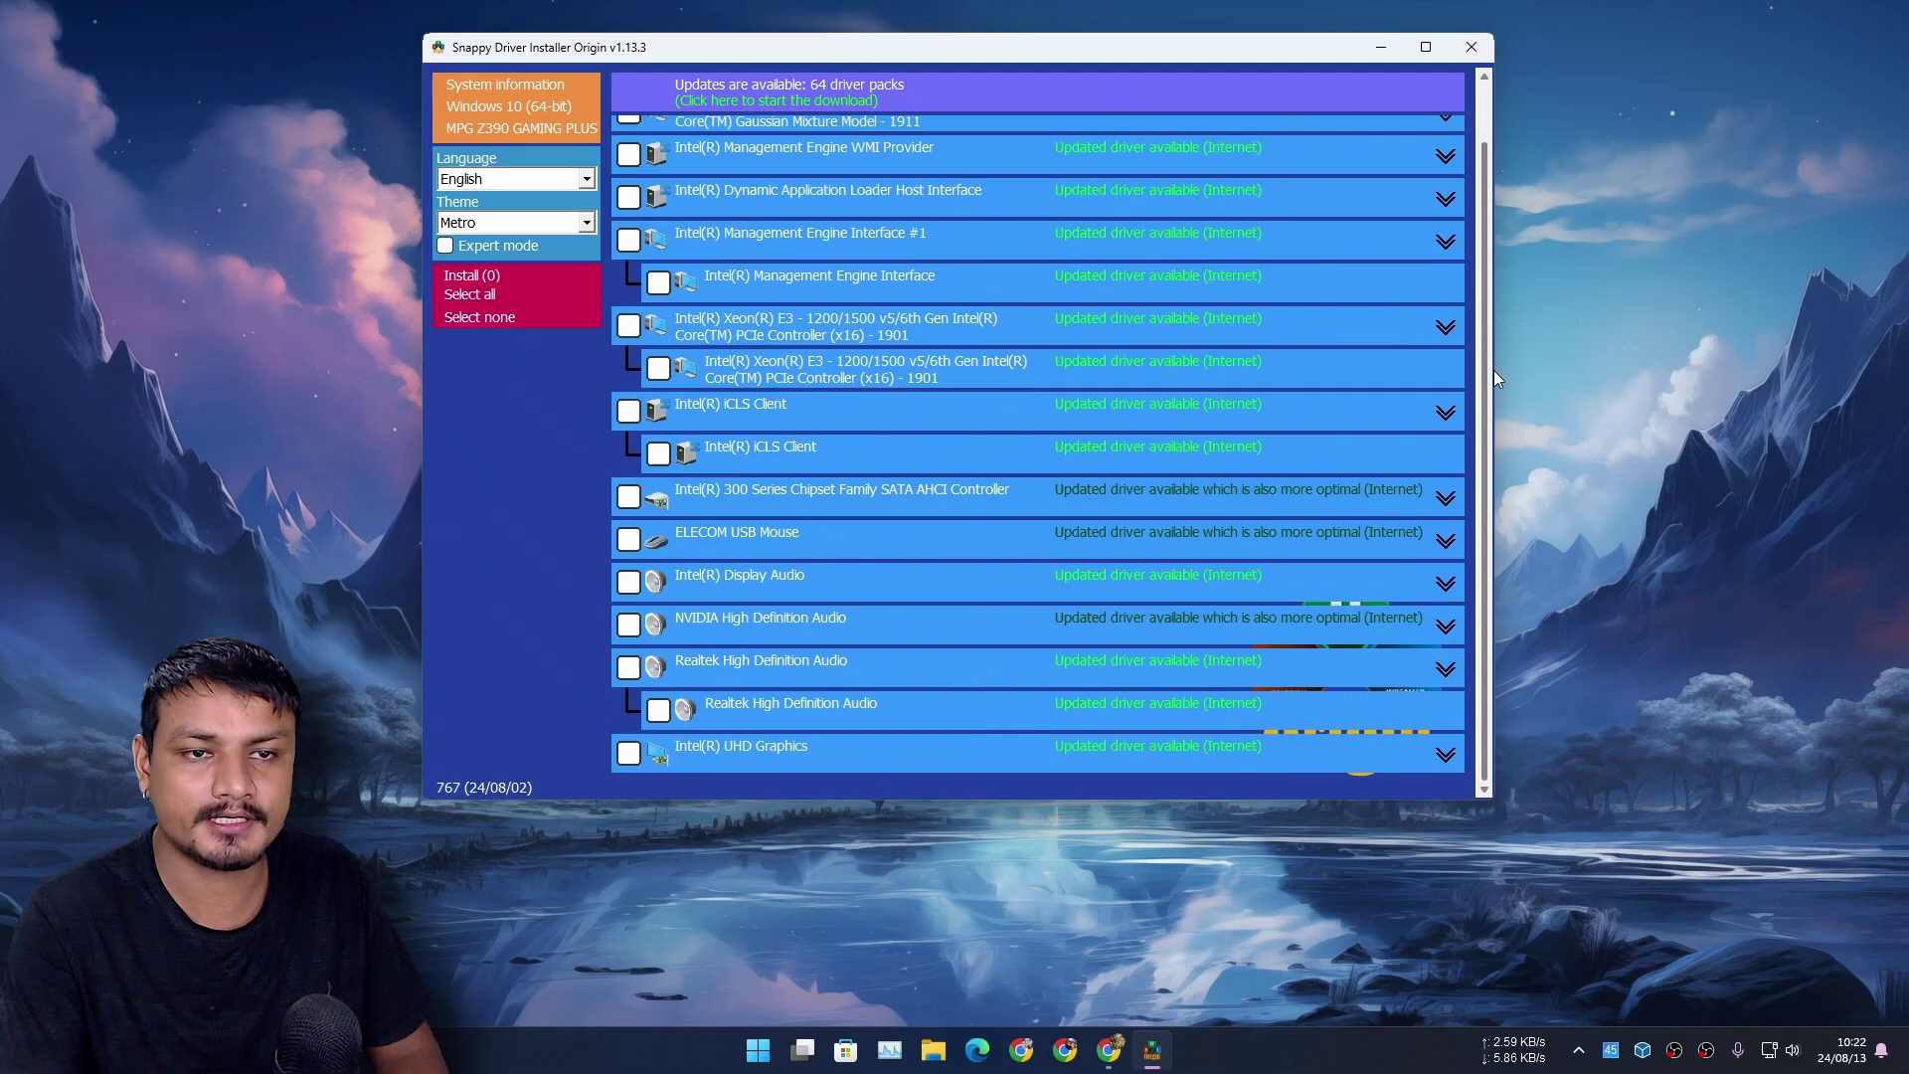
drag(1049, 54, 985, 107)
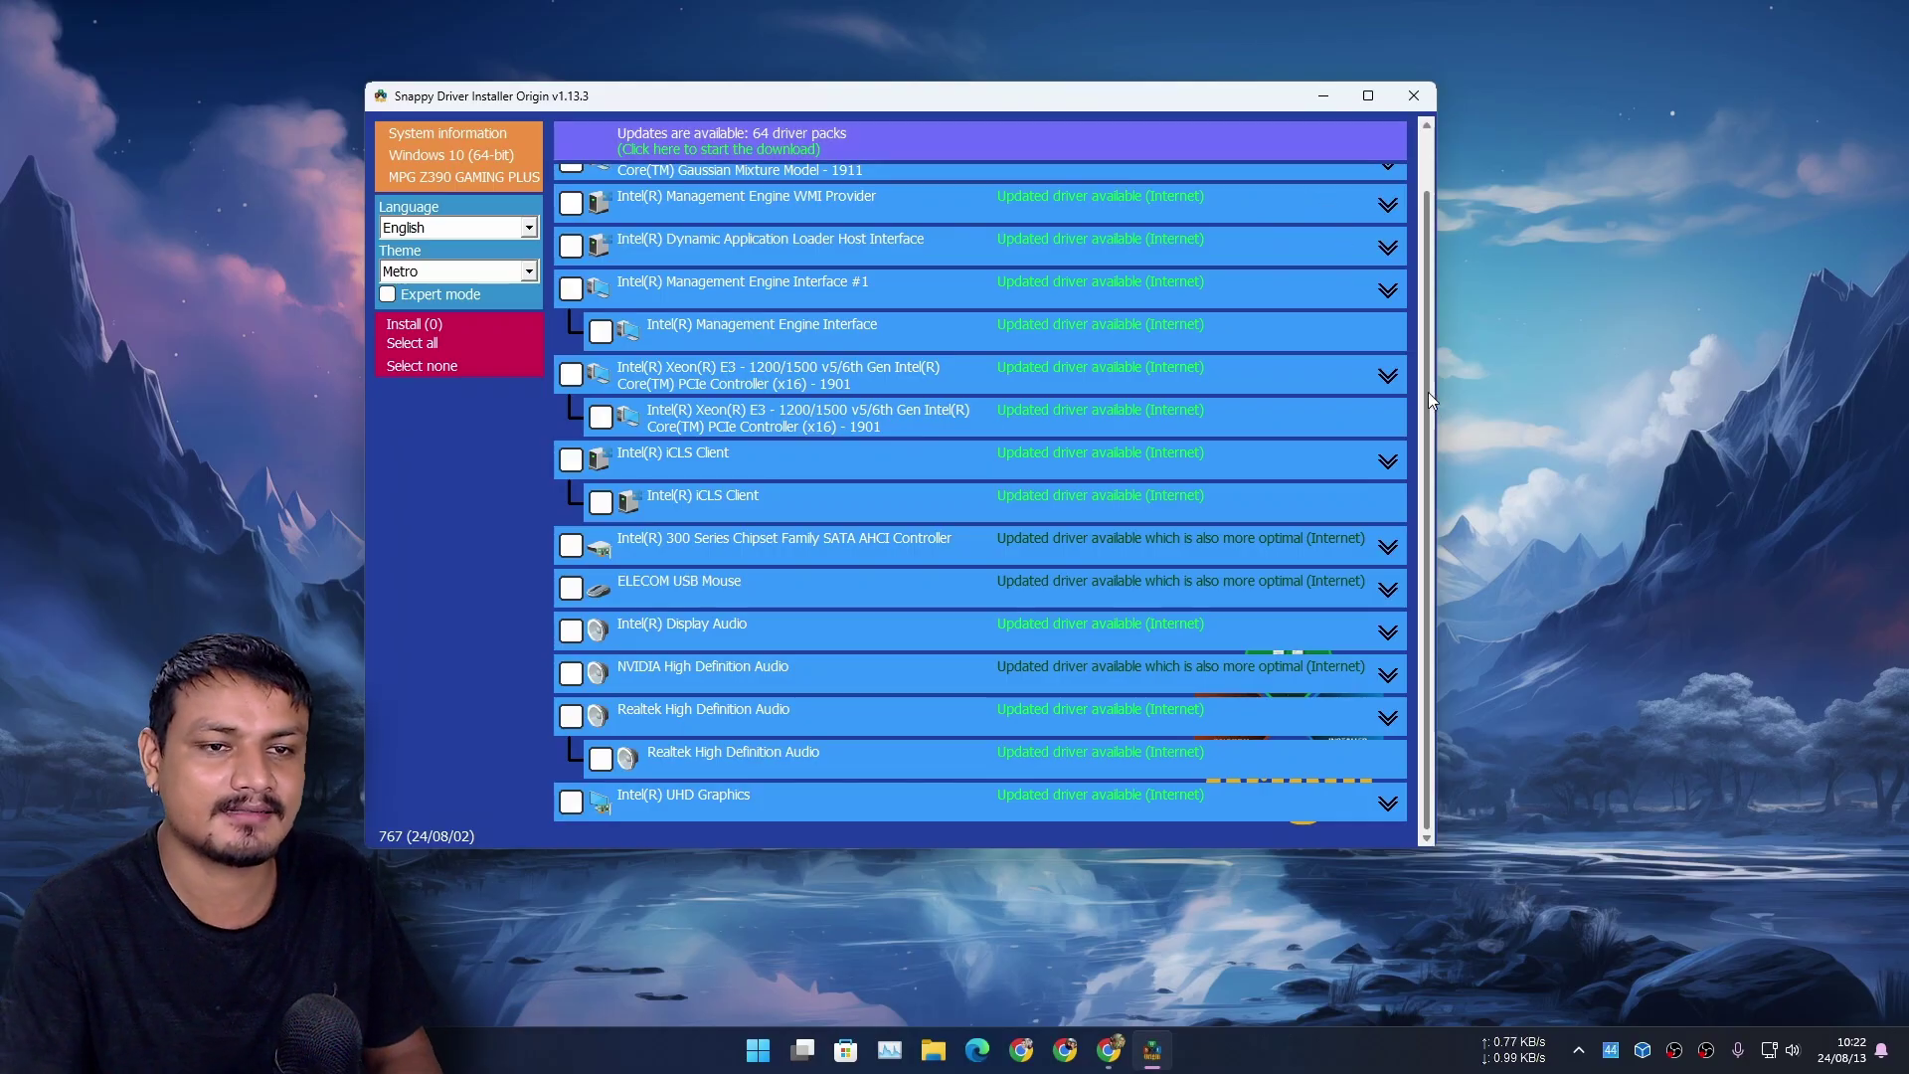
drag(1429, 392, 1430, 264)
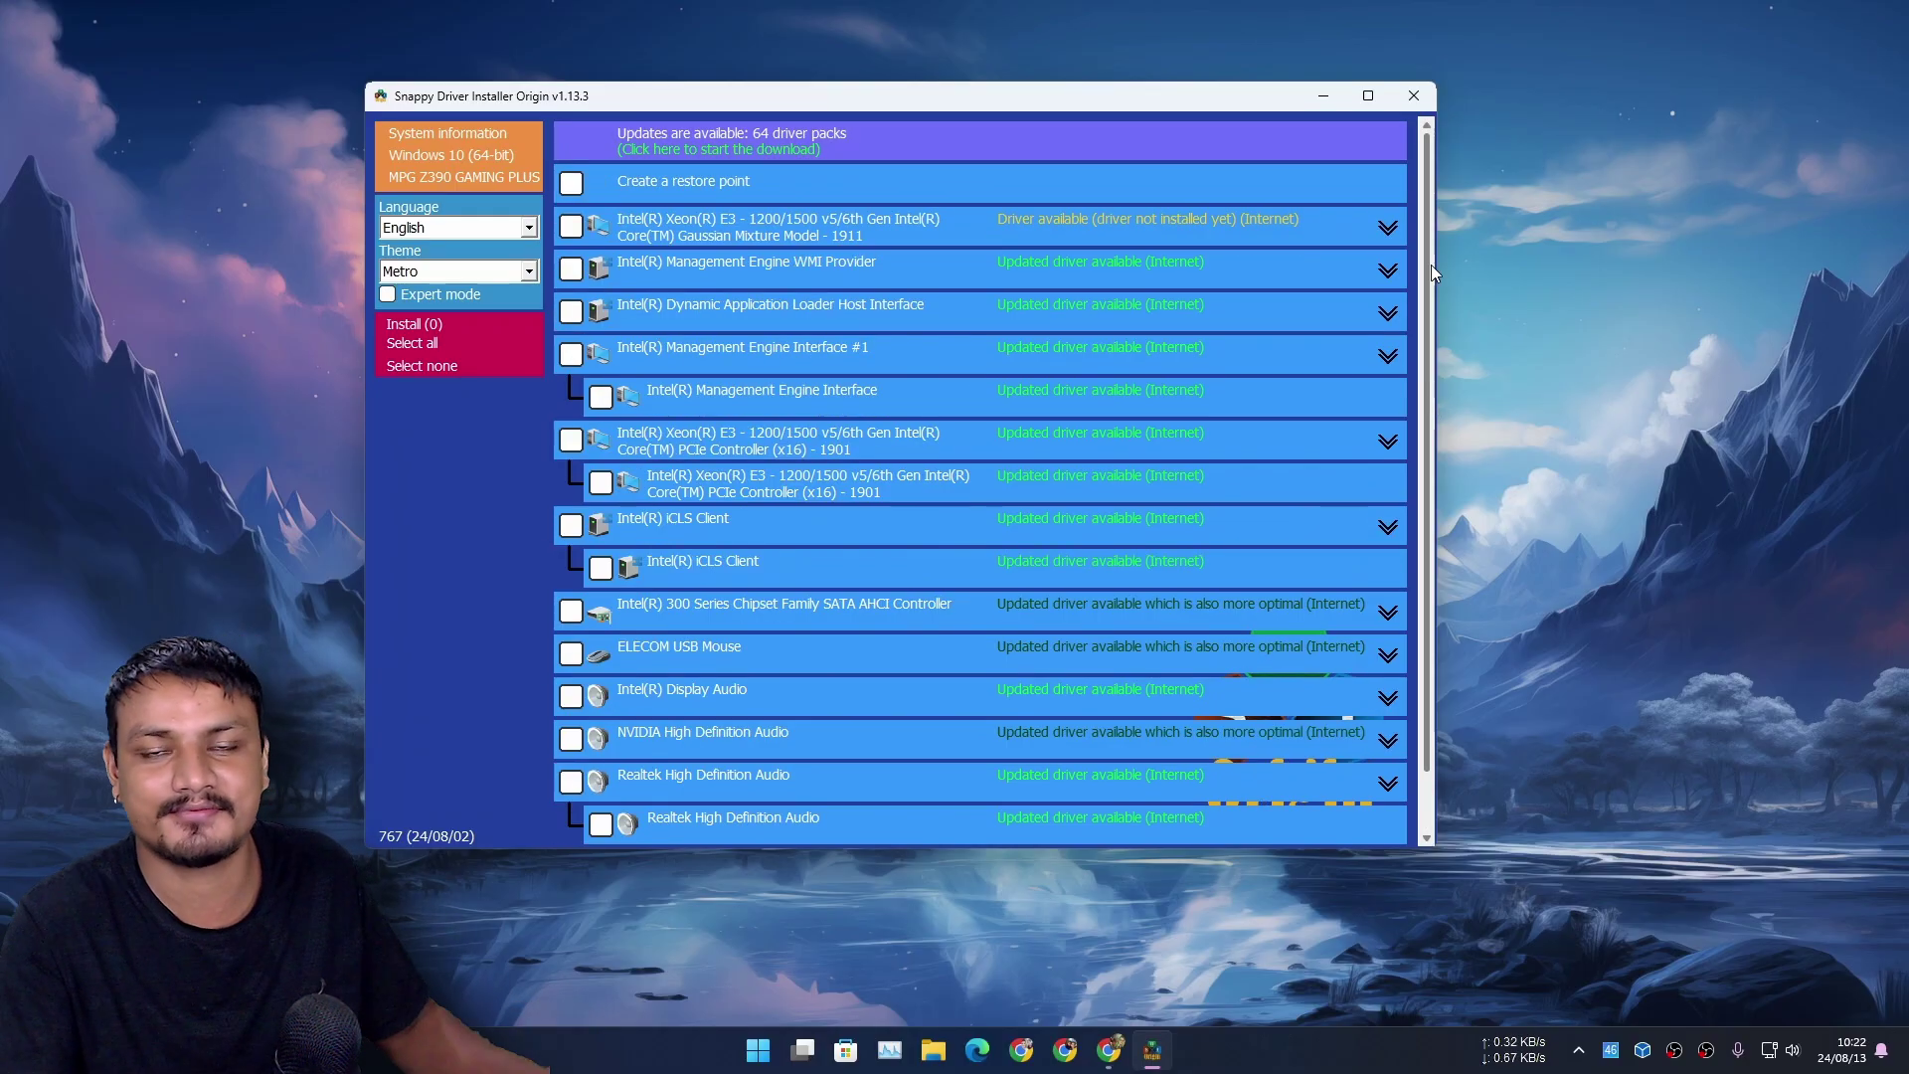